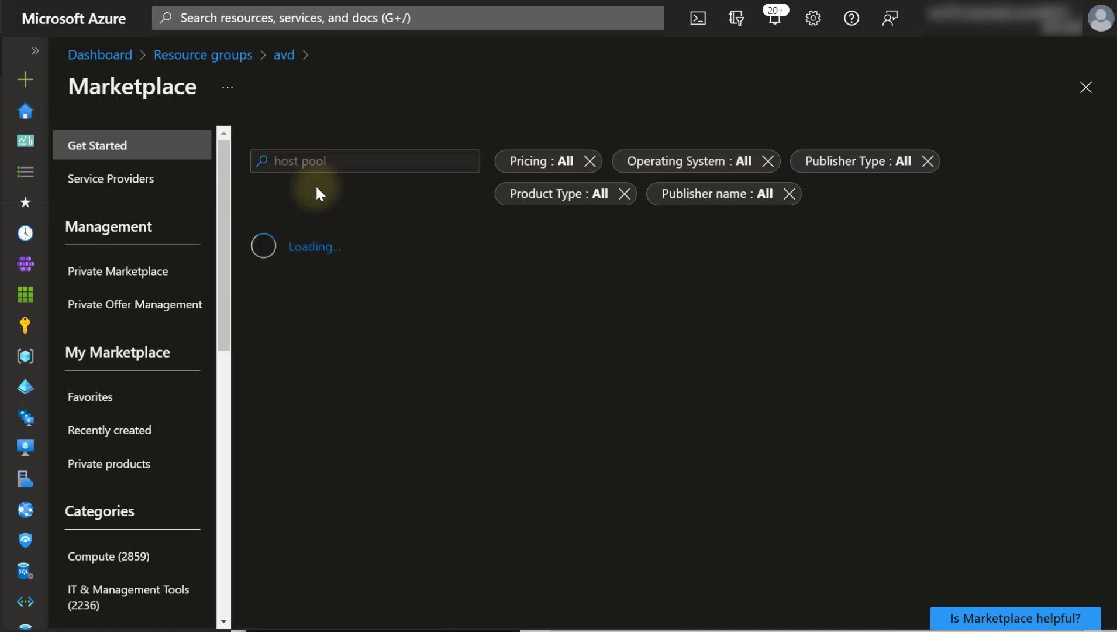
- Start a new host pool named rkavdhostpool located in Canada Central
click(293, 327)
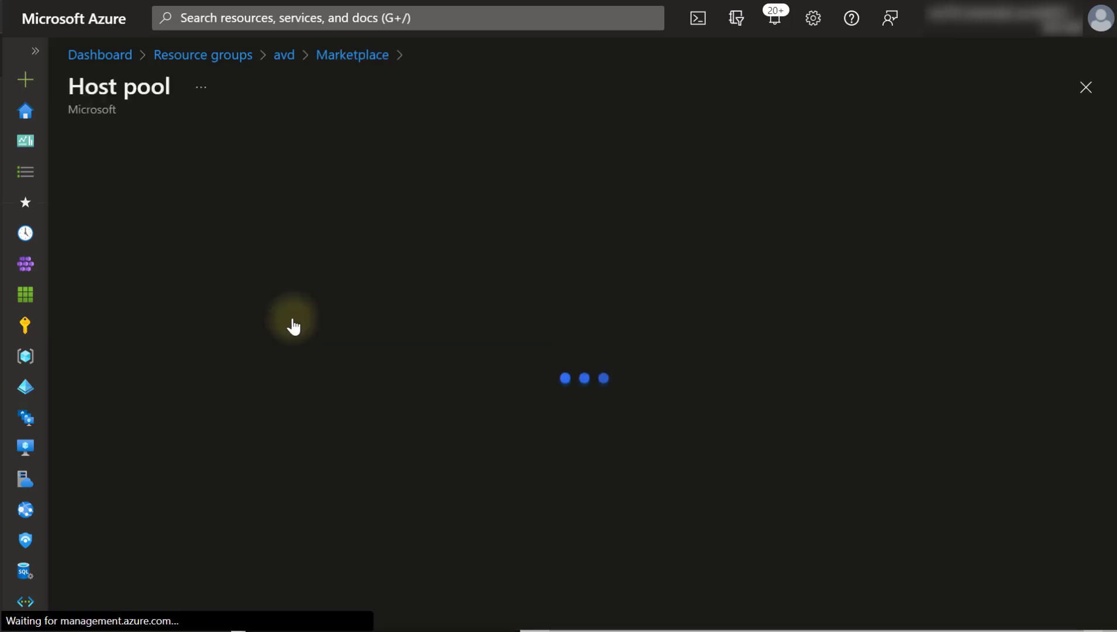
click(460, 283)
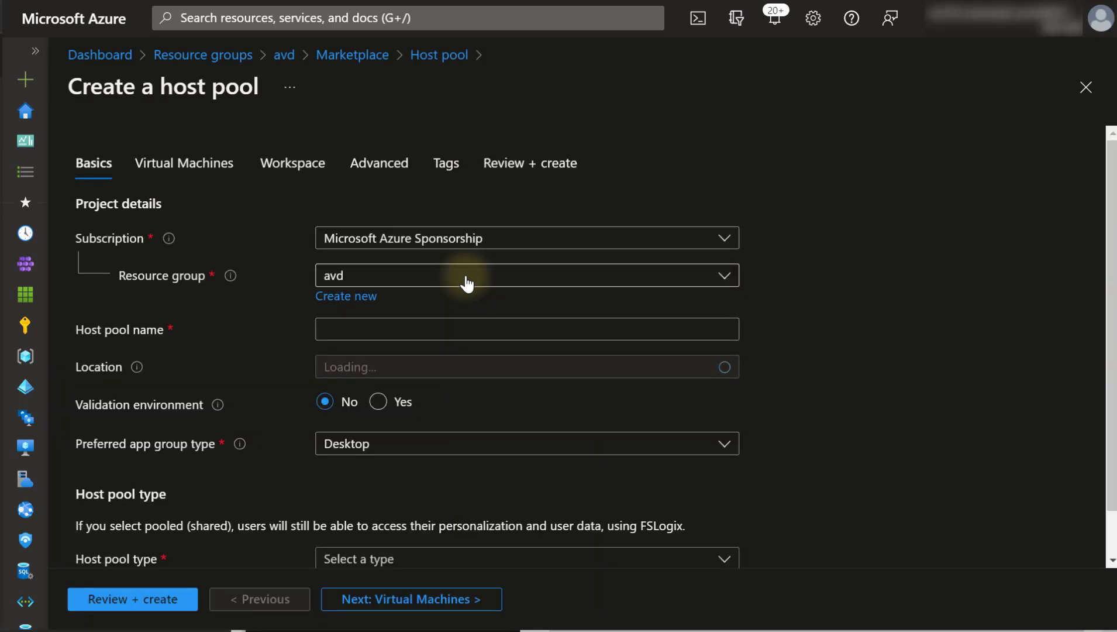
click(414, 367)
text(canada)
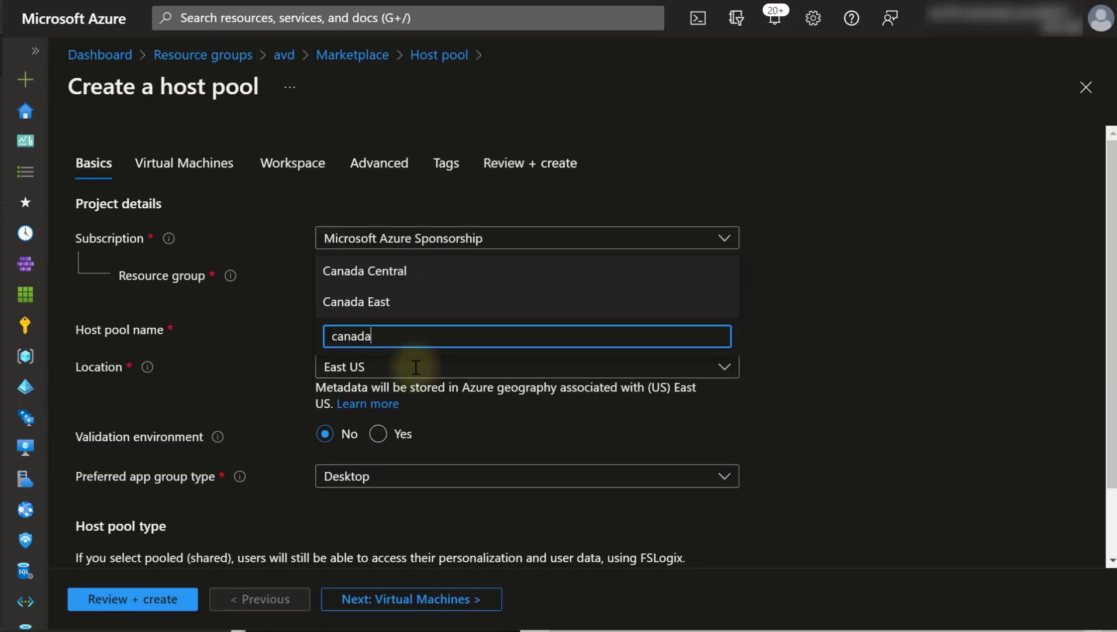
click(384, 272)
click(369, 337)
text(rkavd)
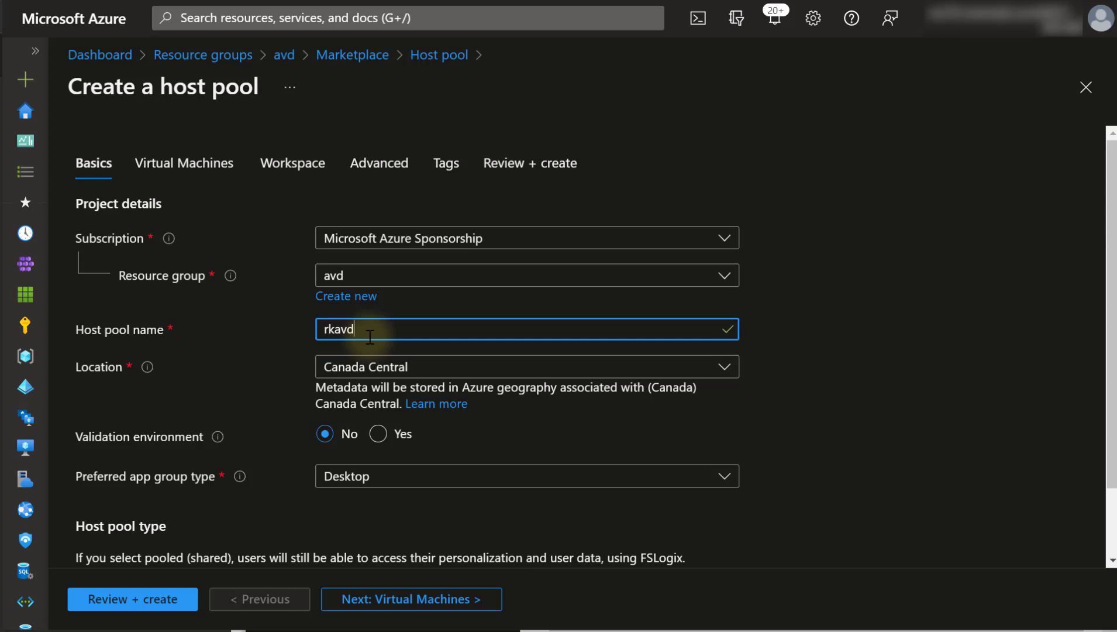
text(hostpool)
- Keep Desktop as the preferred app group type and make the host pool Pooled
click(345, 483)
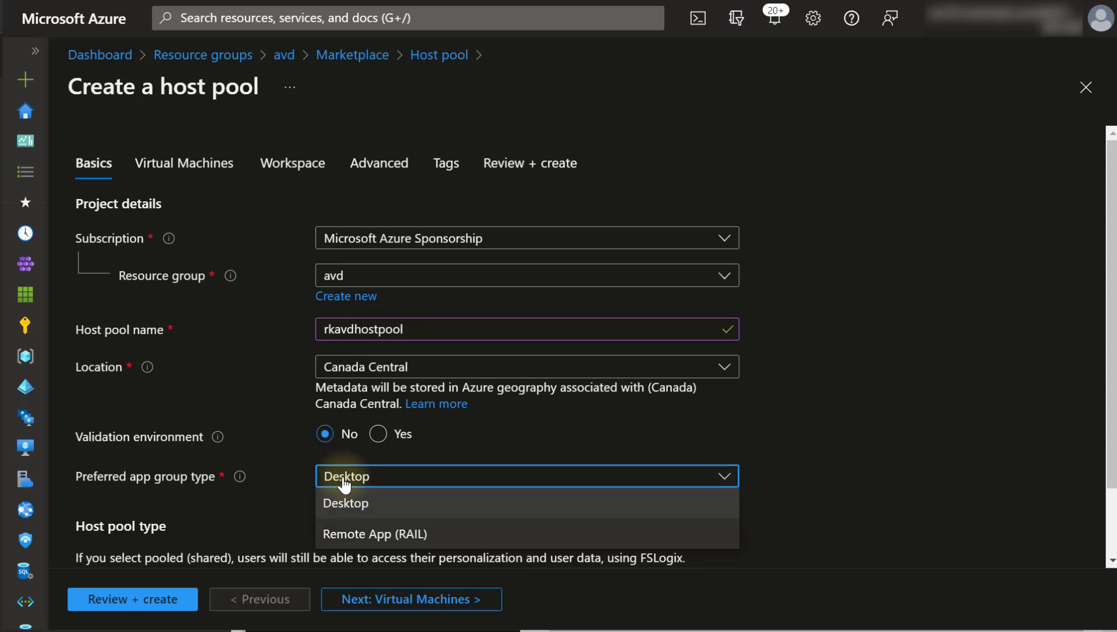
click(280, 466)
scroll(386, 411, down, 2)
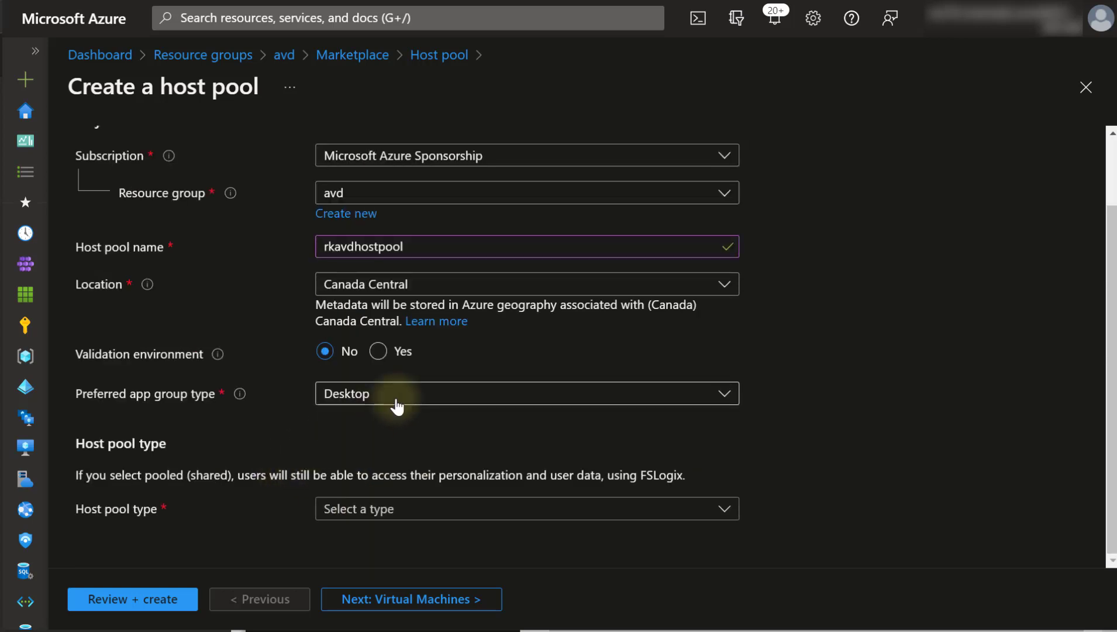
click(396, 399)
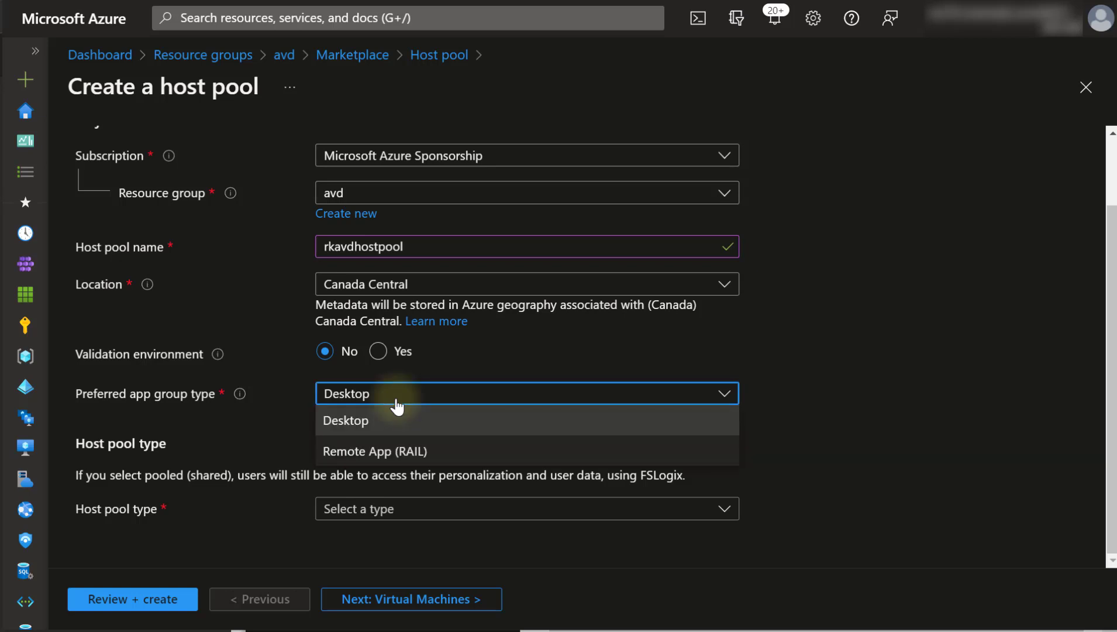
click(376, 430)
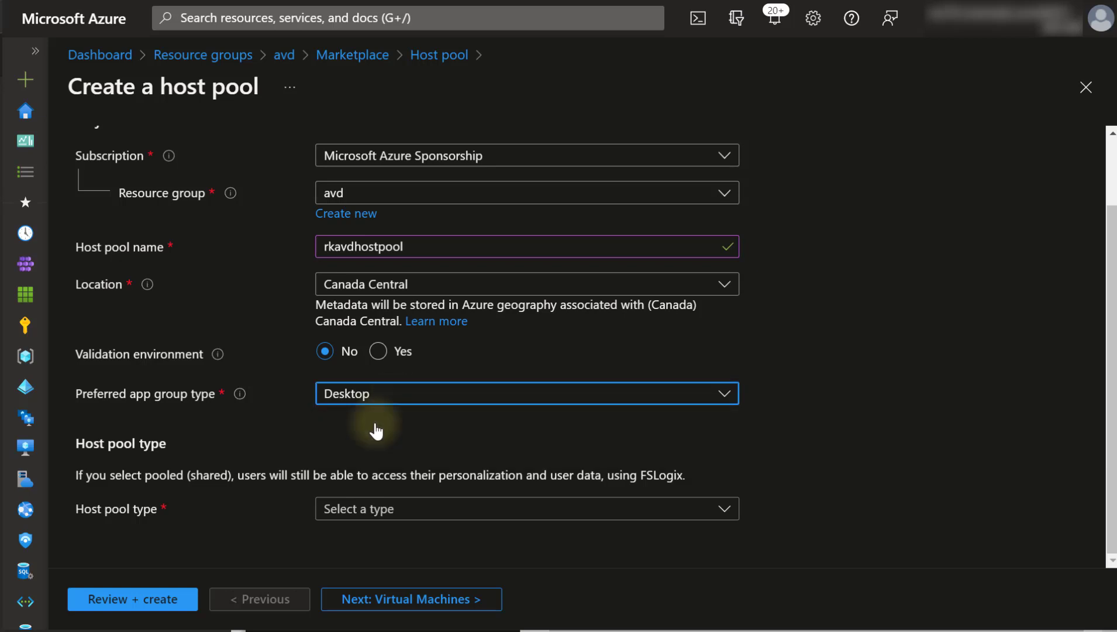
click(379, 509)
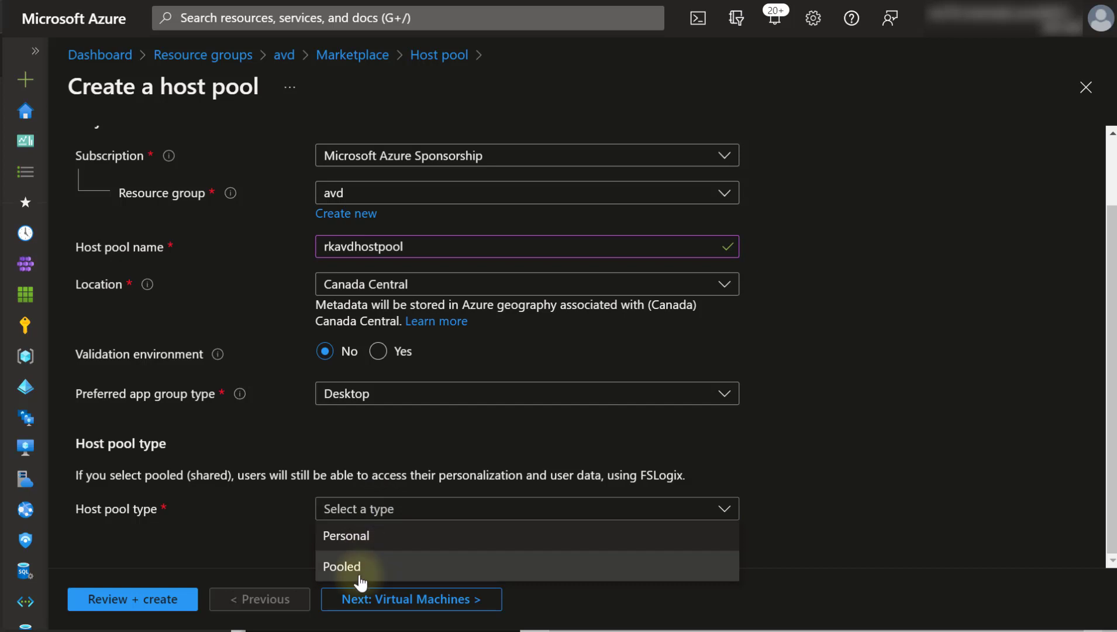
click(362, 566)
- Set the max session limit to 2 and continue to Virtual Machines
scroll(369, 433, down, 2)
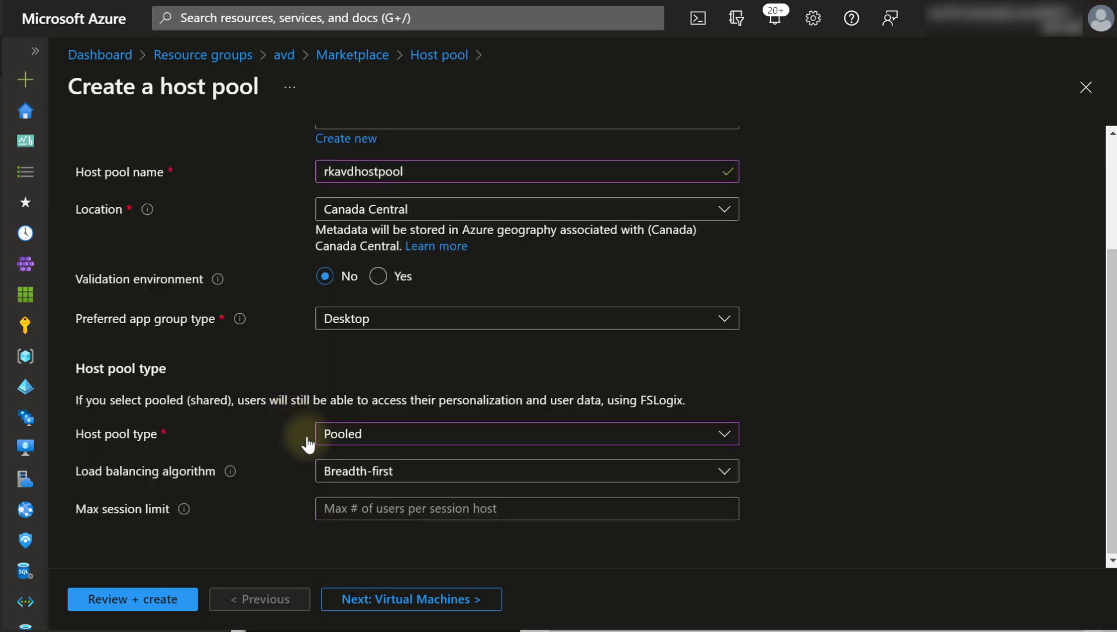
click(369, 508)
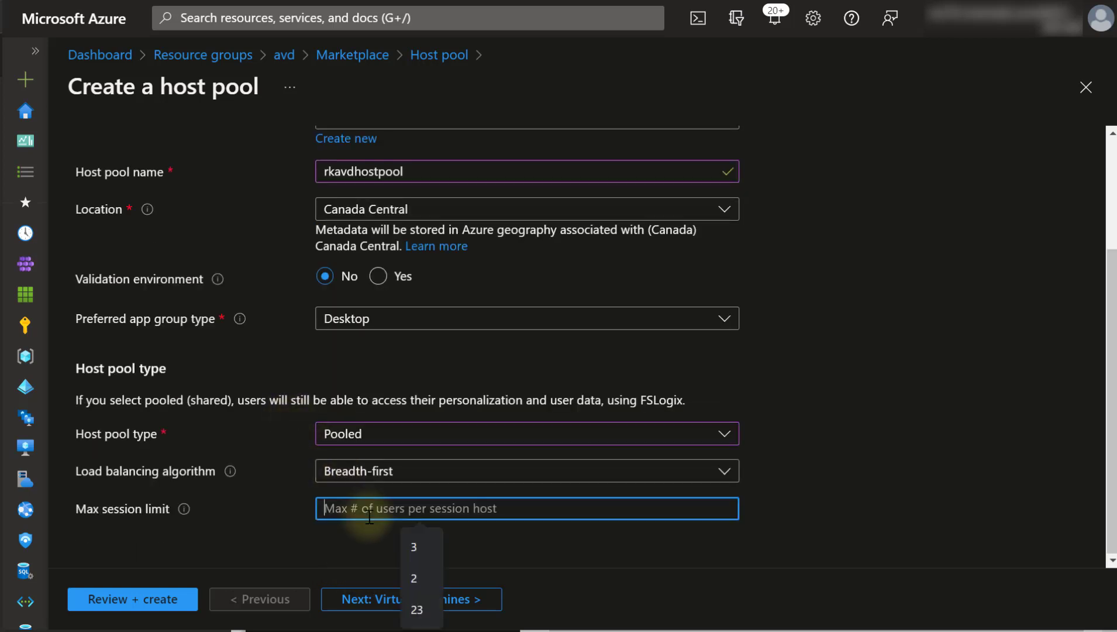
text(2)
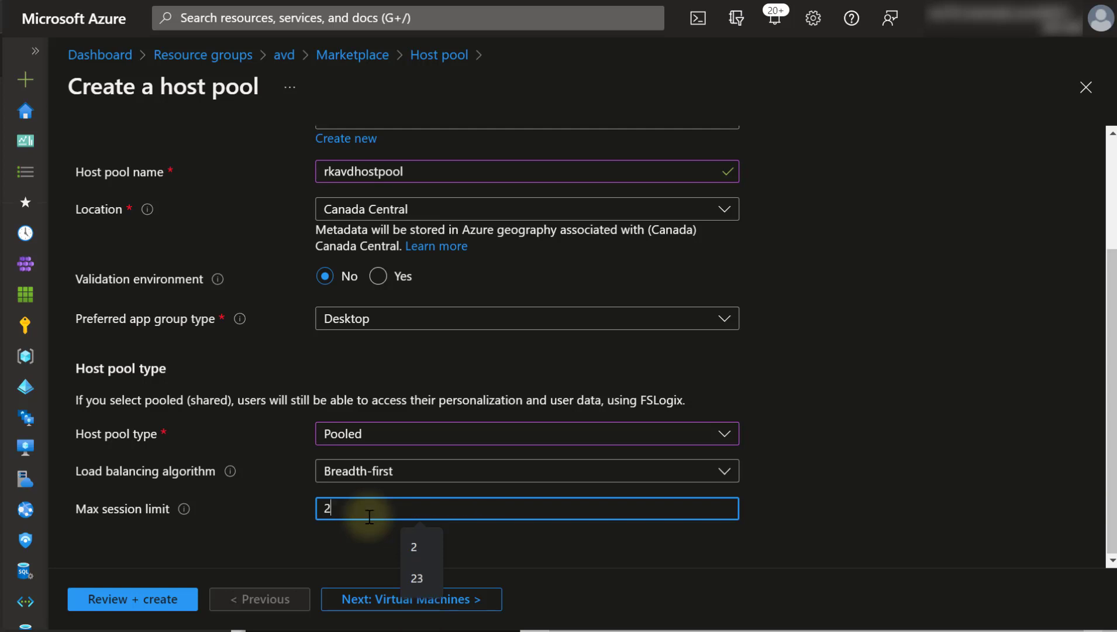
click(262, 500)
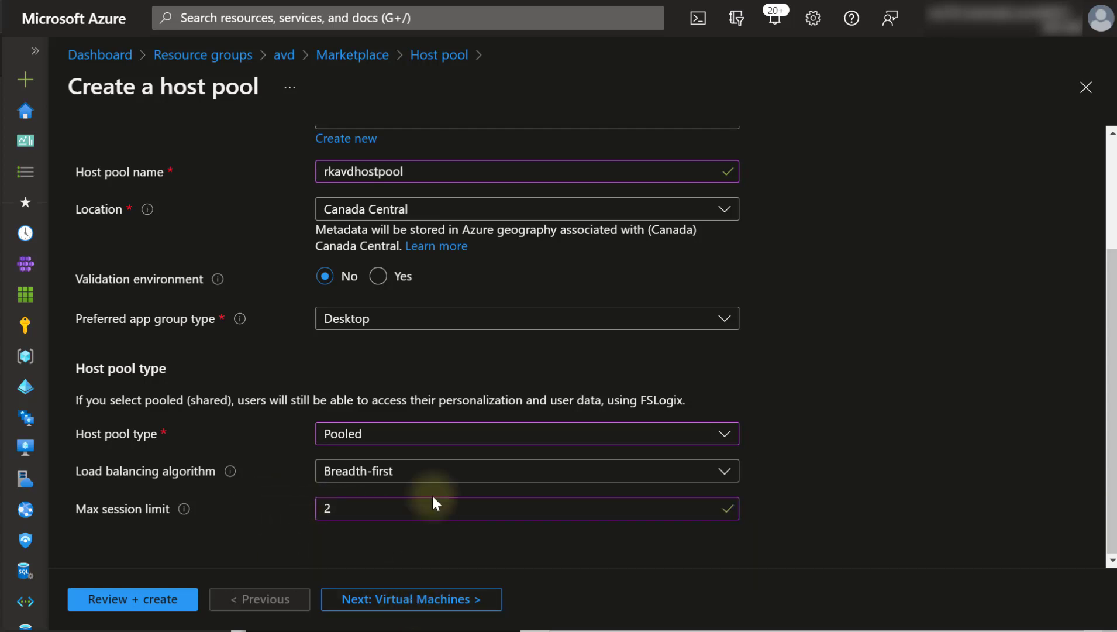
scroll(433, 498, up, 4)
scroll(432, 495, down, 3)
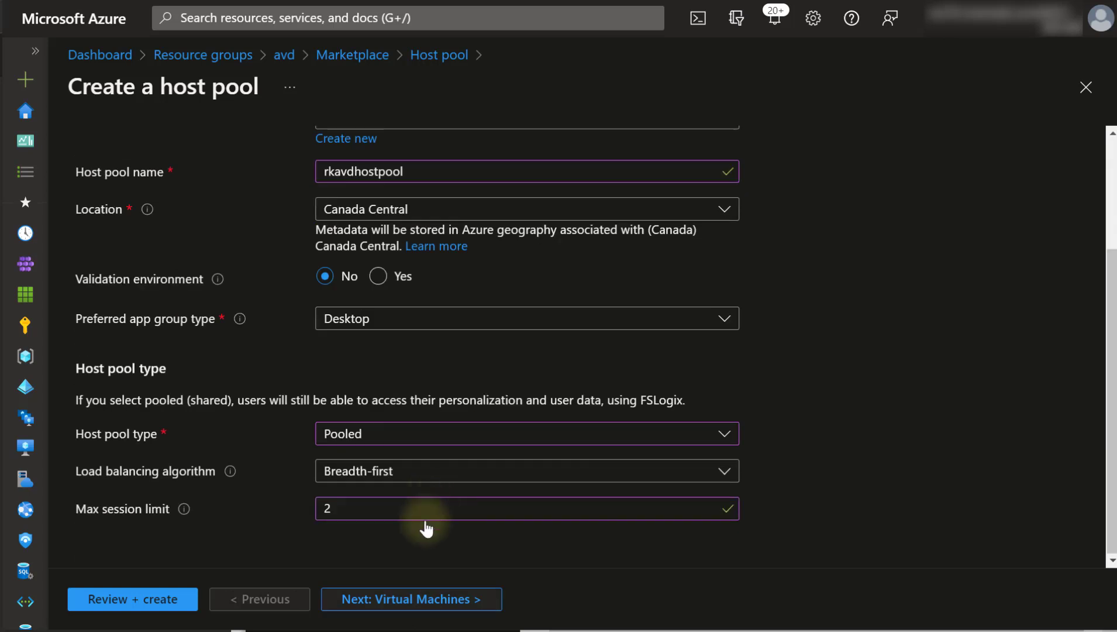
click(400, 607)
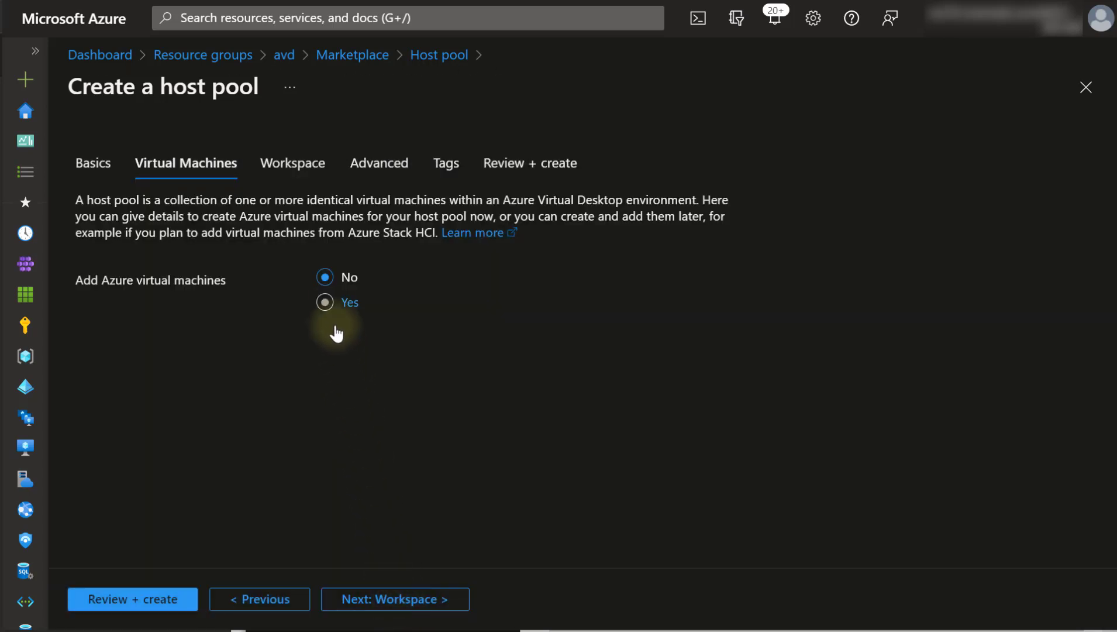
- Add Azure VMs with name prefix rkavd, located in Canada Central
click(331, 316)
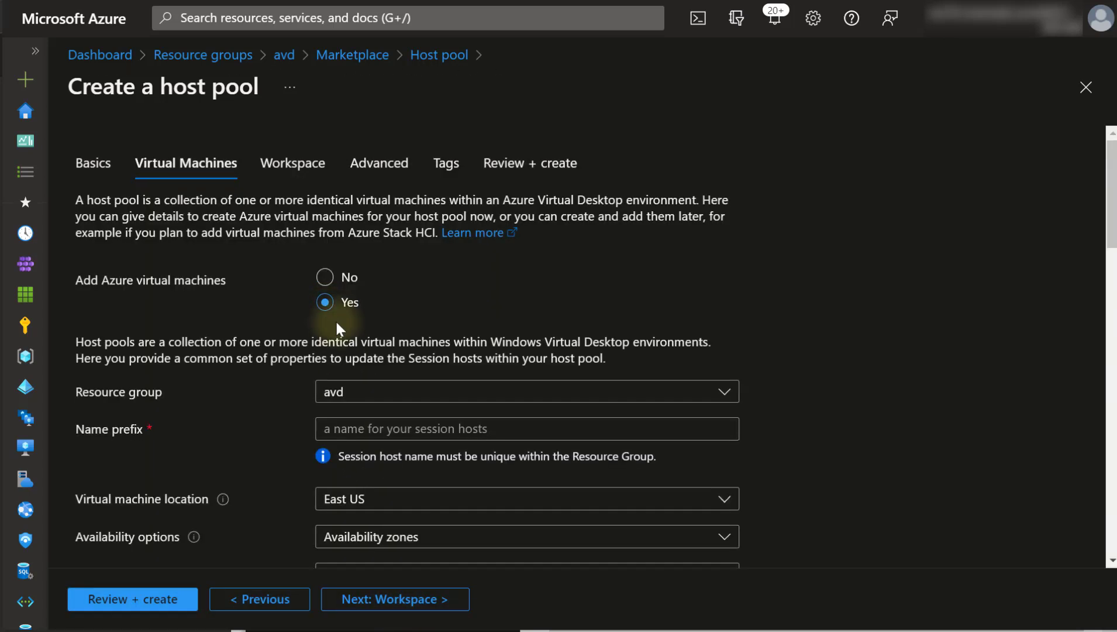
click(380, 430)
text(r)
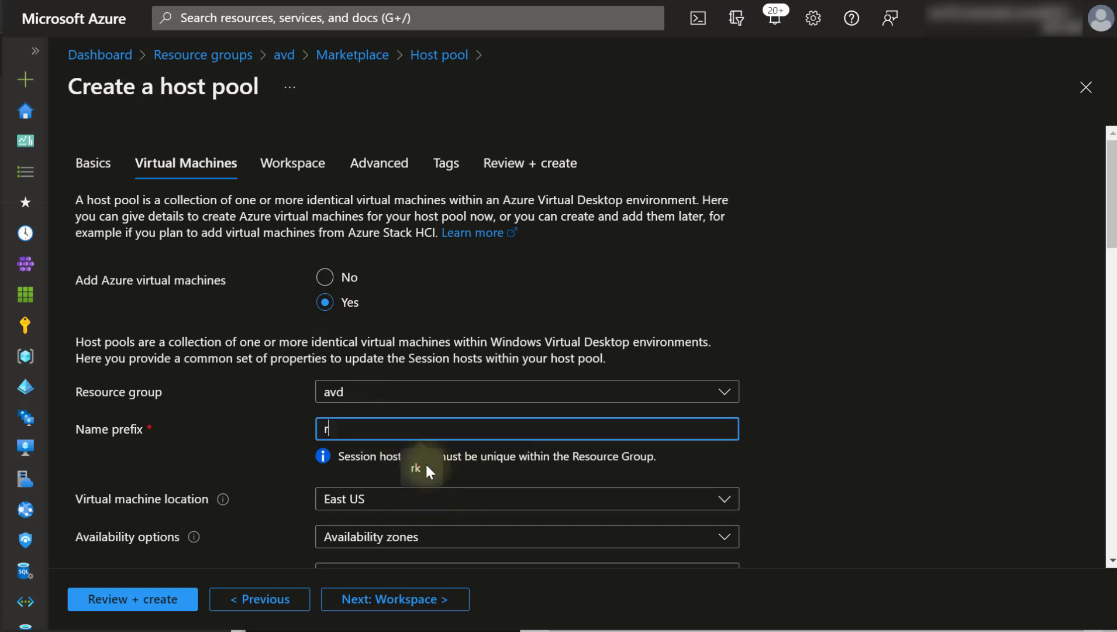
text(kavd)
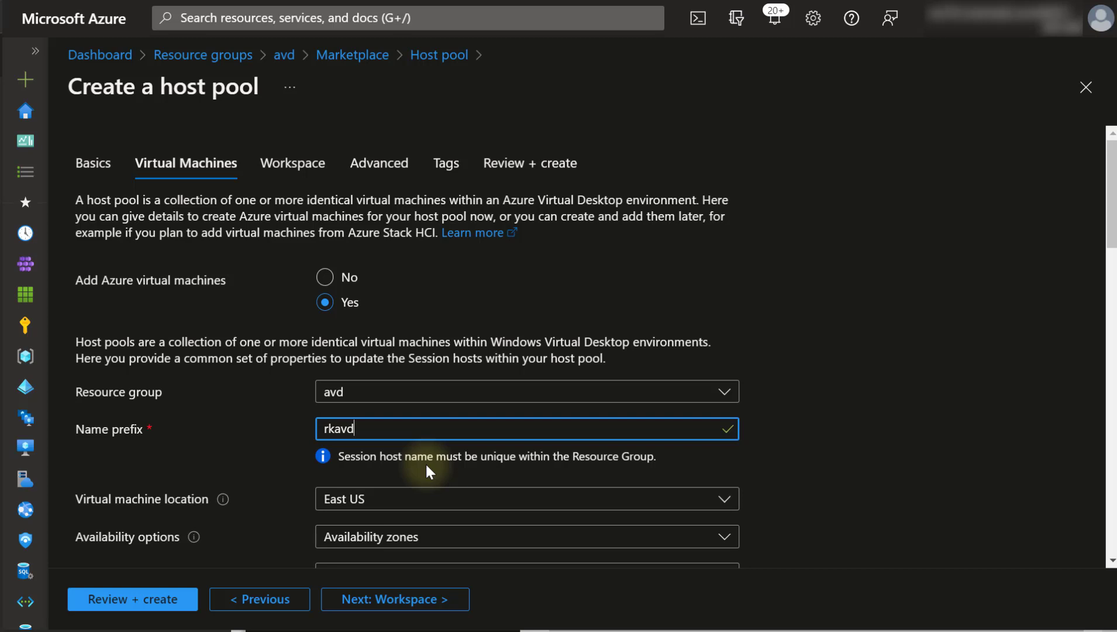
scroll(444, 407, down, 2)
click(446, 409)
text(canada)
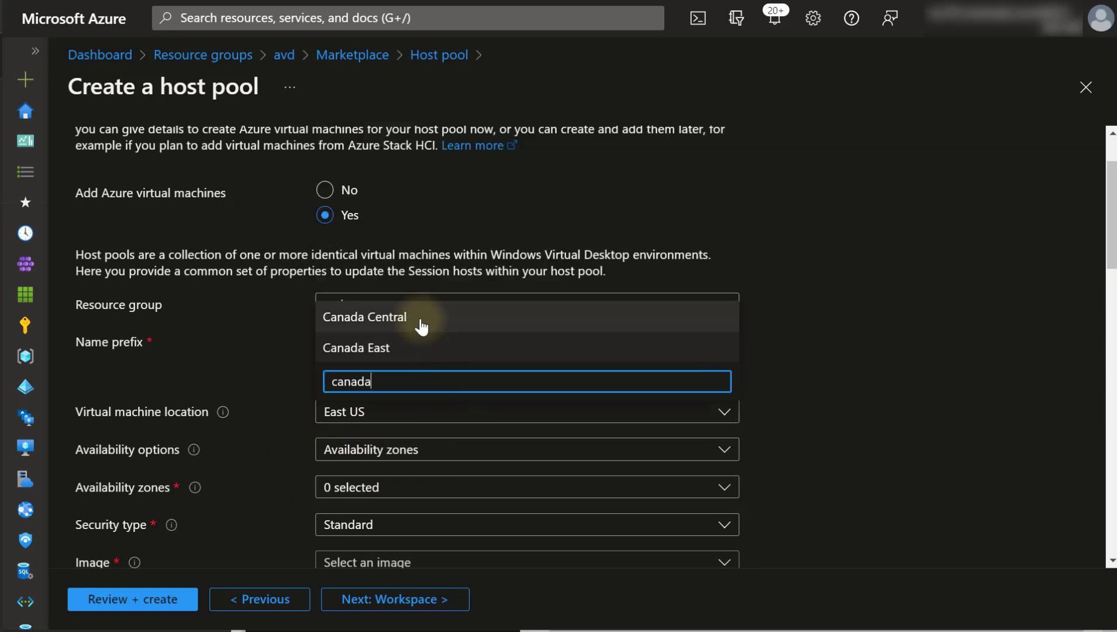
click(418, 320)
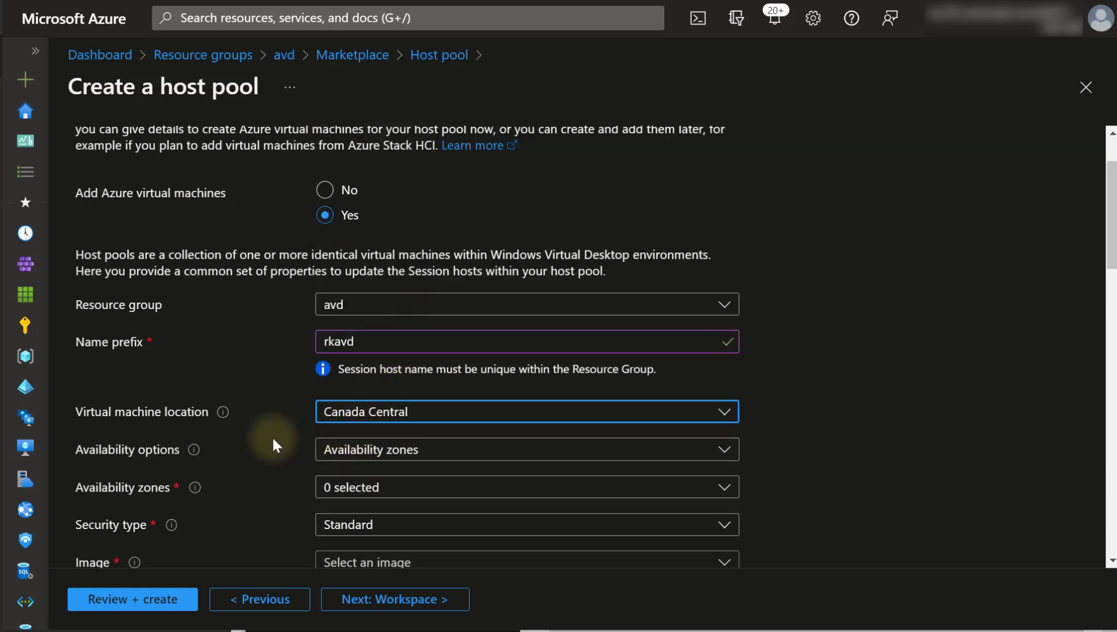
- Place the VMs in availability zones 1, 2 and 3
click(358, 487)
click(355, 527)
click(362, 574)
click(362, 575)
click(369, 547)
click(360, 575)
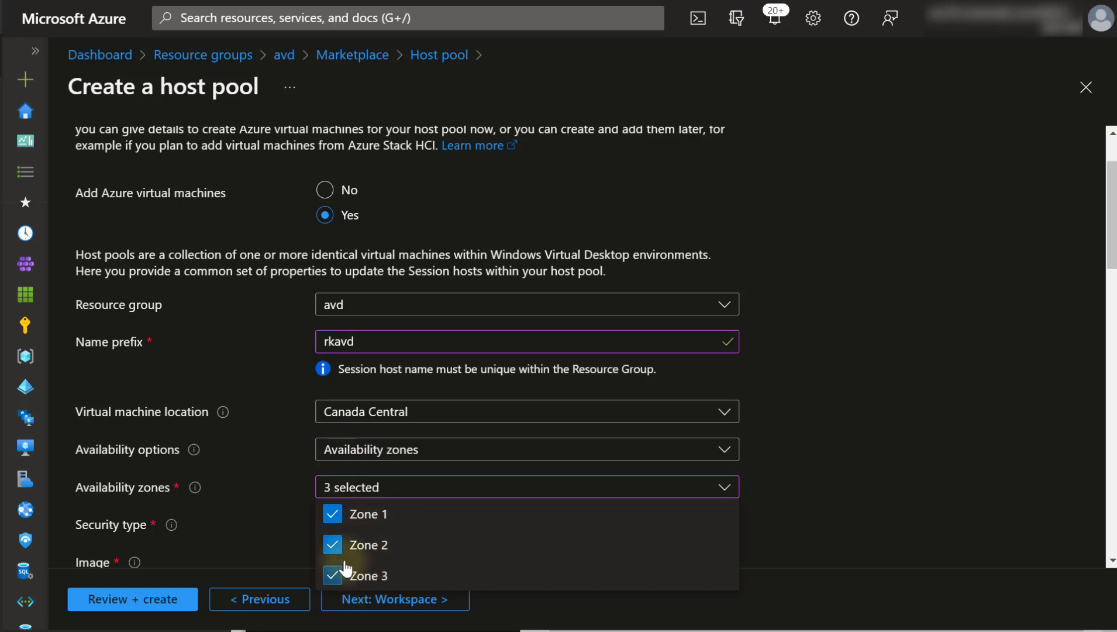
click(282, 453)
- Keep Standard security and choose the Windows 10 20H2 + Microsoft 365 Apps Gen2 image
scroll(282, 453, down, 3)
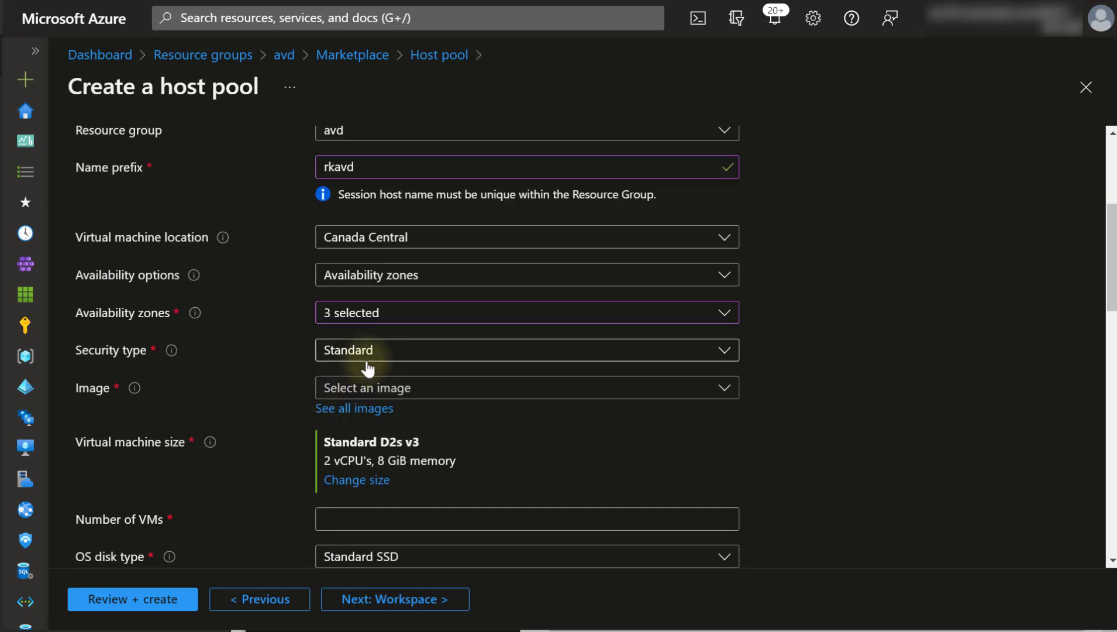
click(371, 350)
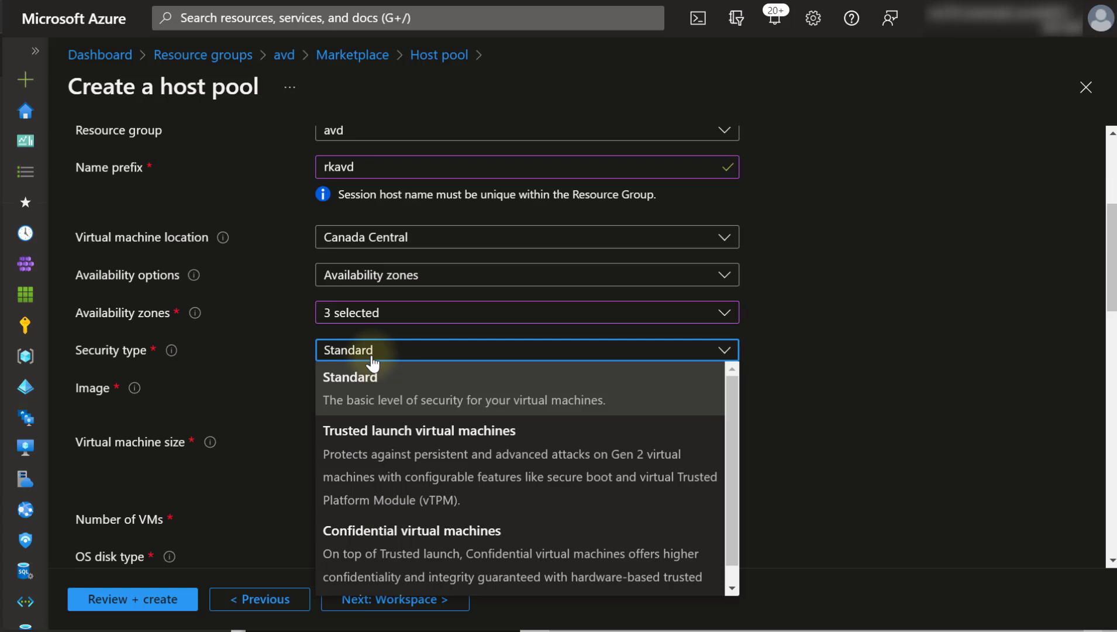
click(372, 361)
click(374, 391)
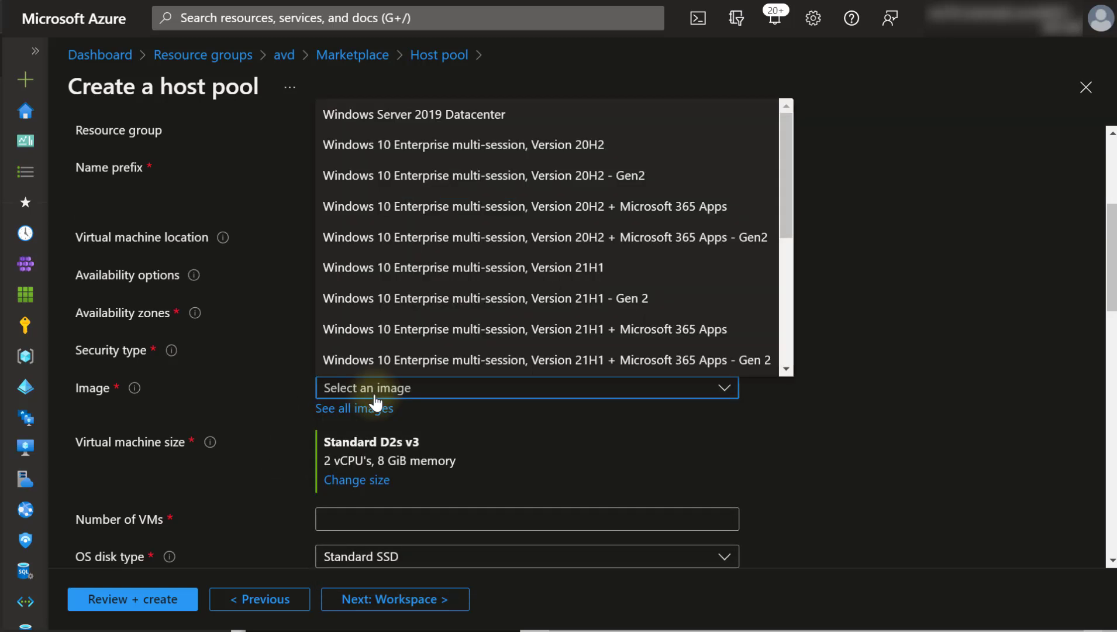
click(503, 239)
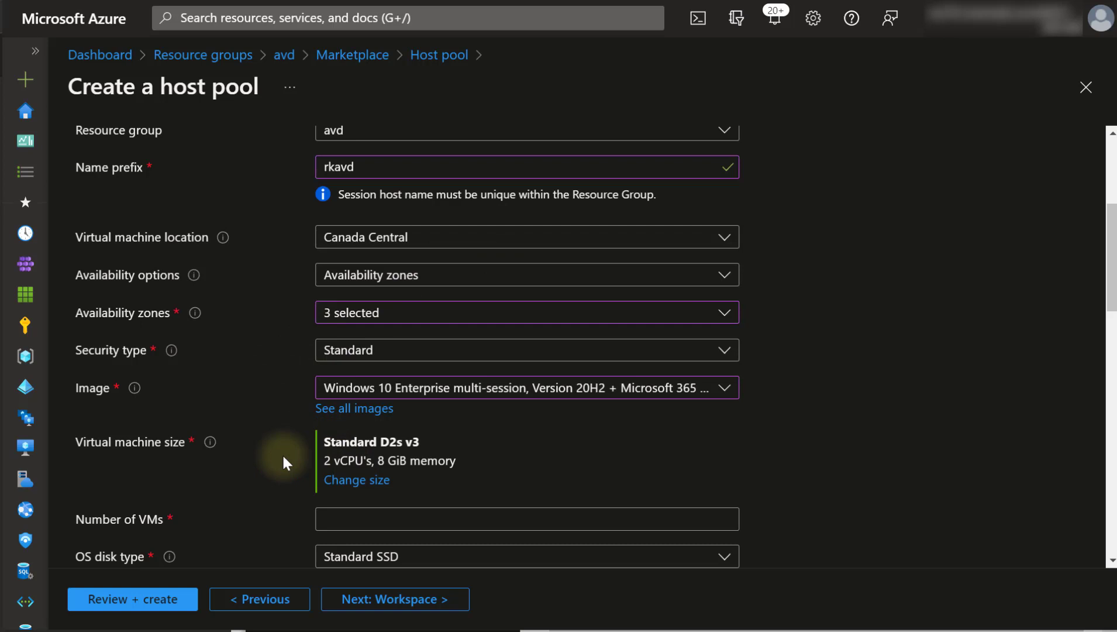
scroll(283, 456, down, 4)
- Create 2 VMs on virtual network avd-vnet with subnet avd-subnet
click(385, 255)
text(2)
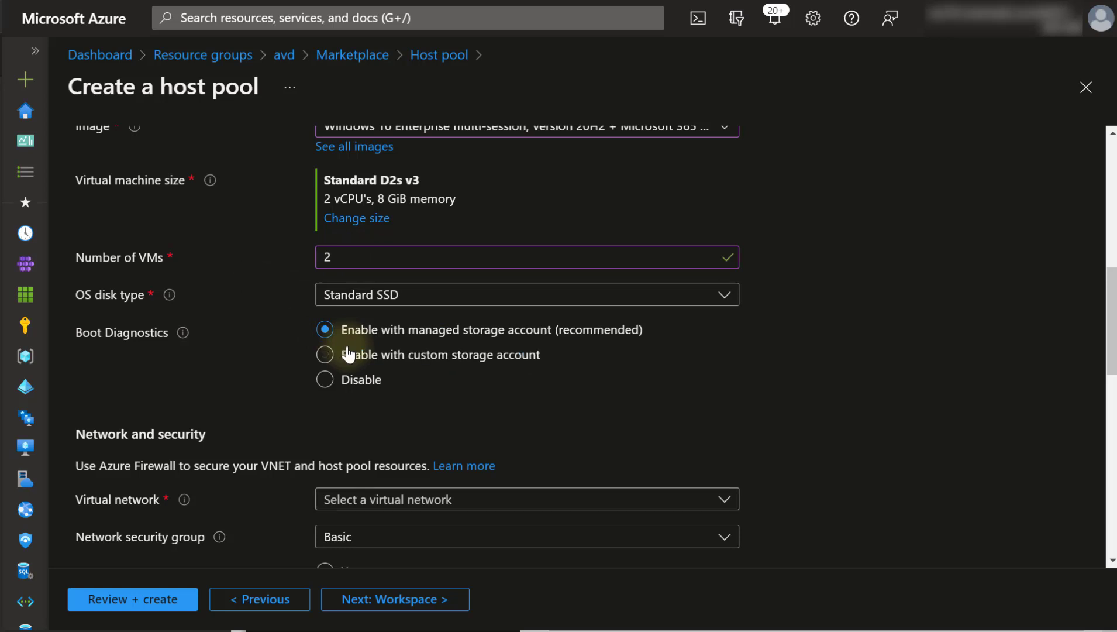
scroll(347, 354, down, 5)
click(496, 151)
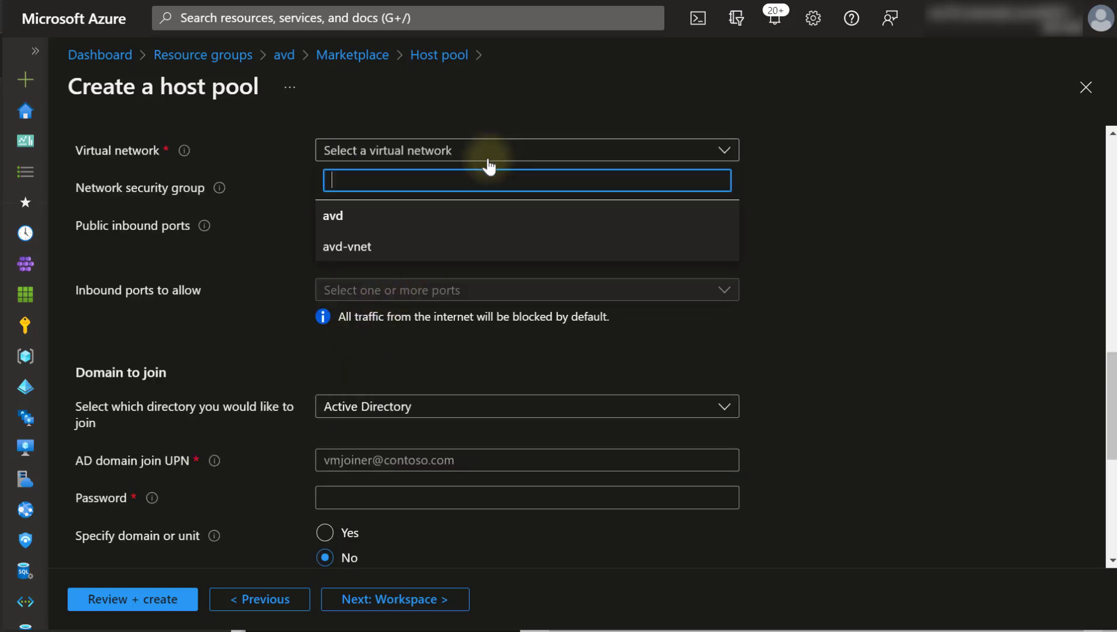
click(369, 247)
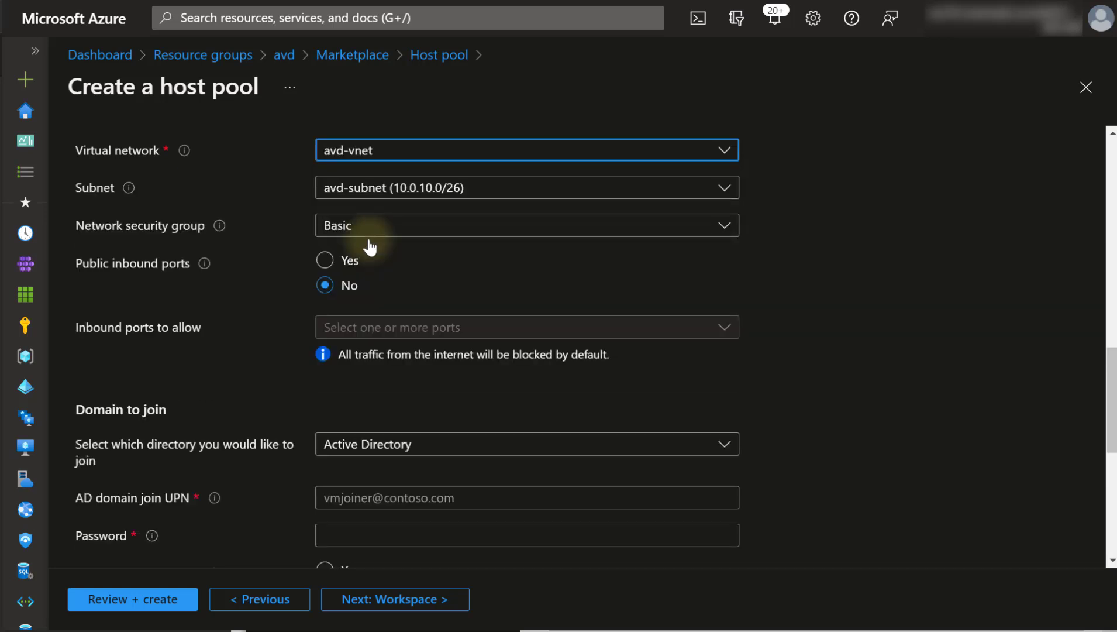
click(422, 191)
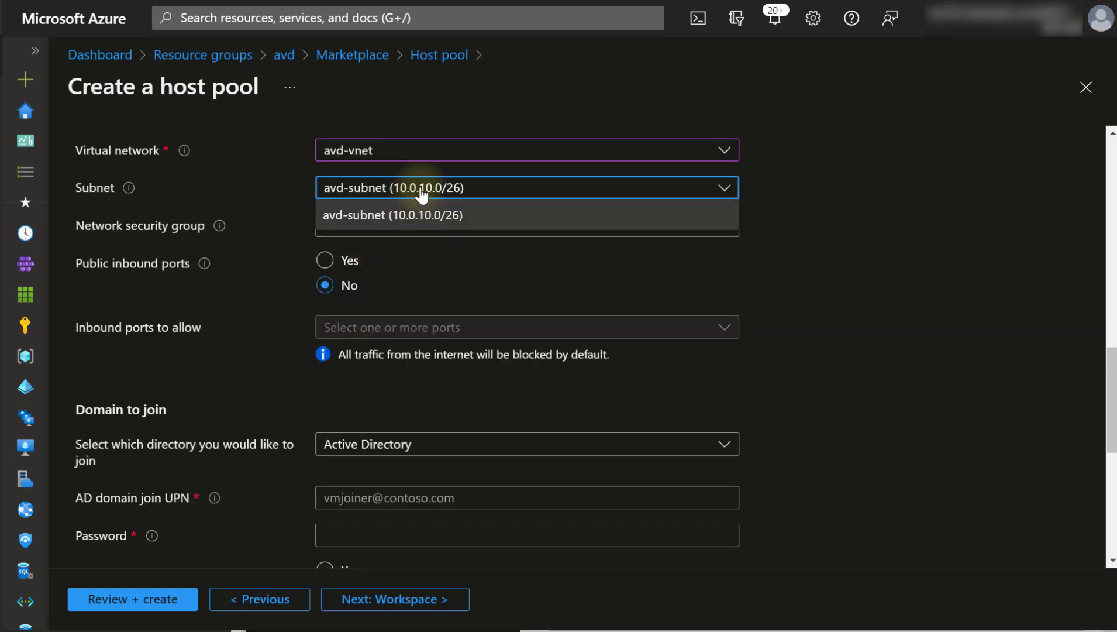
click(422, 192)
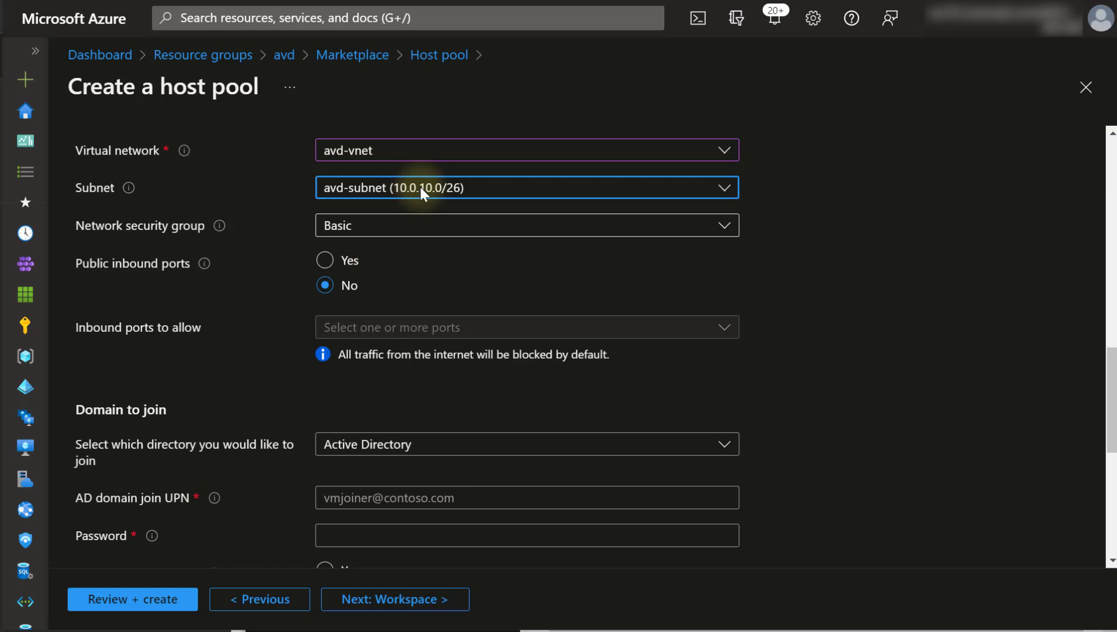
- Have the VMs join Azure Active Directory
click(357, 444)
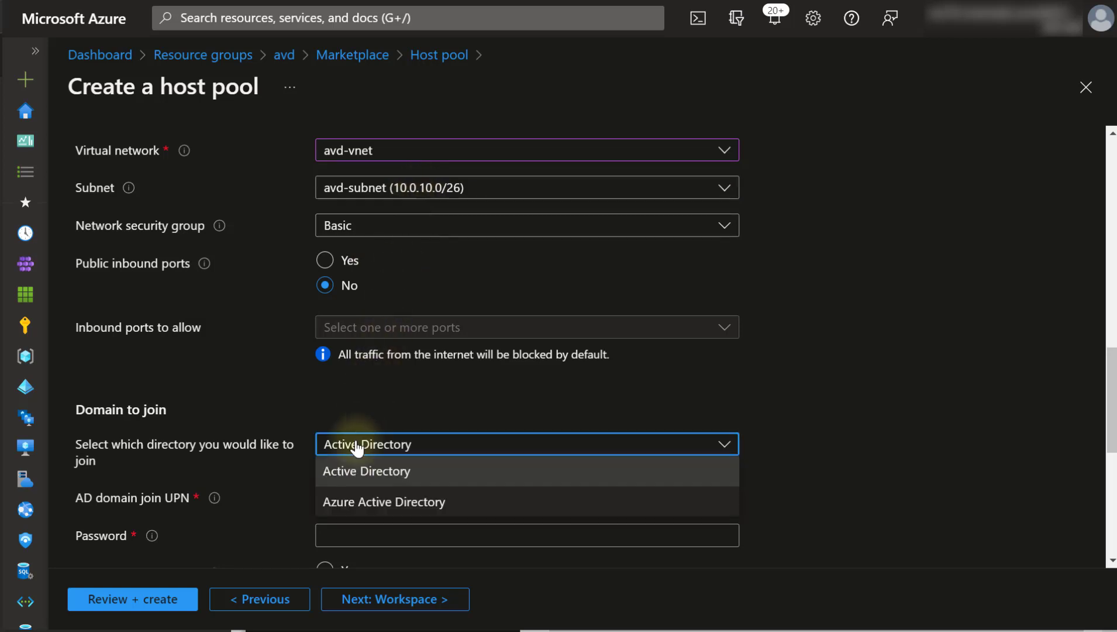
click(357, 502)
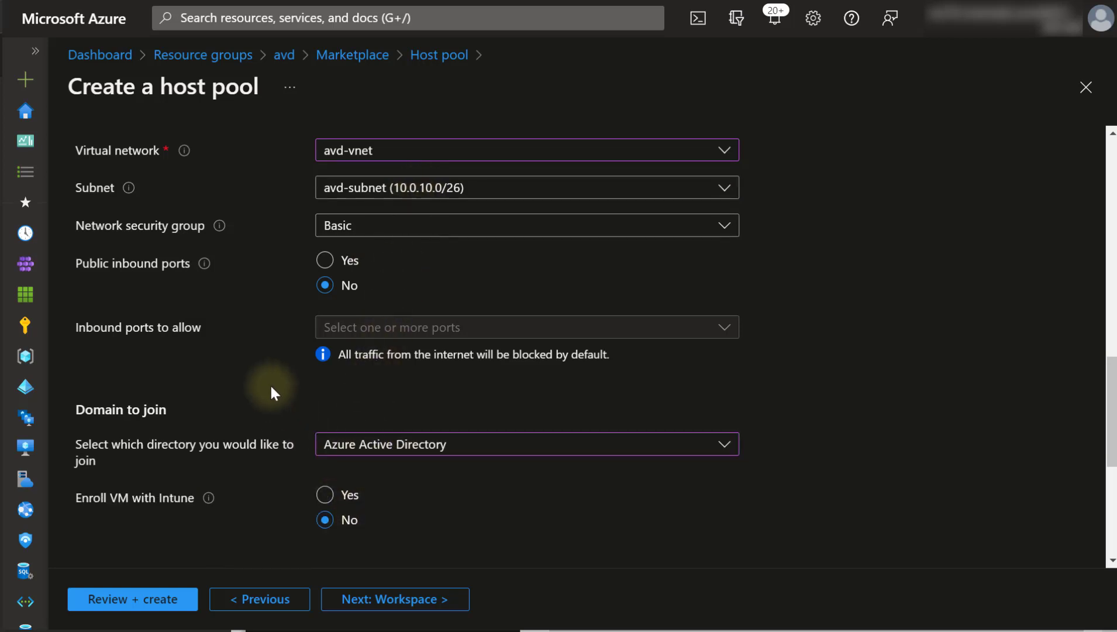
scroll(270, 387, down, 6)
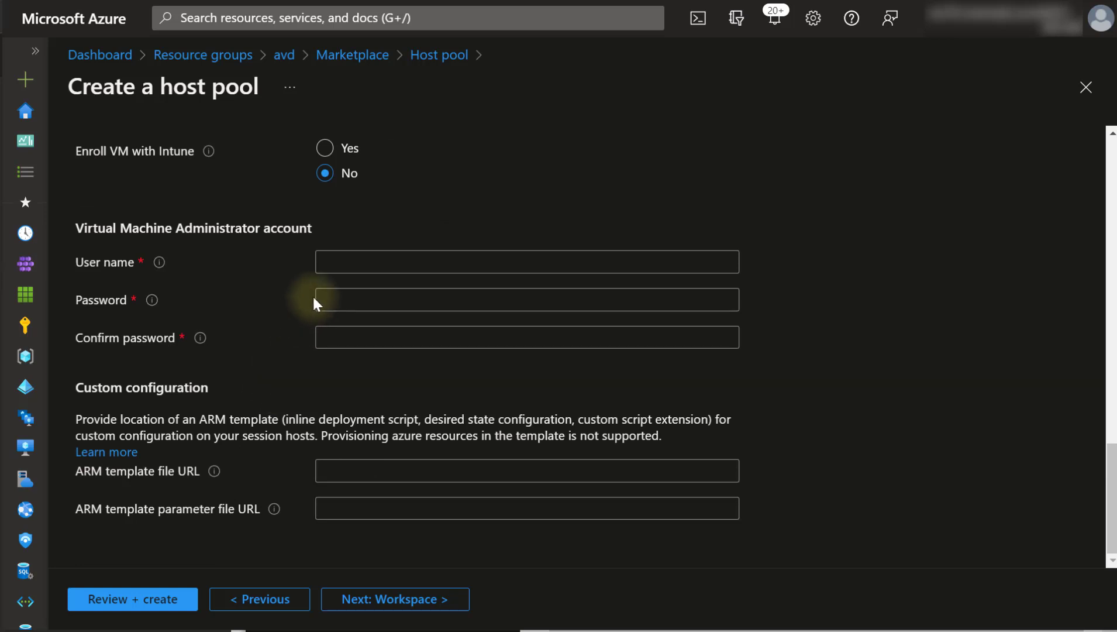
- Enter the VM administrator user name and a matching password and confirmation
click(408, 259)
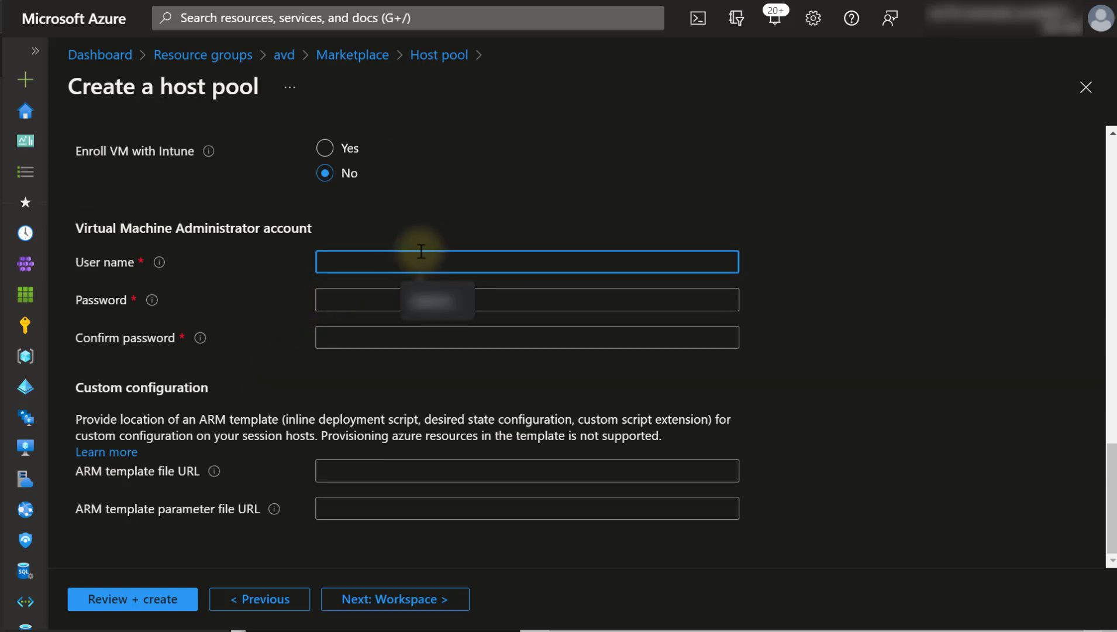
click(438, 219)
click(394, 253)
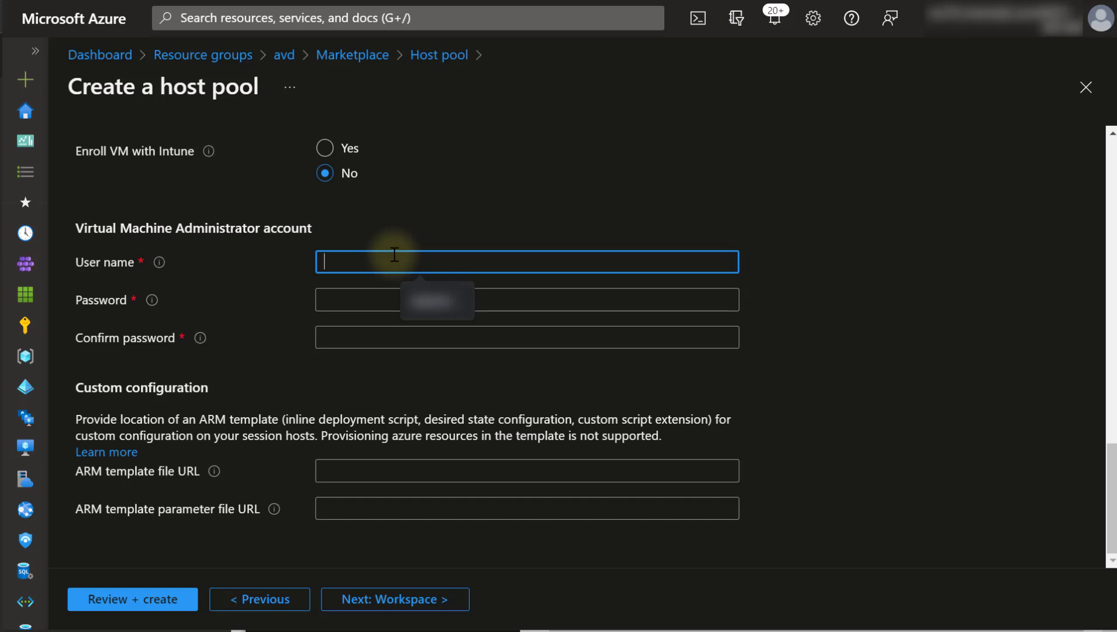
text(rkavd)
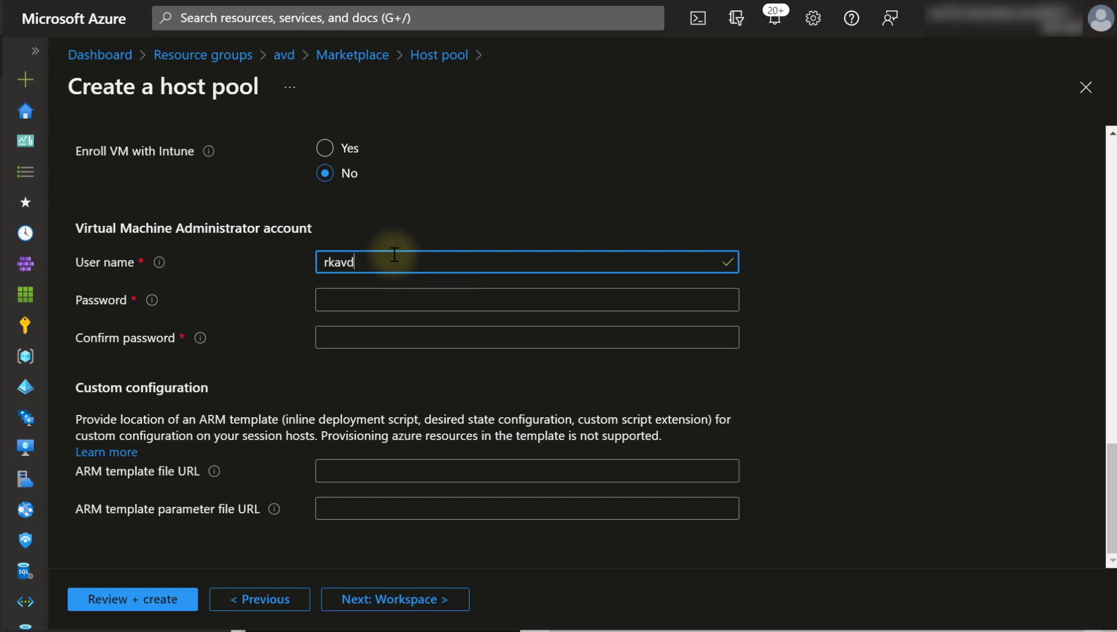
text(admin)
key(Tab)
text(••••••••••••••)
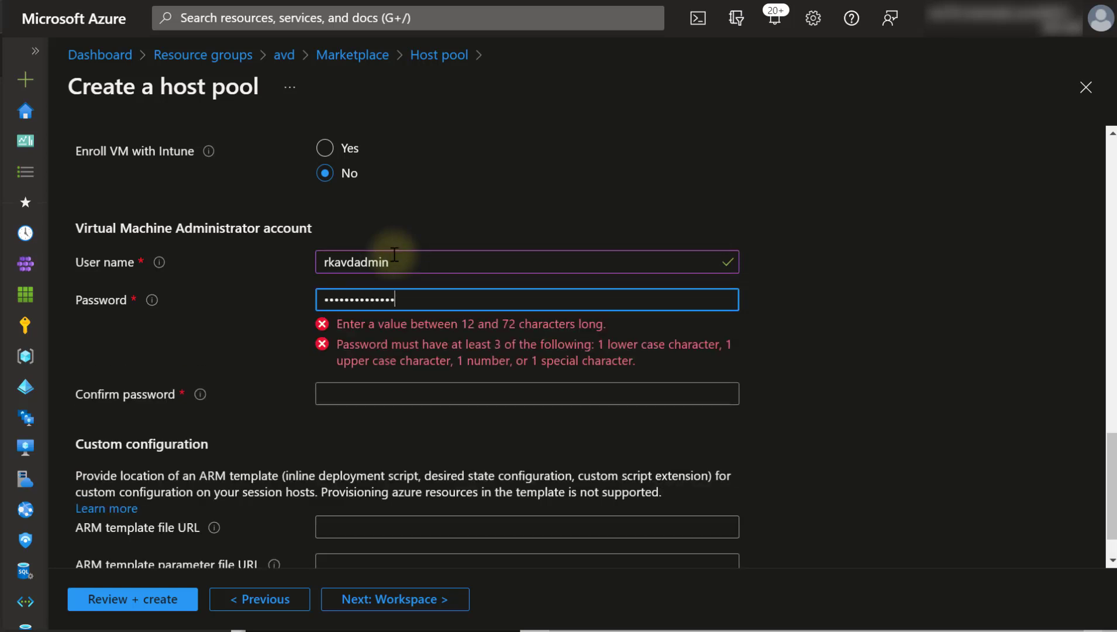
key(Tab)
text(••••••••••••••)
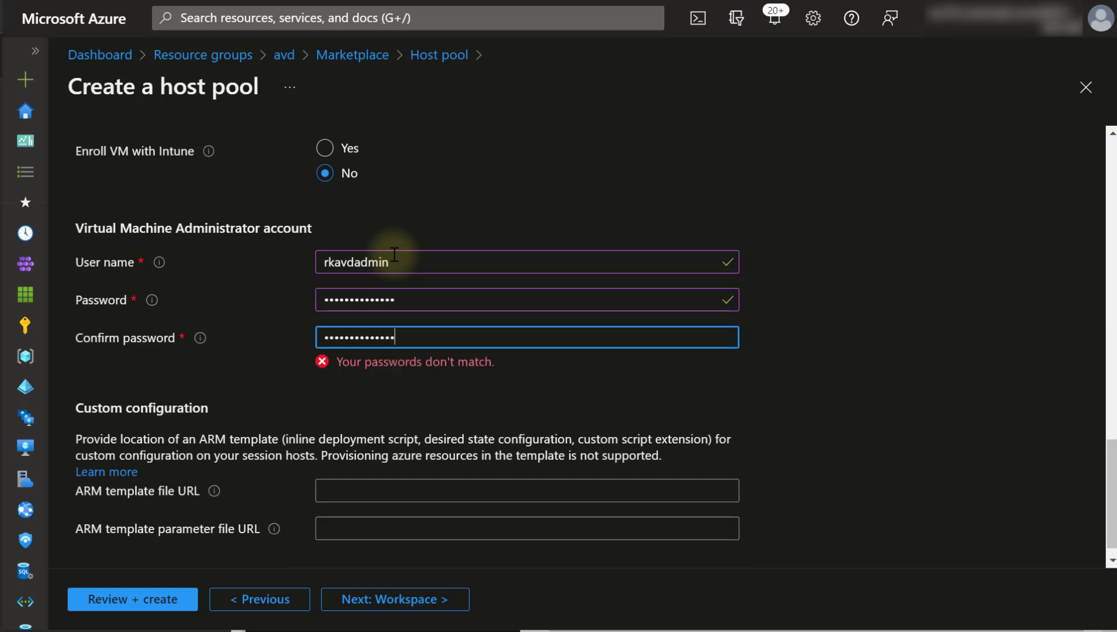
drag(448, 335, 250, 358)
text(••••••••••••••)
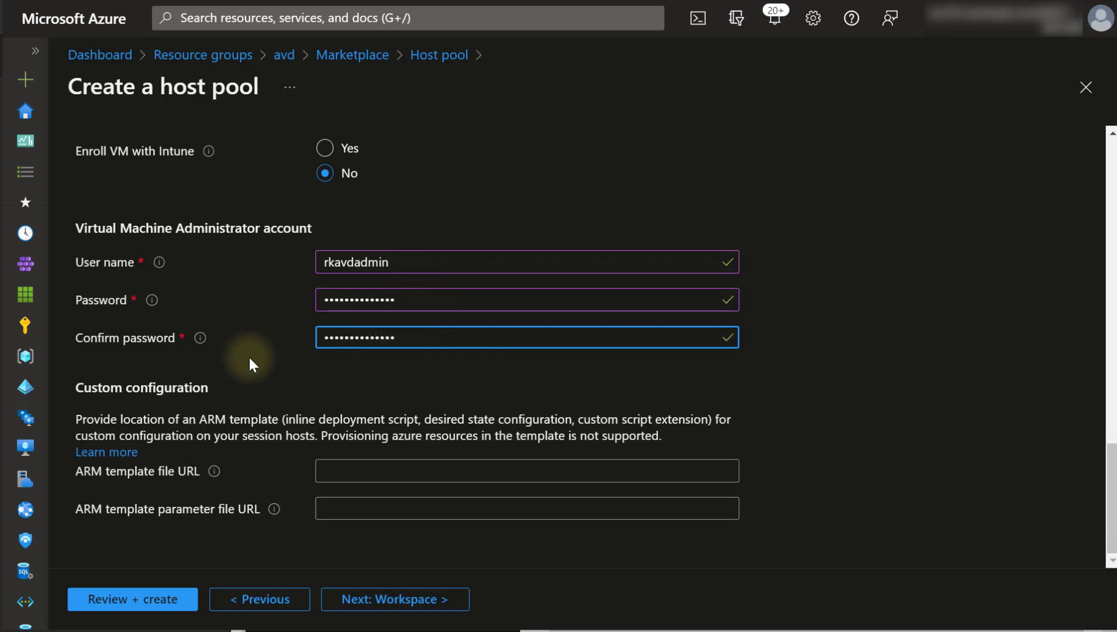
- On the Workspace step, register the desktop app group and start a new workspace
click(379, 602)
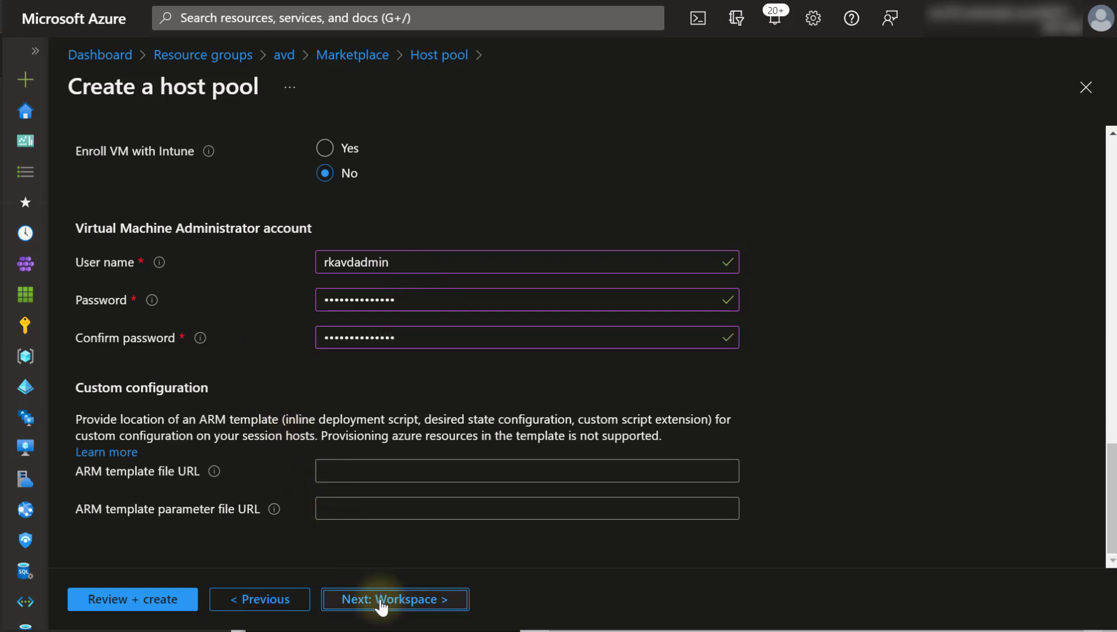
click(378, 247)
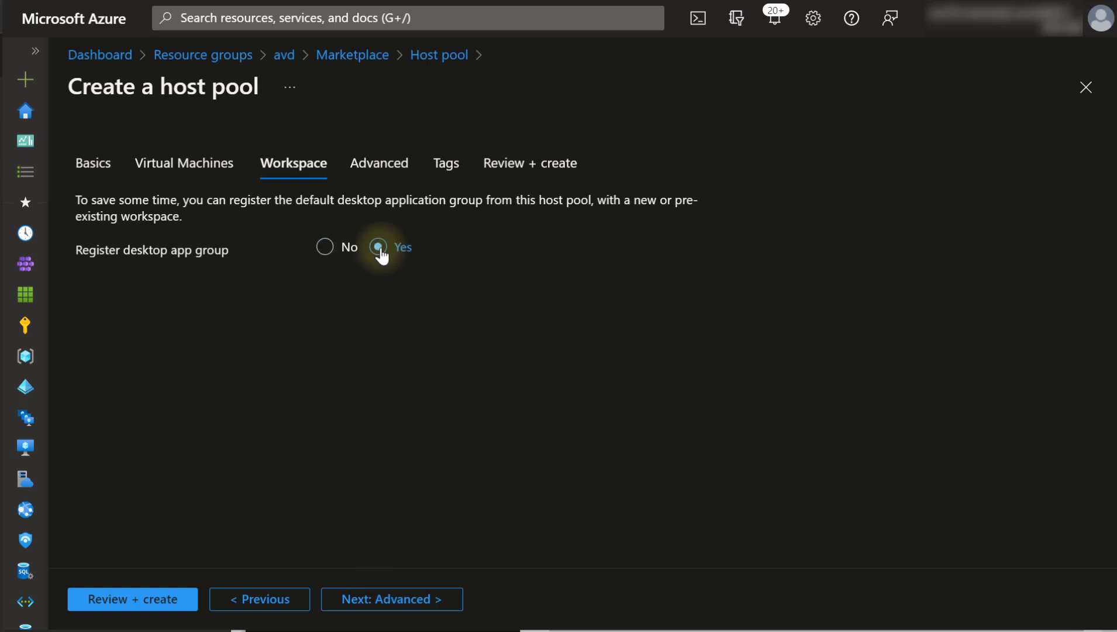
click(361, 315)
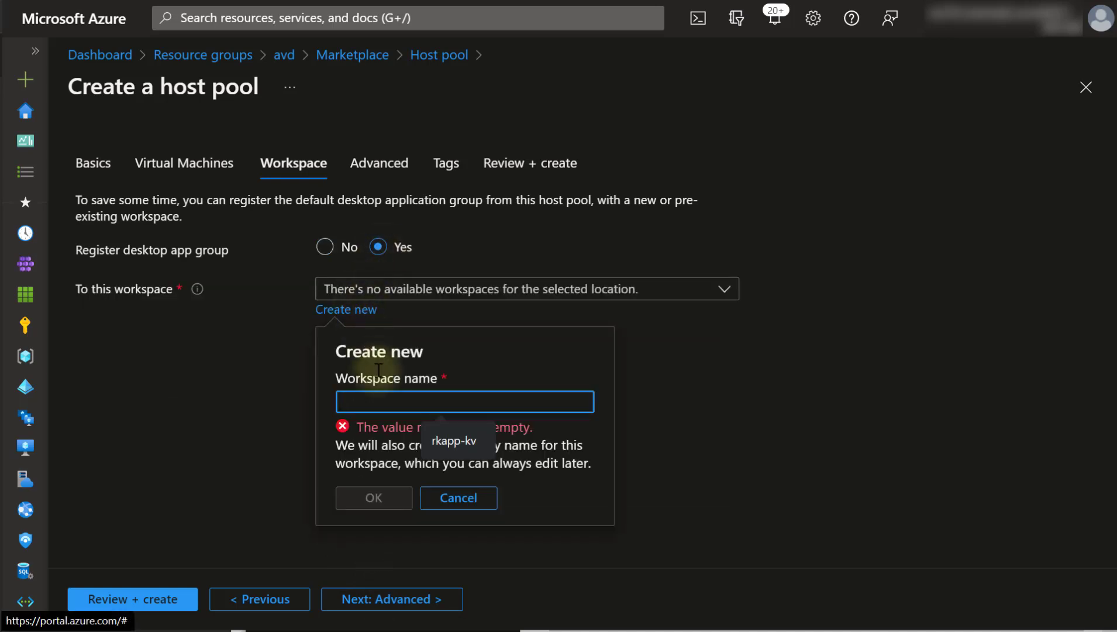
- Create the new workspace named workspace-employees
text(works)
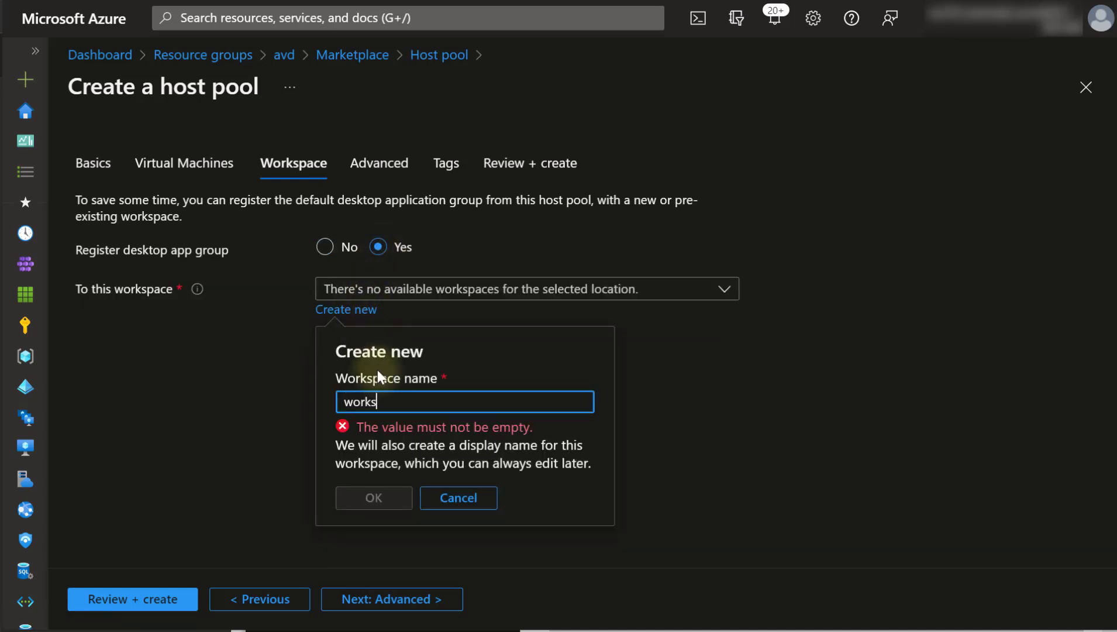
text(pace1)
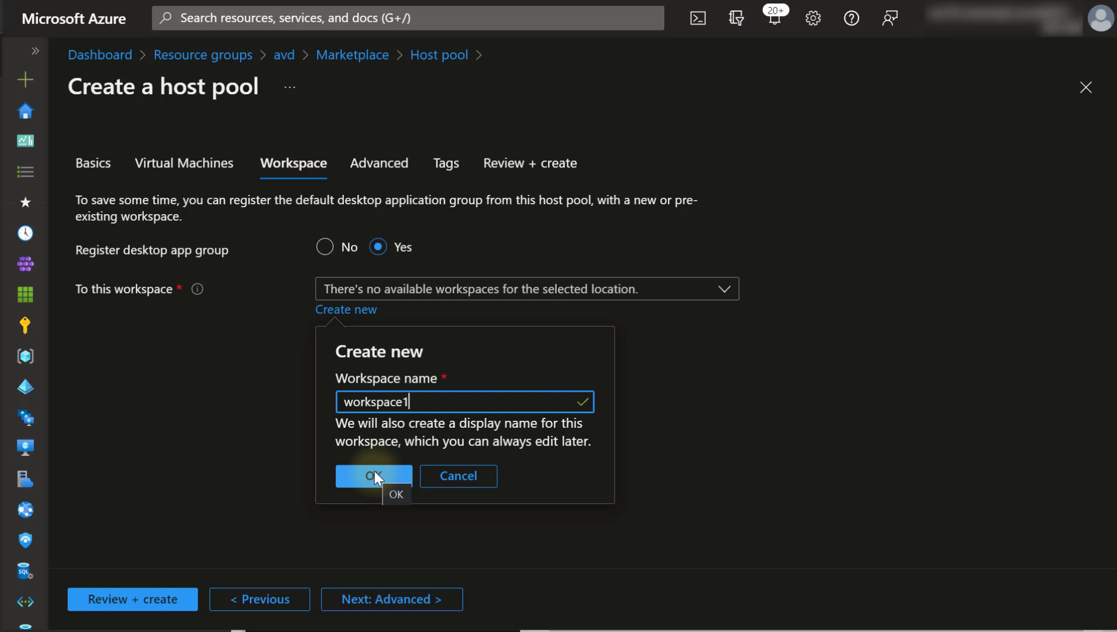
key(BackSpace)
text(-employees)
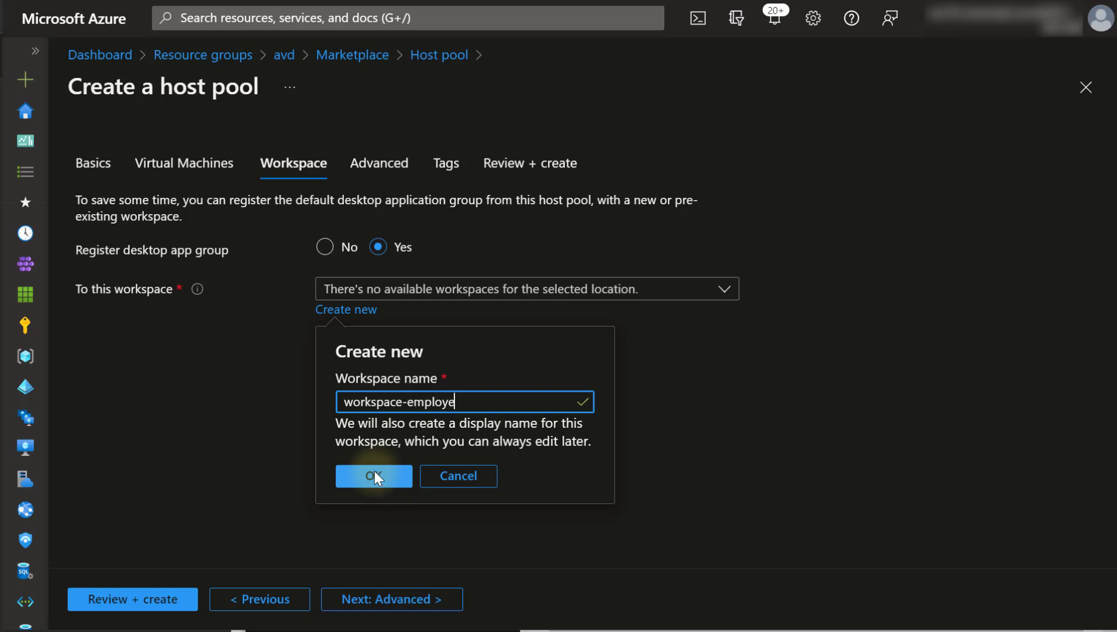
click(390, 476)
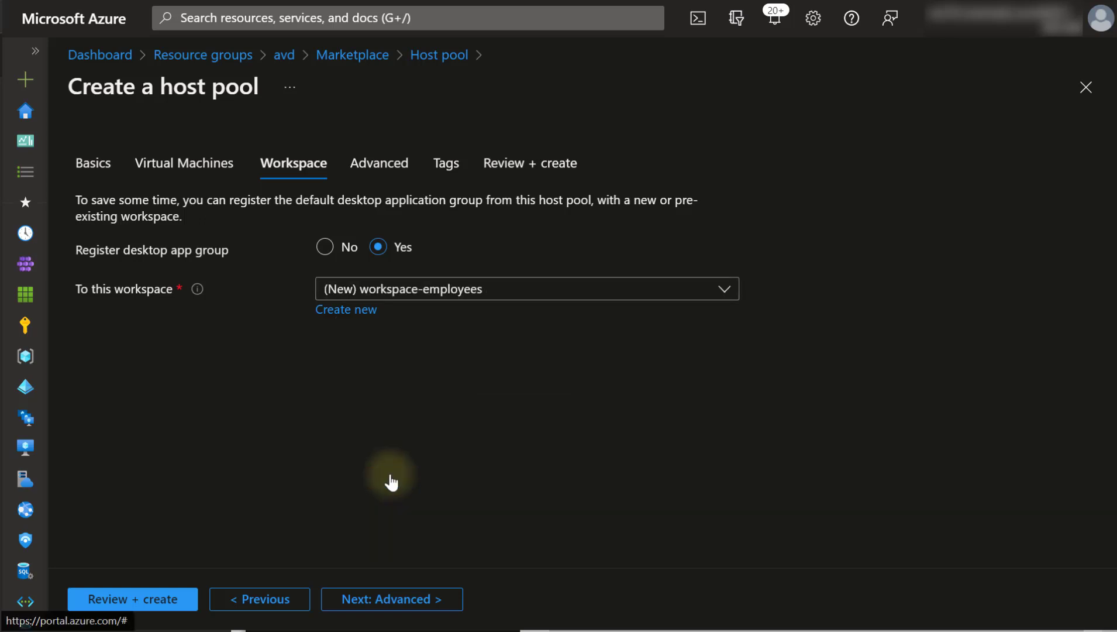
- Add tag Date Created = 02/07/2023 and go to Review + create
click(370, 599)
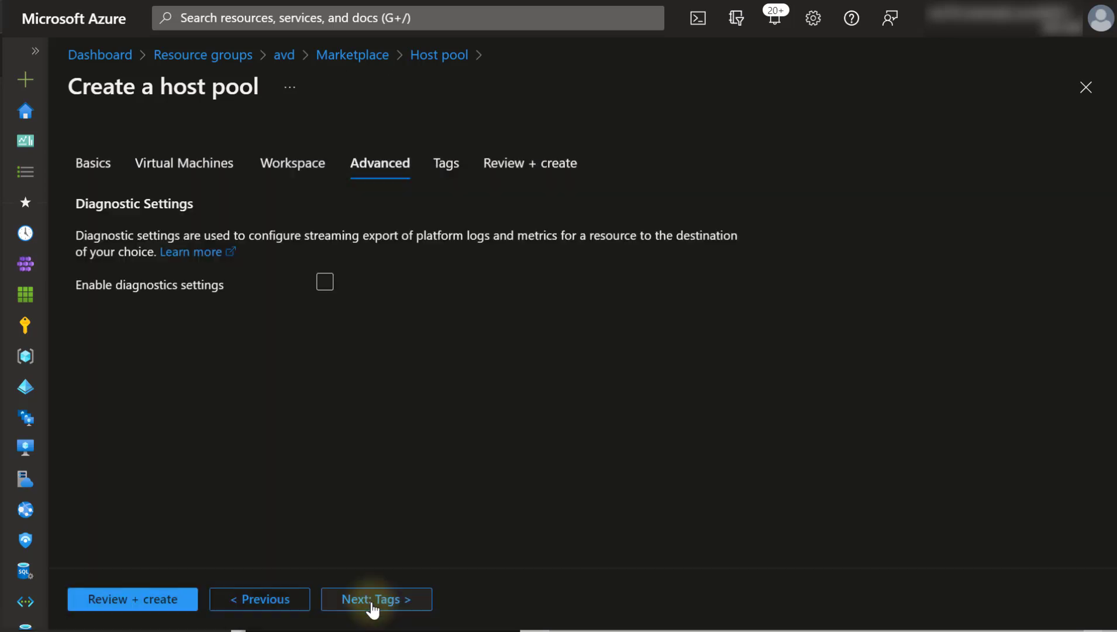
click(352, 599)
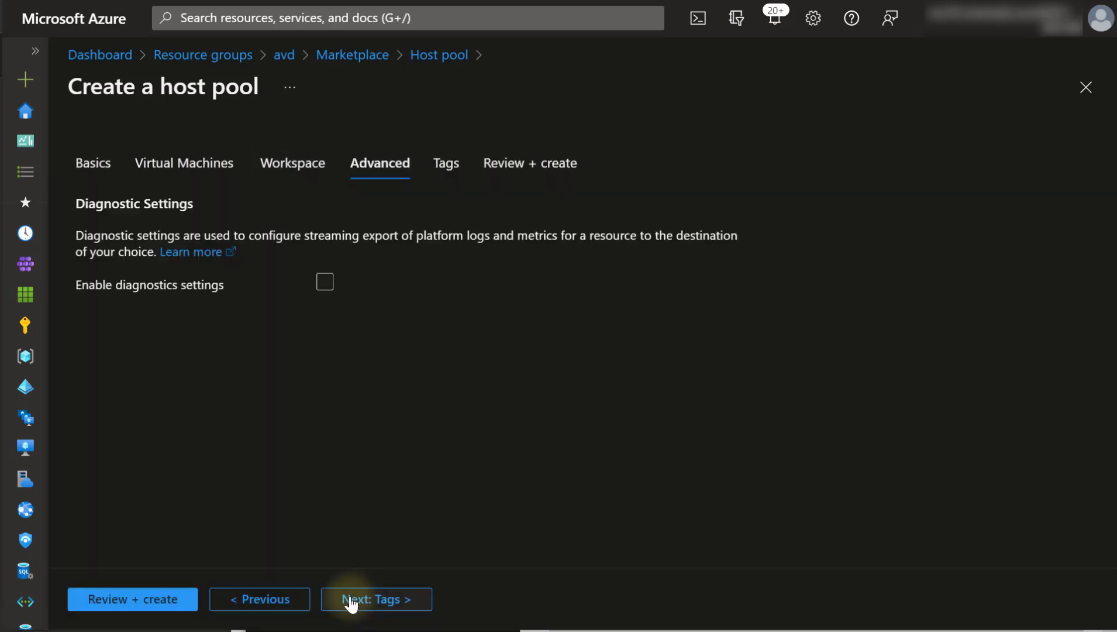
click(180, 394)
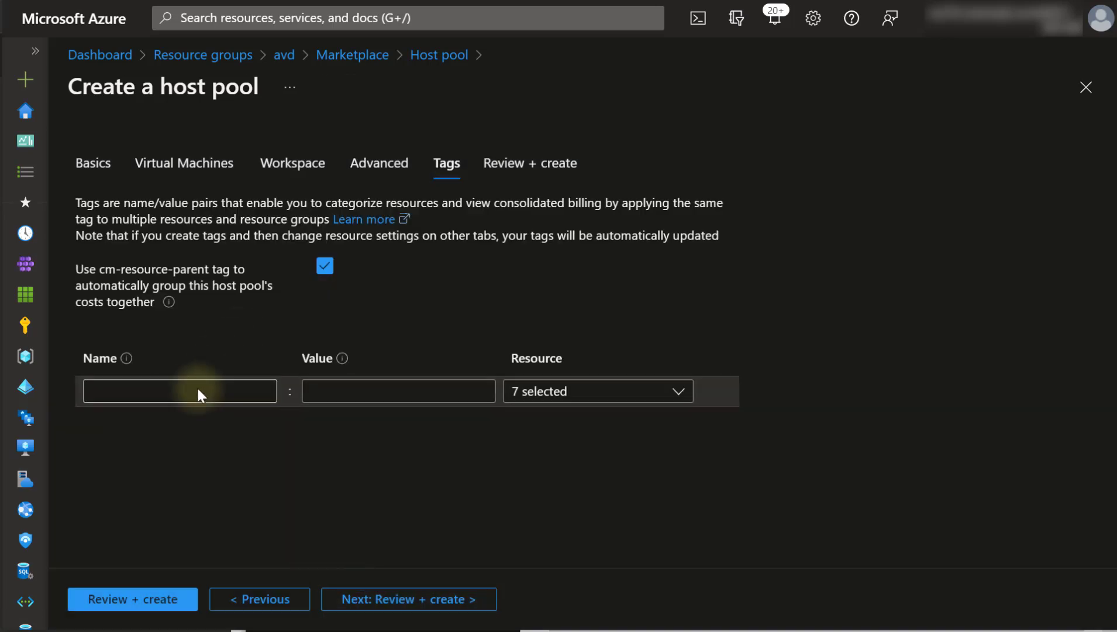
text(Date)
click(211, 450)
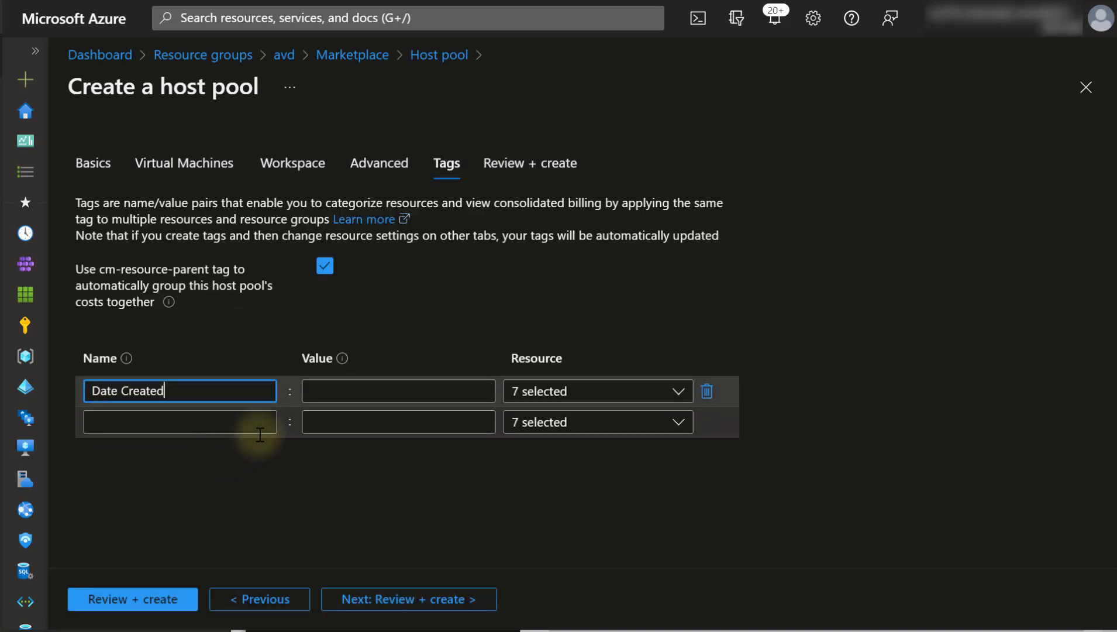
click(400, 386)
text(02/)
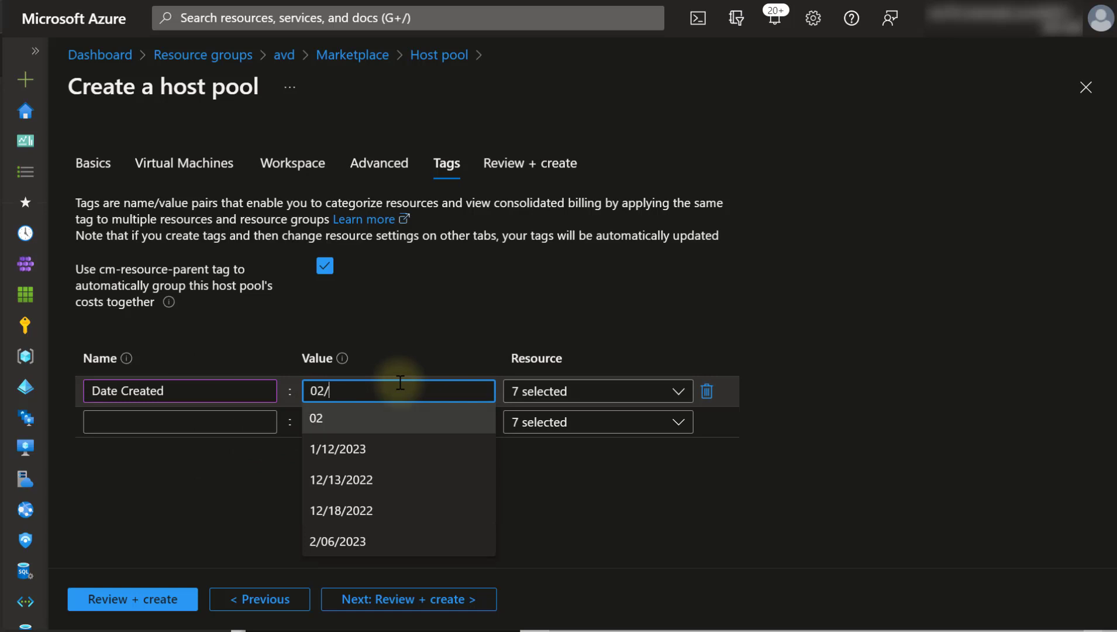
text(07/2023)
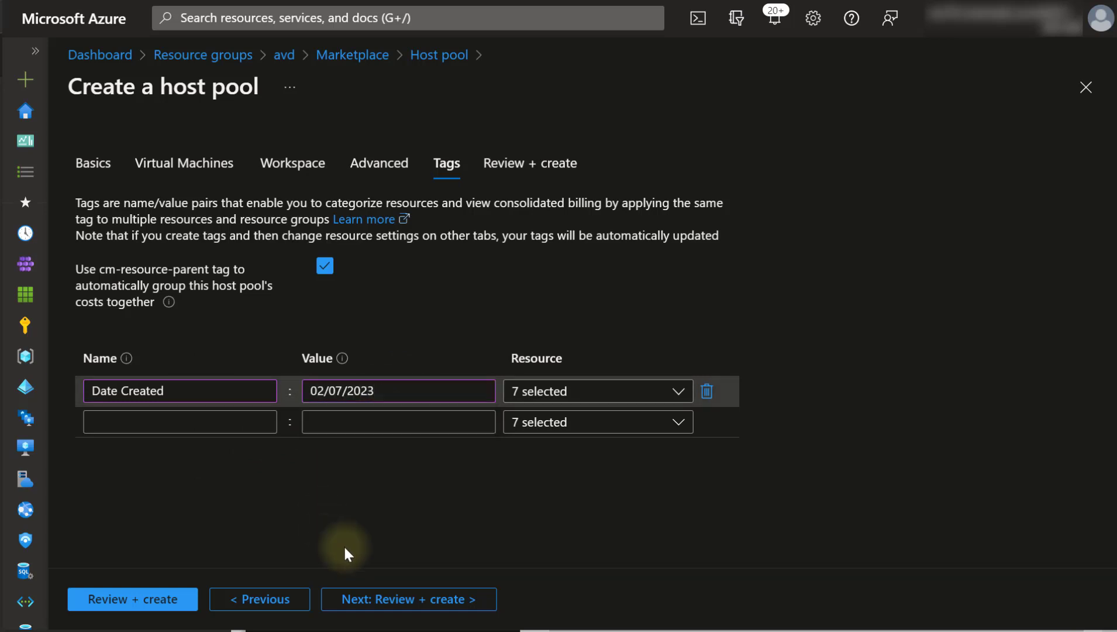
click(386, 600)
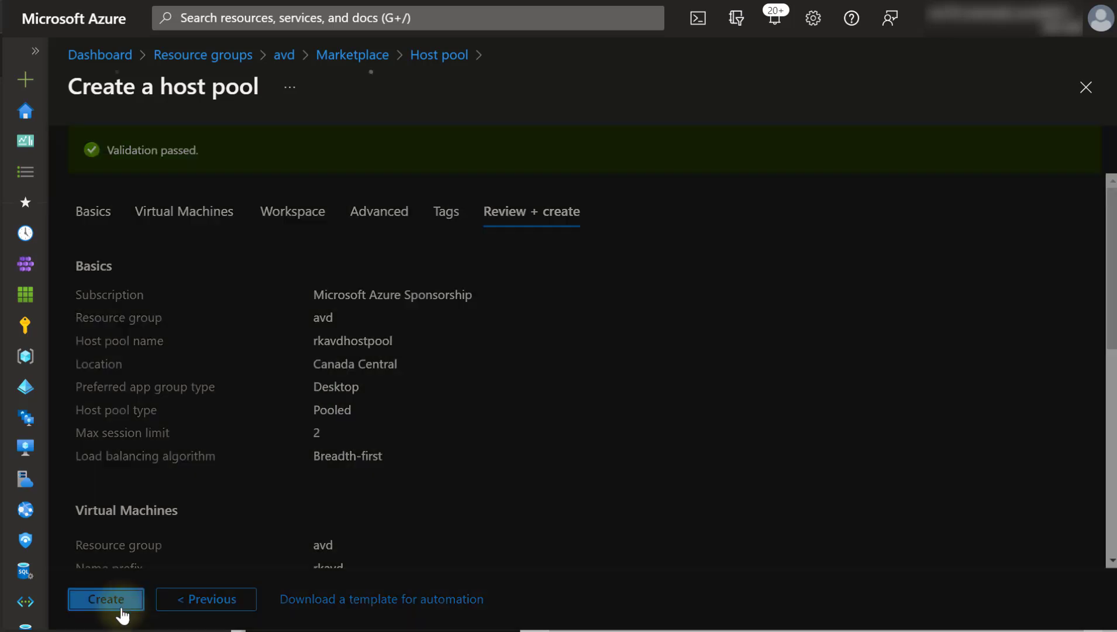
- Create the host pool and open rkavdhostpool once the deployment completes
click(119, 606)
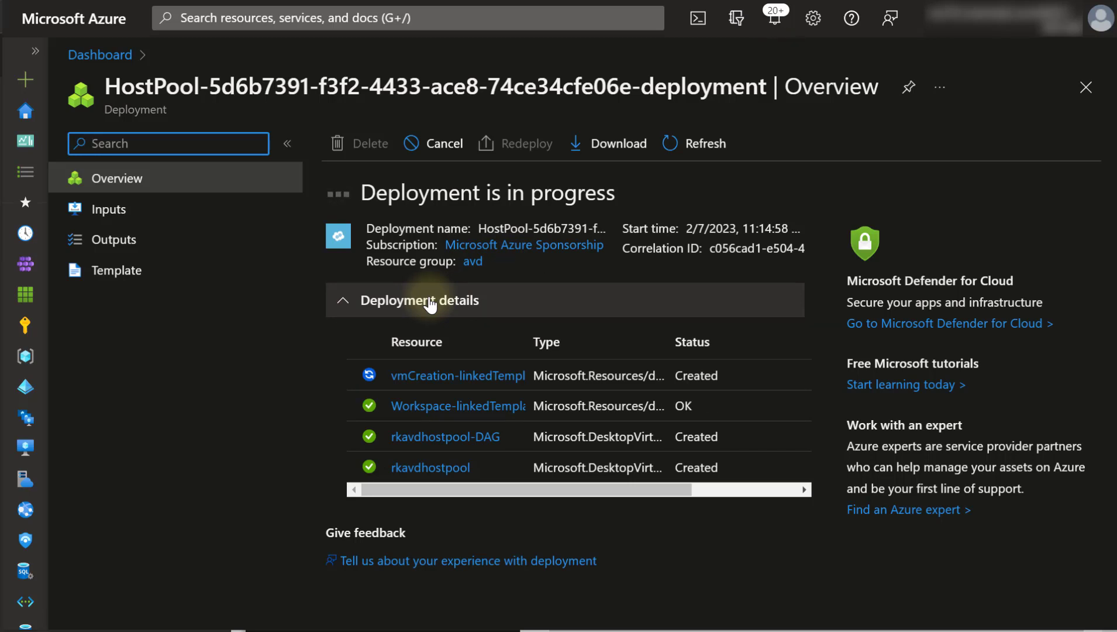
click(430, 458)
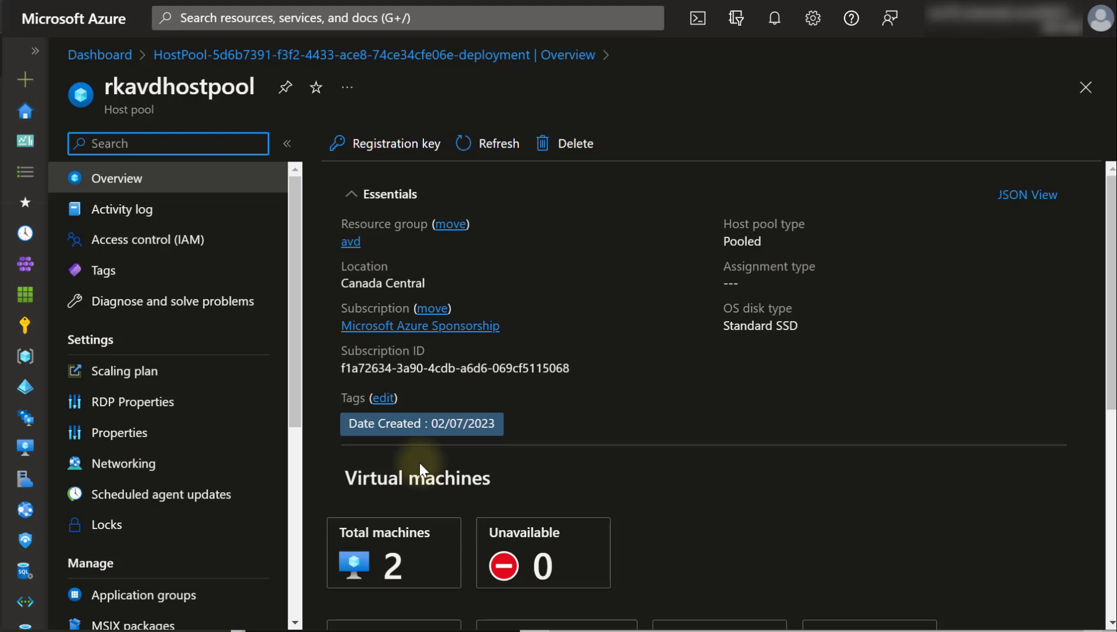
scroll(420, 462, down, 4)
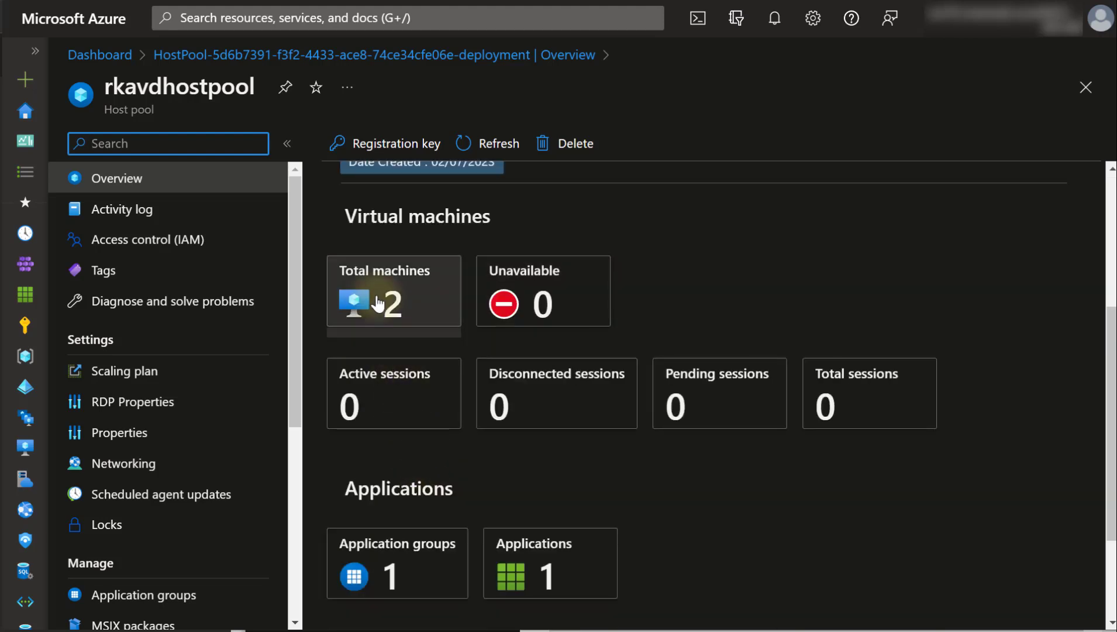
- Browse rkavdhostpool's RDP Properties tabs: session behaviour, device redirection, display and advanced
click(176, 377)
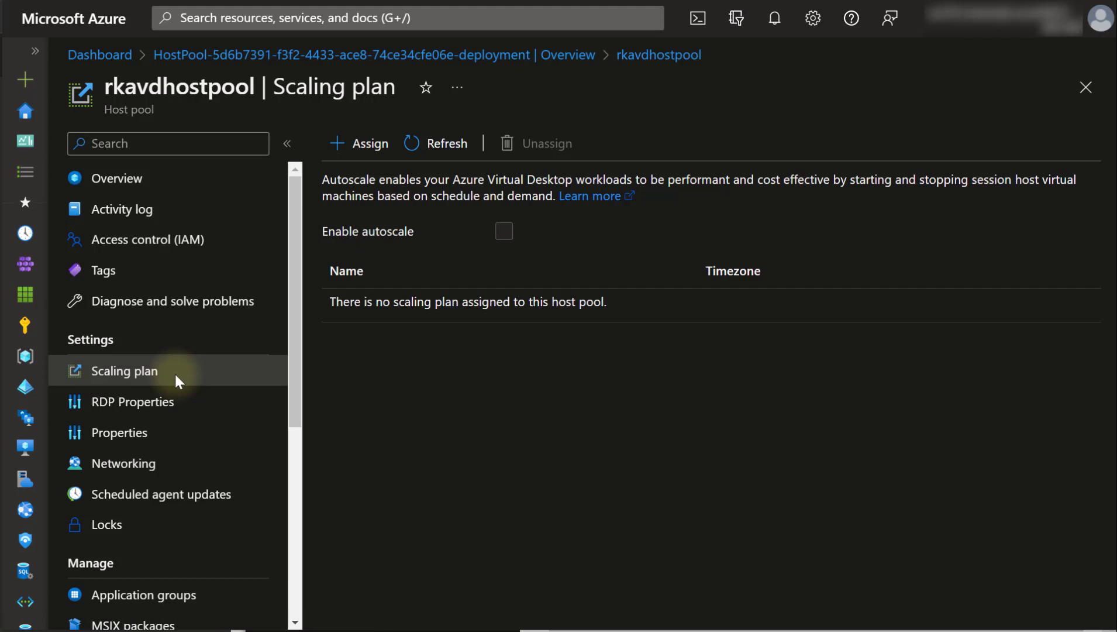
click(186, 401)
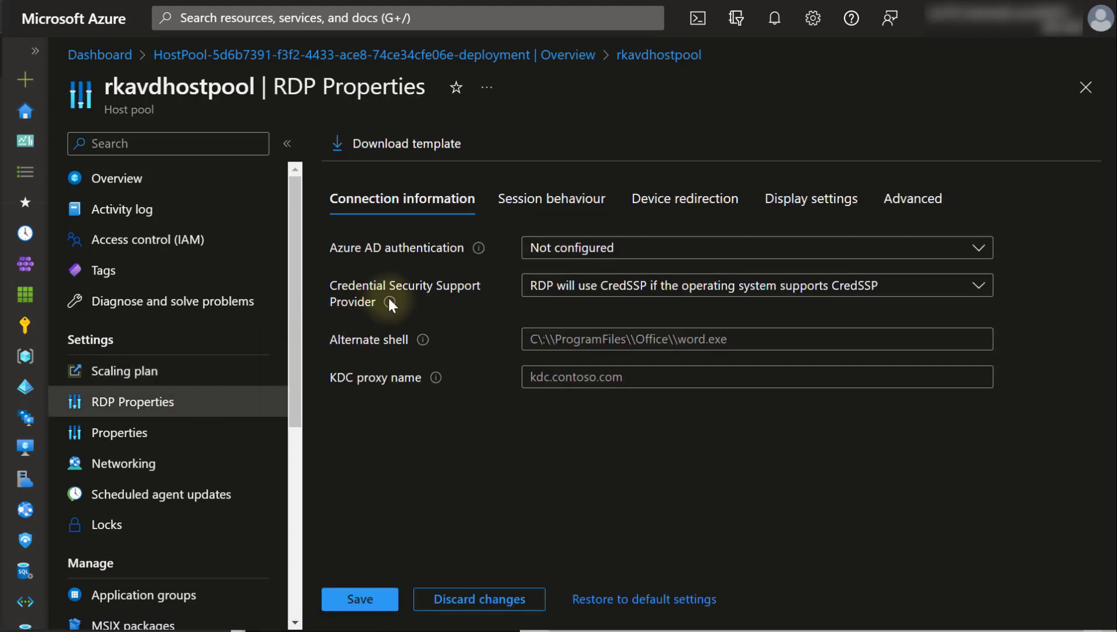
click(578, 207)
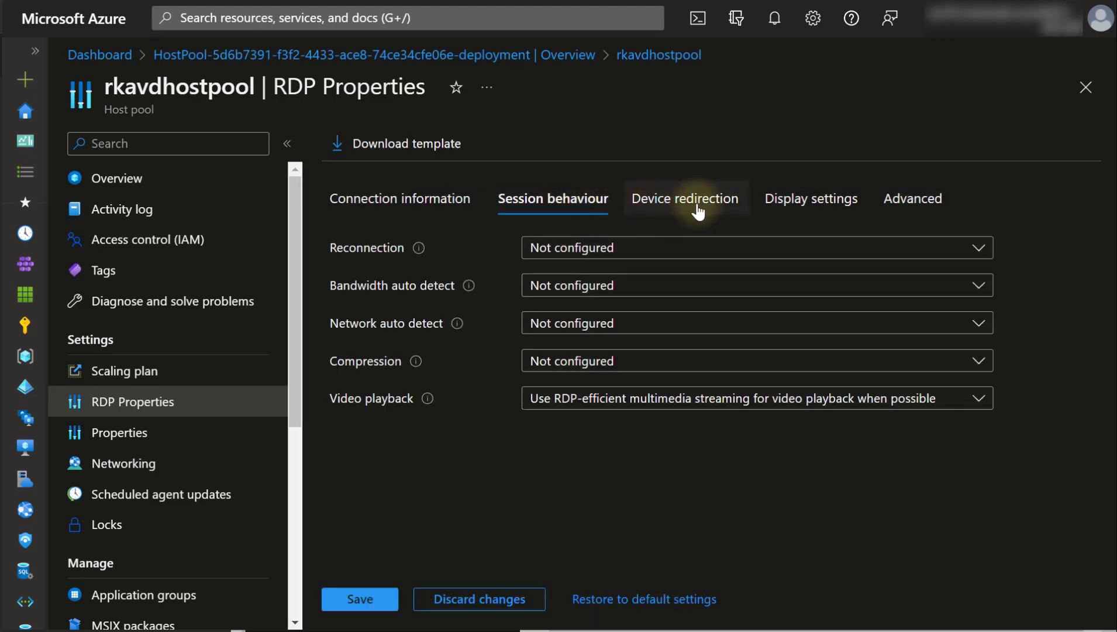
click(694, 210)
click(782, 211)
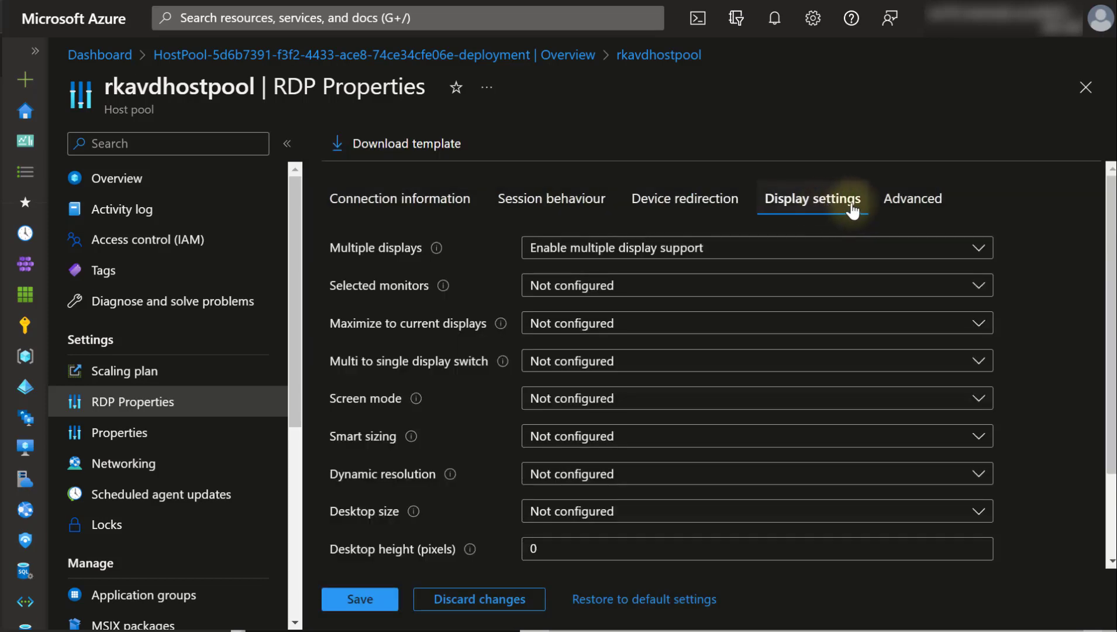
click(892, 202)
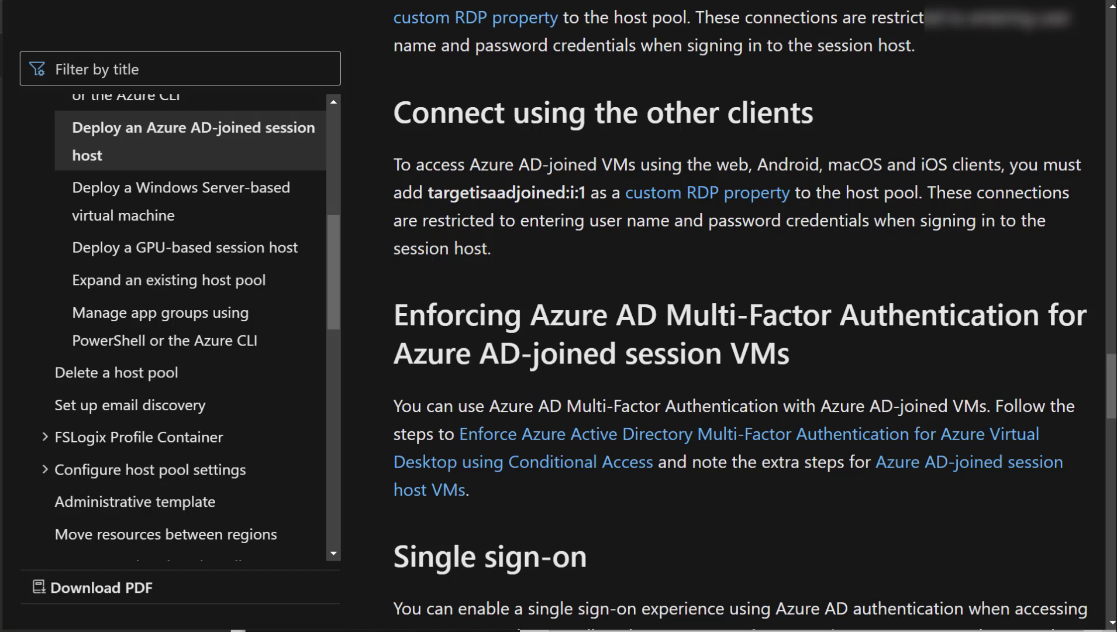
- Select the targetisaadjoined:i:1 property in the Learn article to copy it
drag(429, 192, 585, 186)
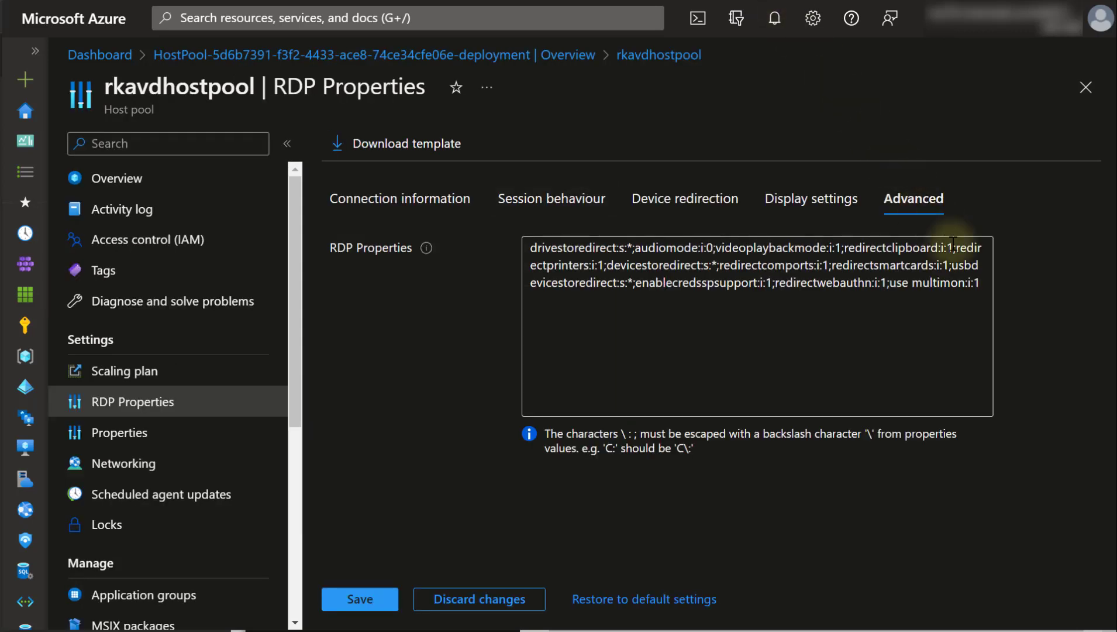
- Append targetisaadjoined:i:1 to the custom RDP properties, save, and view the host pool Properties
click(986, 289)
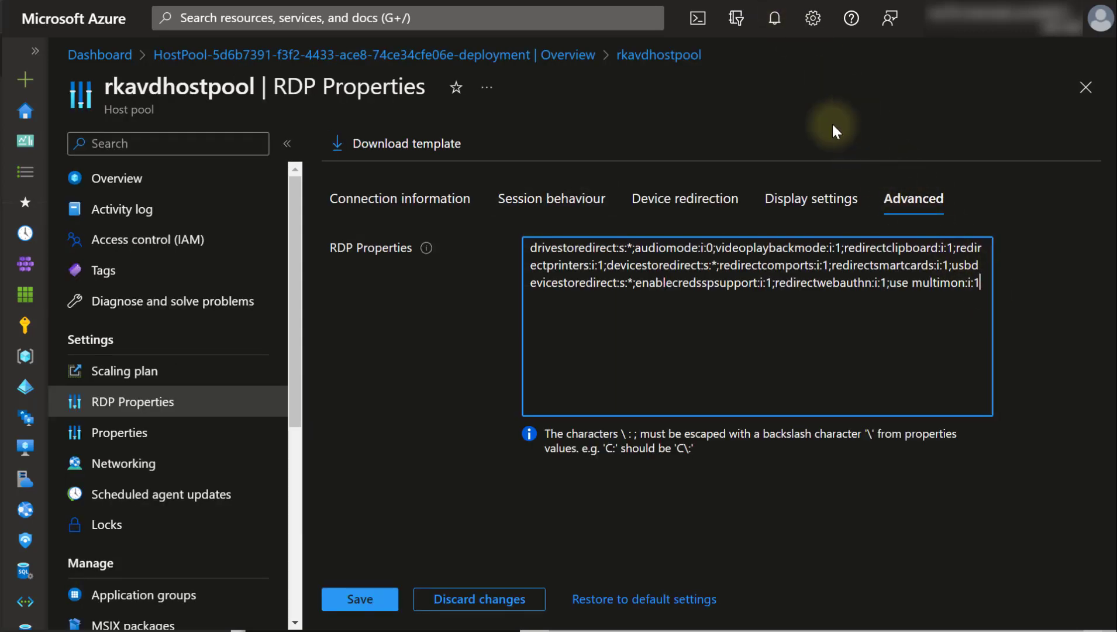
text(;targetisaadjoined:i:1)
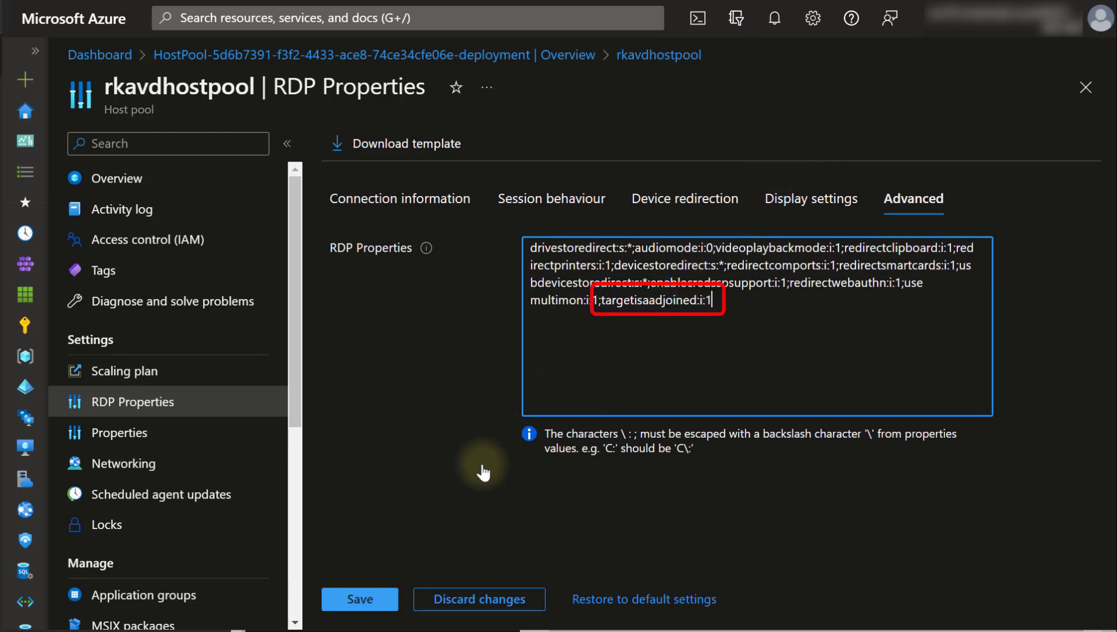
click(355, 598)
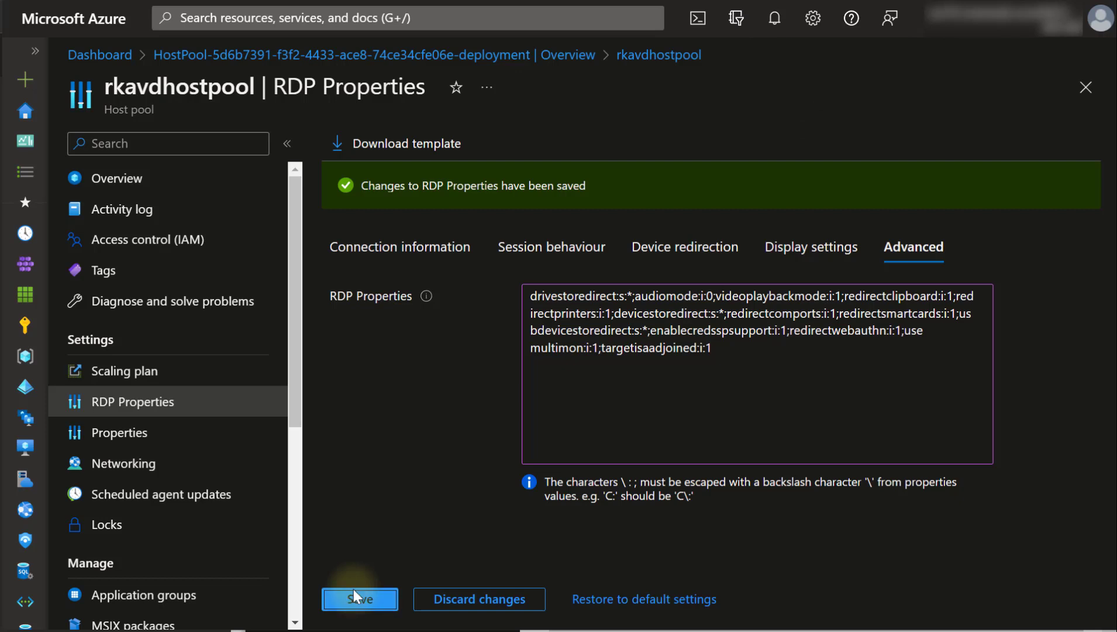
click(189, 448)
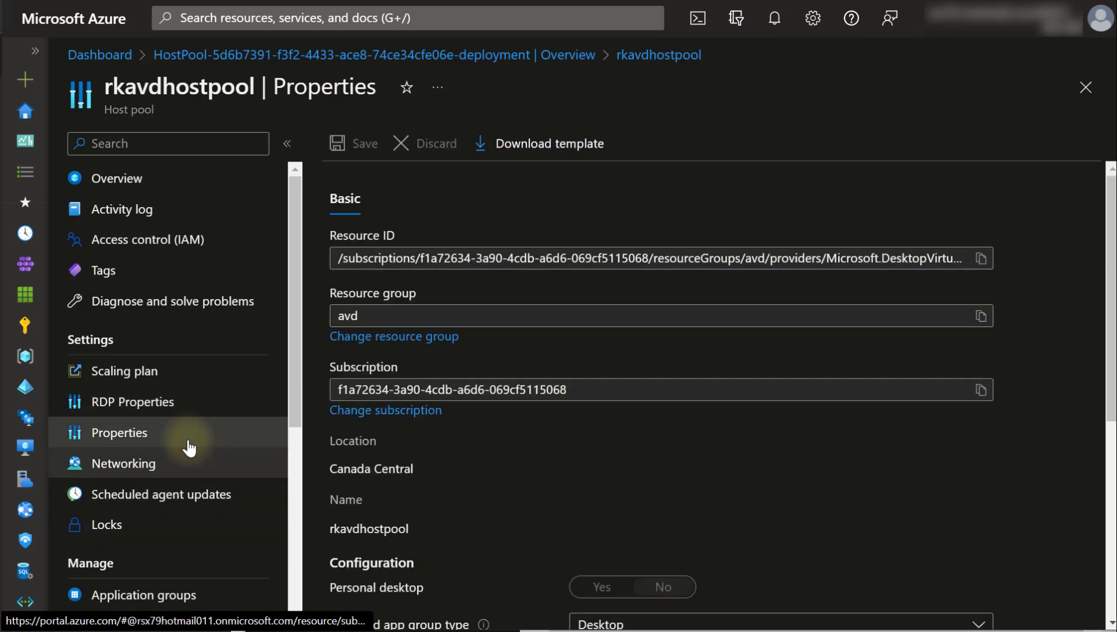
- Review Networking, Scheduled agent updates, Application groups and MSIX packages, ending on Session hosts
click(182, 461)
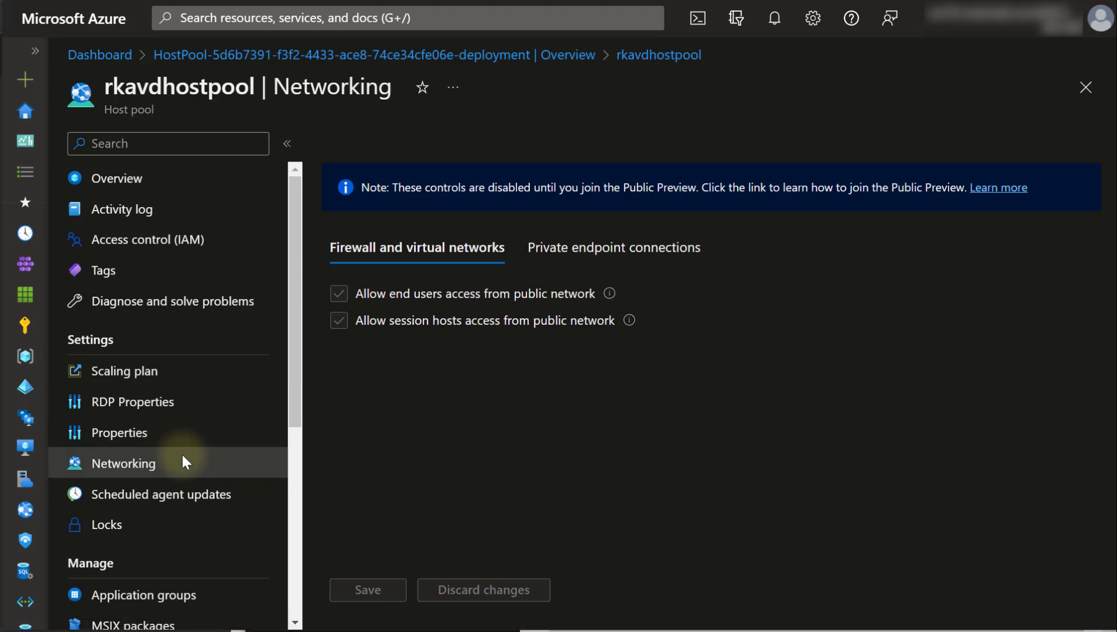
click(173, 498)
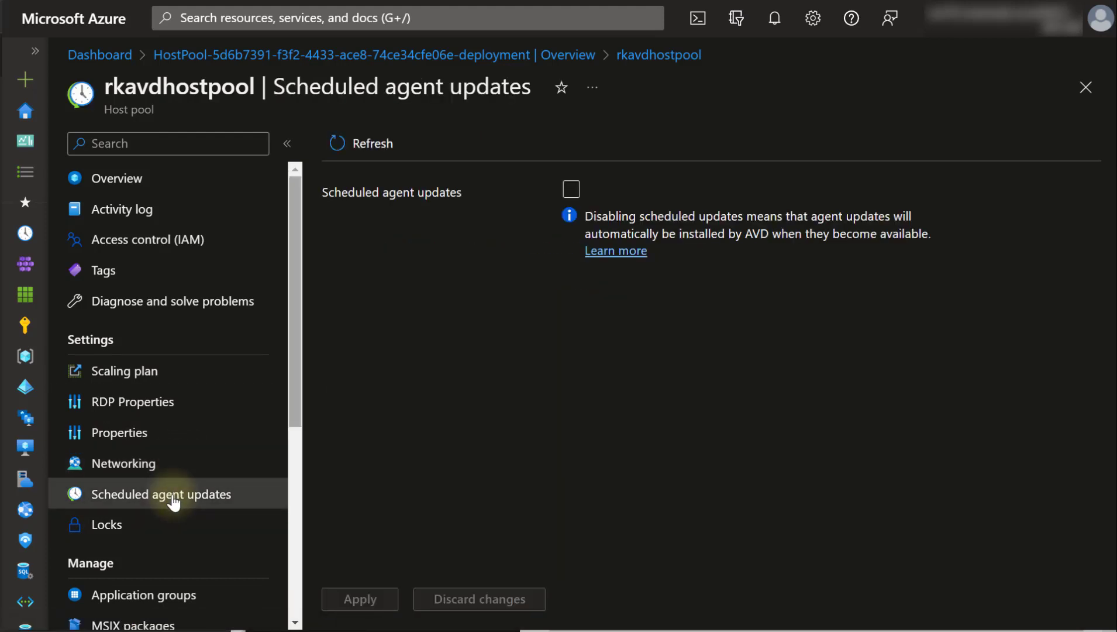
scroll(158, 462, down, 4)
click(115, 326)
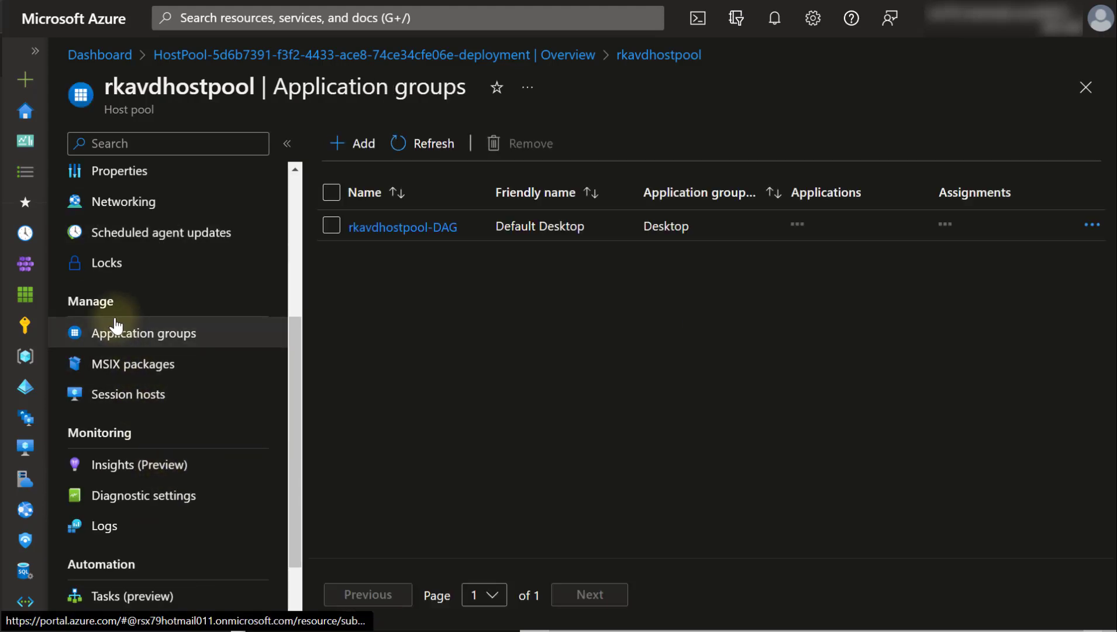
click(170, 373)
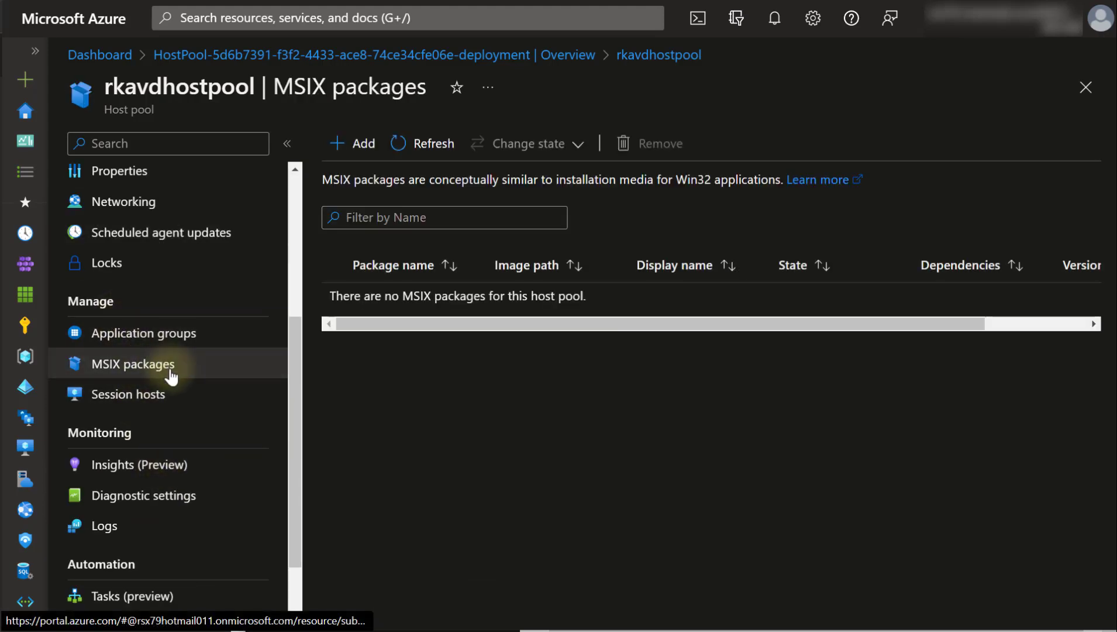
click(155, 392)
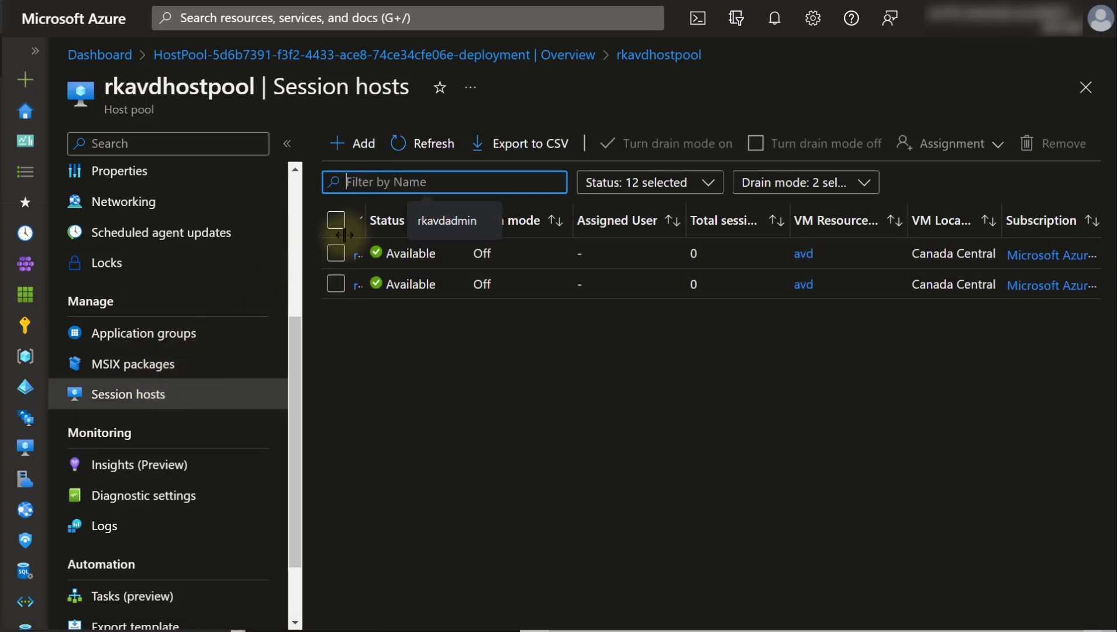
- Resize the session hosts table's Status column and collapse the resource menu to widen the table
double_click(467, 208)
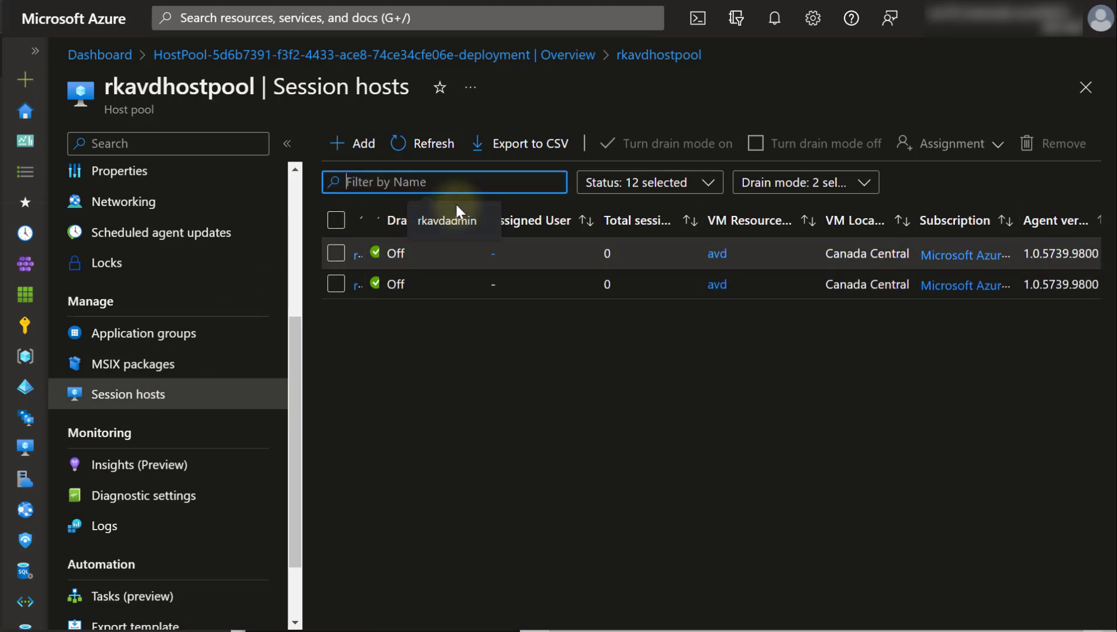
drag(384, 222, 452, 222)
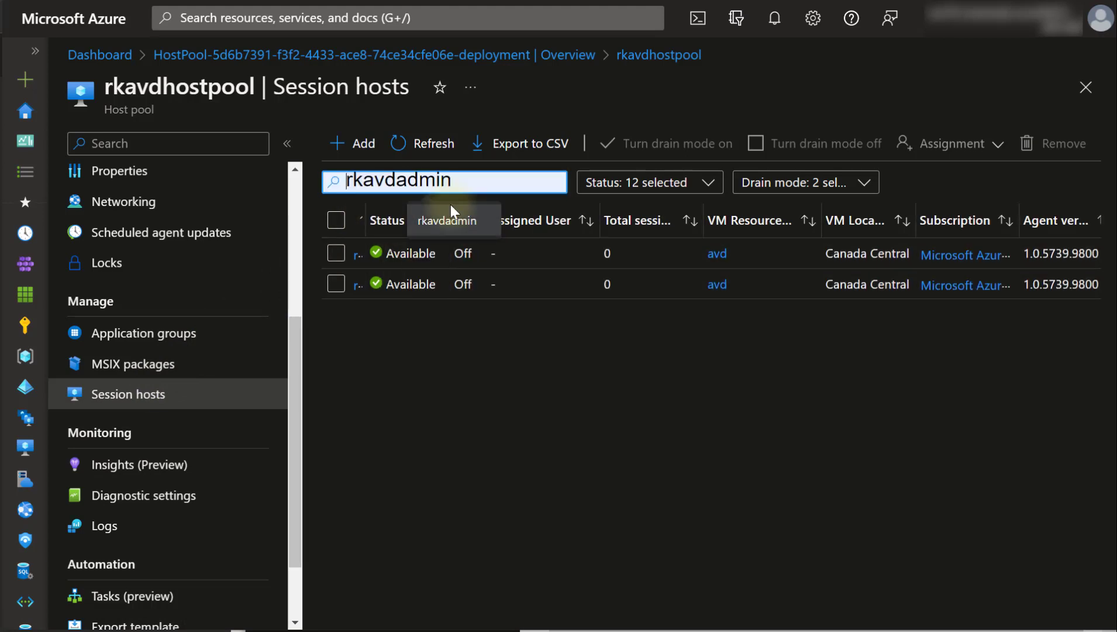
drag(366, 217, 399, 218)
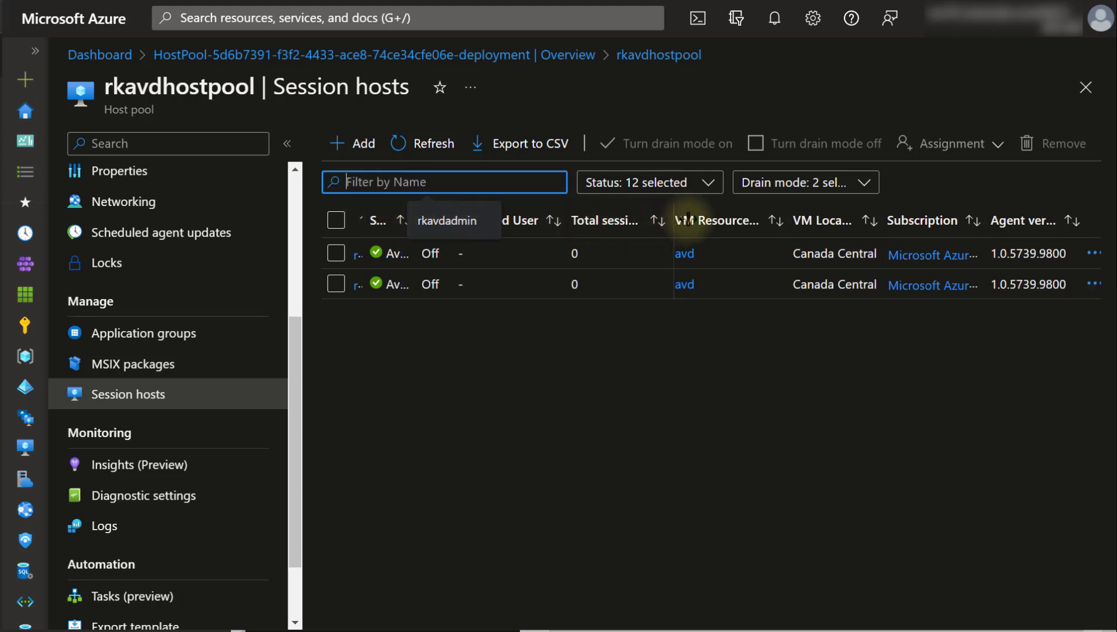
click(287, 142)
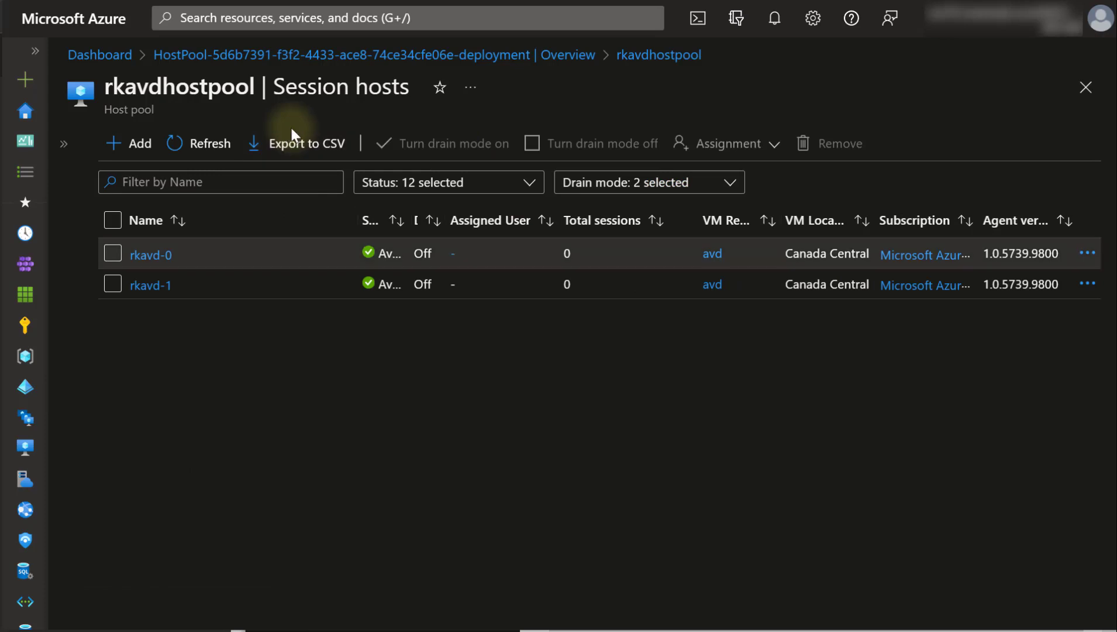
- Review rkavd-0's health checks, then return to rkavdhostpool's session hosts list
click(139, 256)
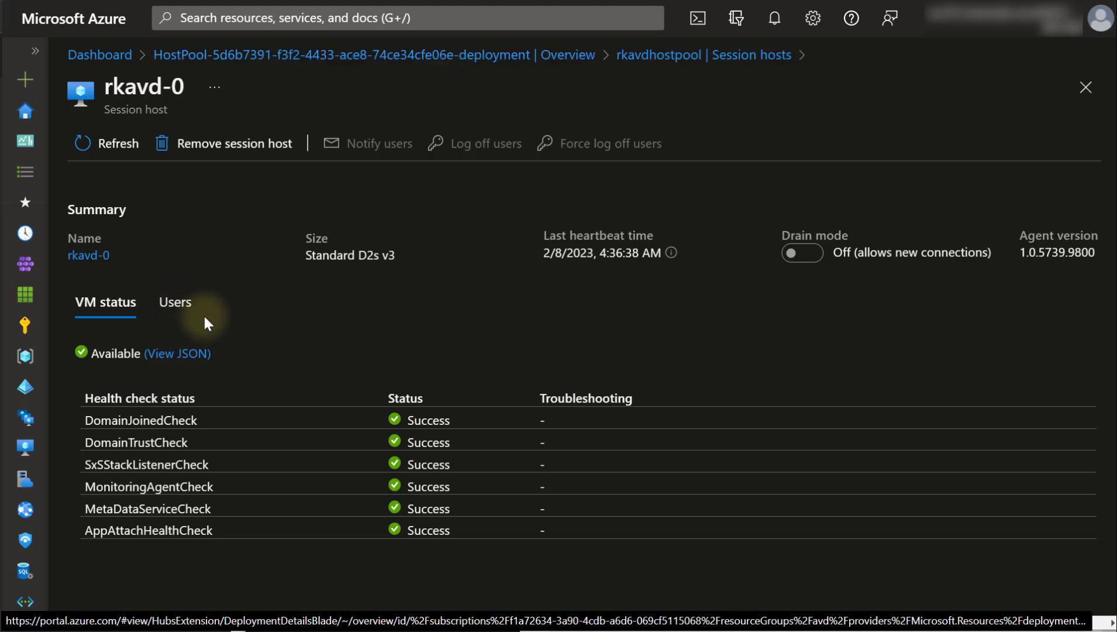
click(622, 56)
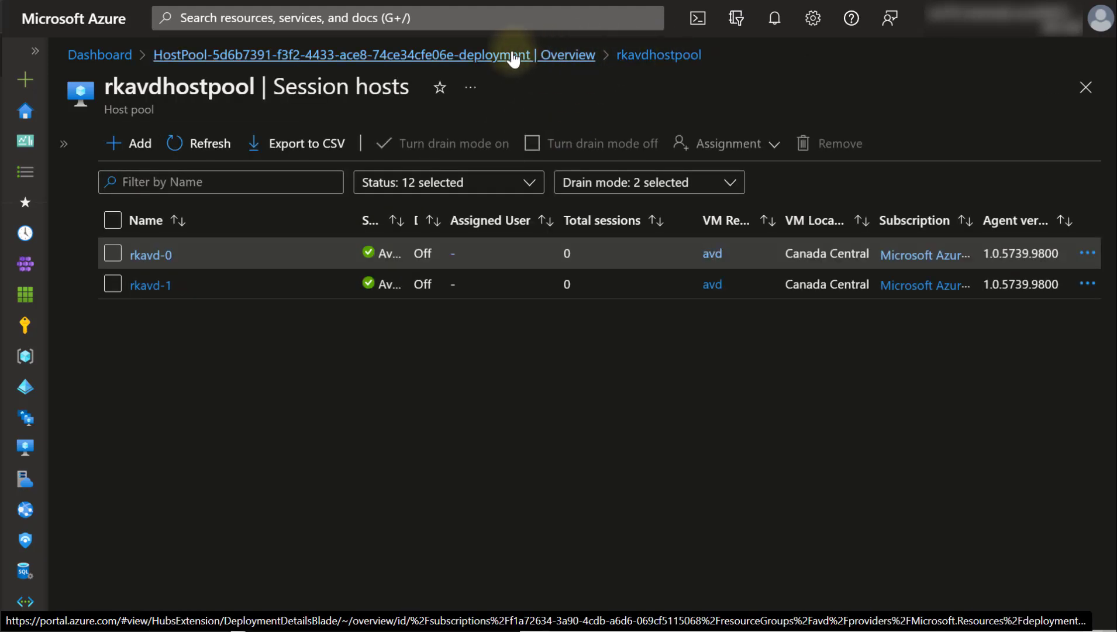
click(511, 54)
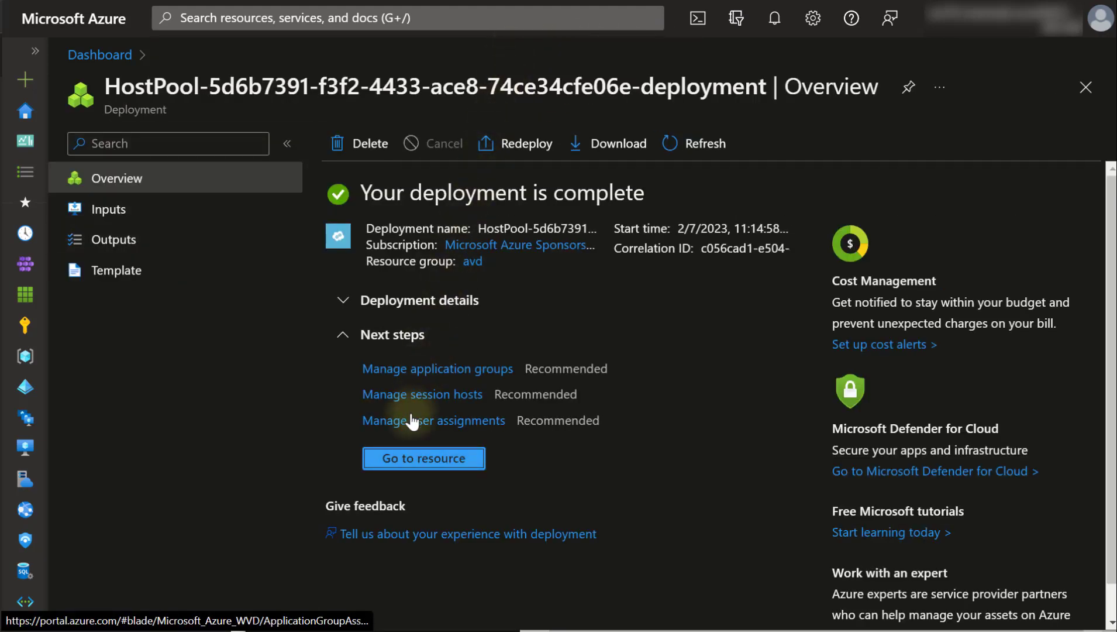
click(404, 458)
scroll(221, 450, down, 5)
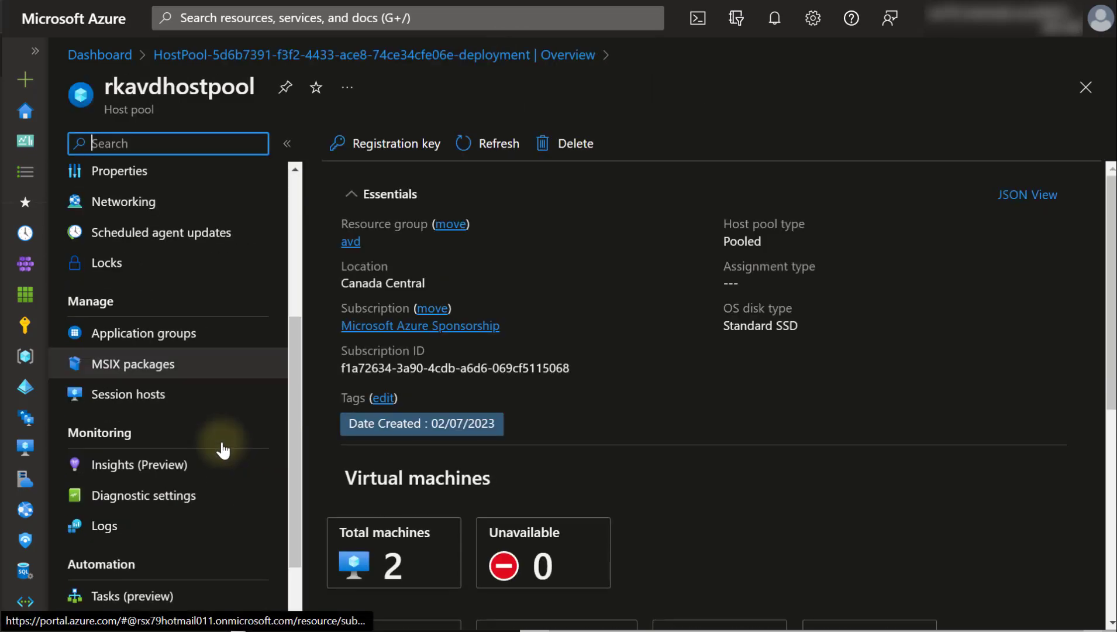
click(129, 304)
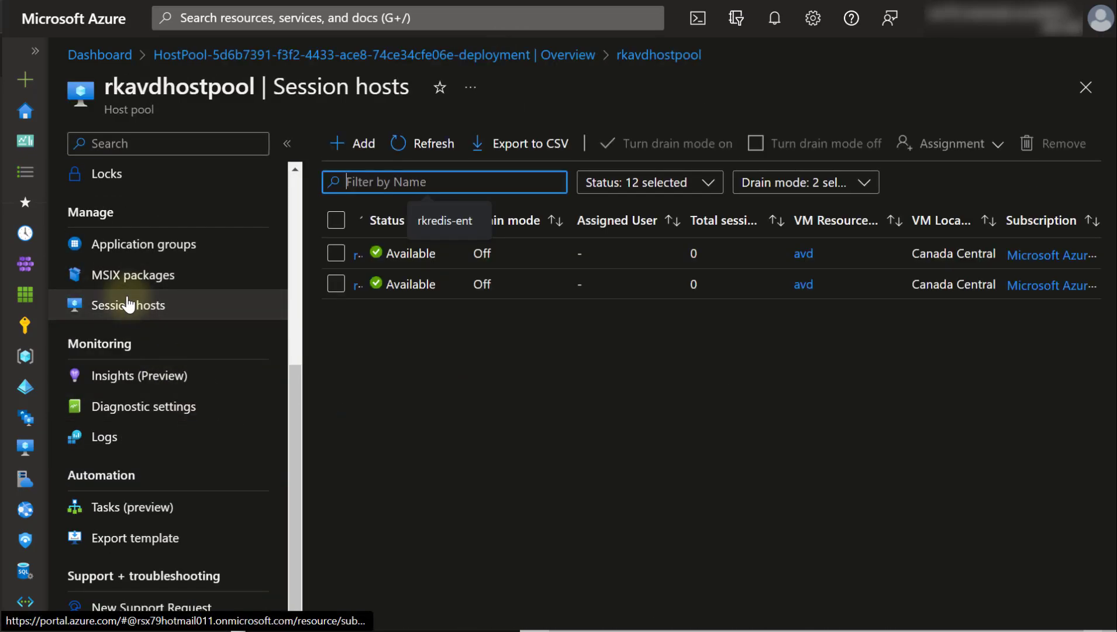
- Open rkavdhostpool's Insights (Preview), which warns that diagnostic settings aren't configured
click(125, 378)
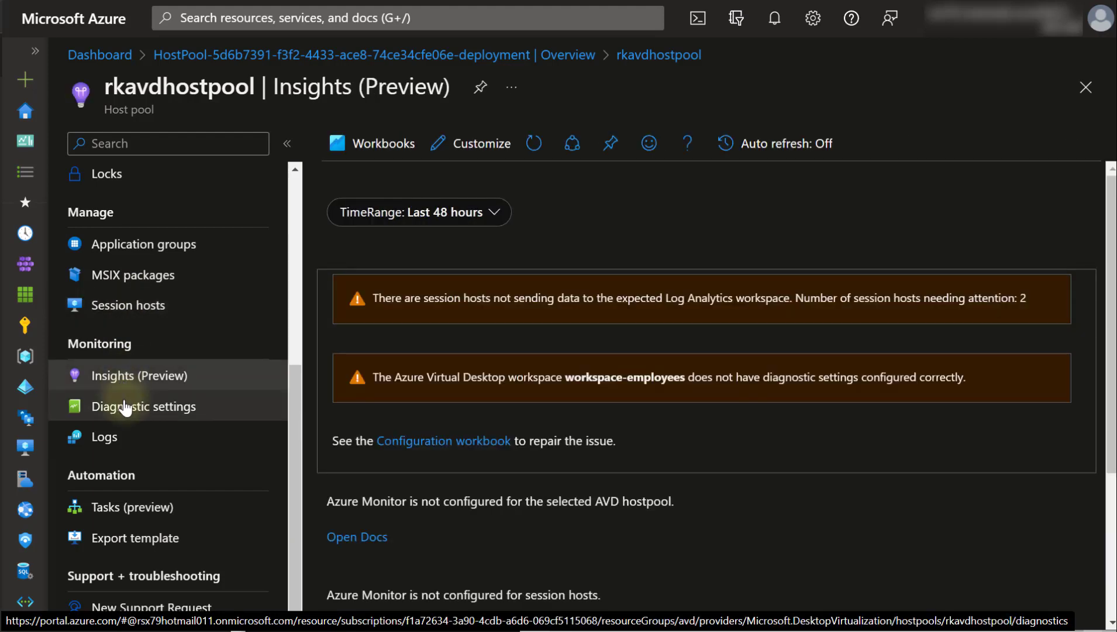
scroll(123, 408, up, 5)
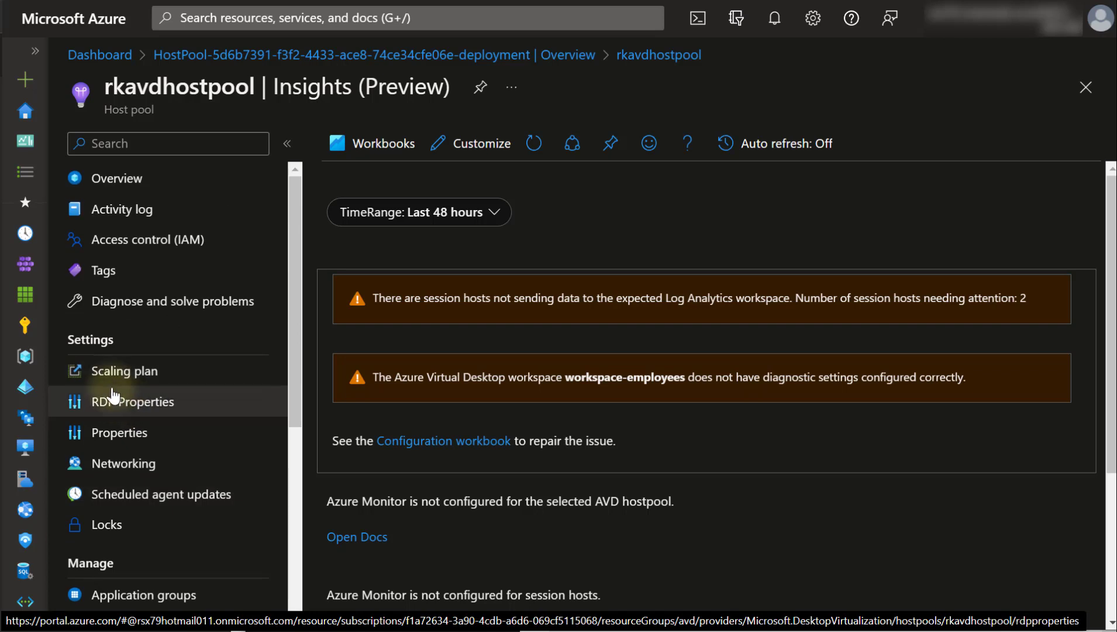
click(113, 395)
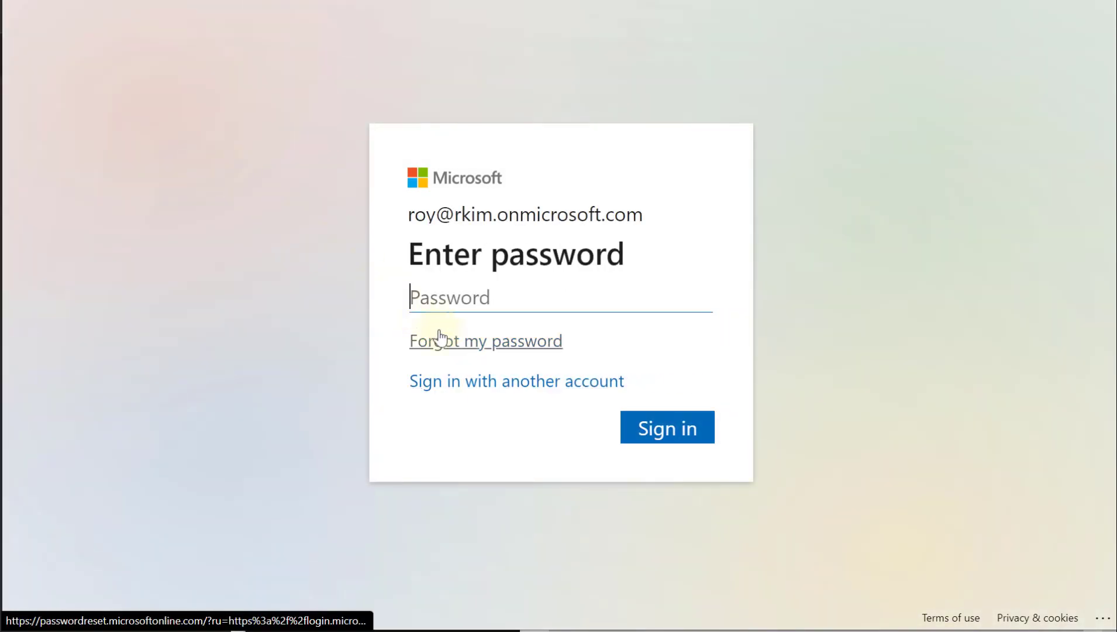
- Switch to the already connected work account and open rkavdhostpool's Access control (IAM)
click(501, 383)
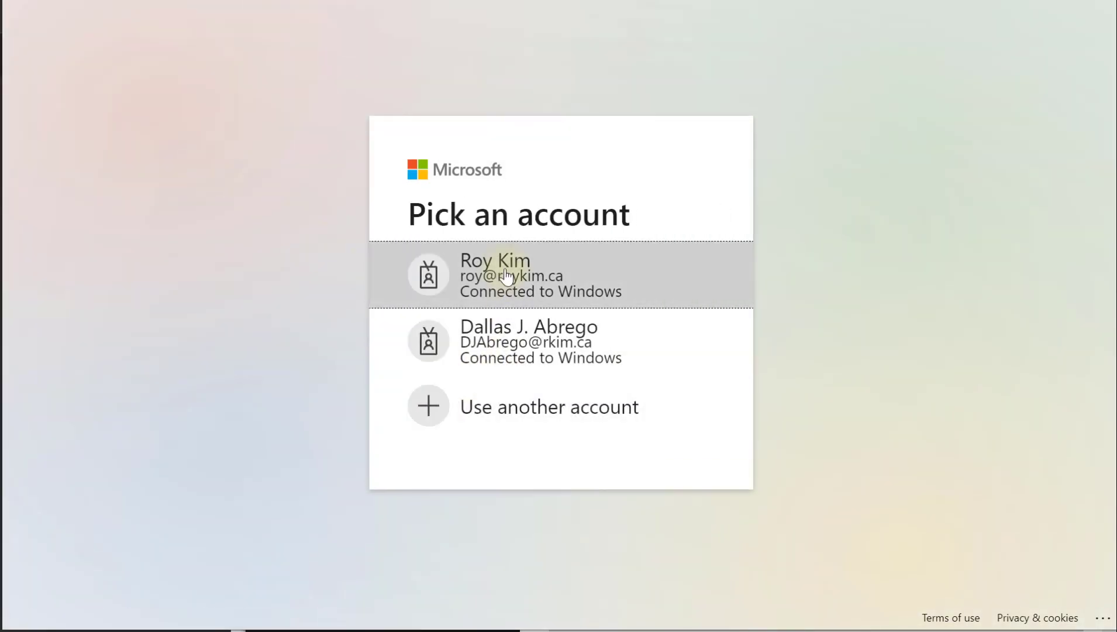
click(507, 276)
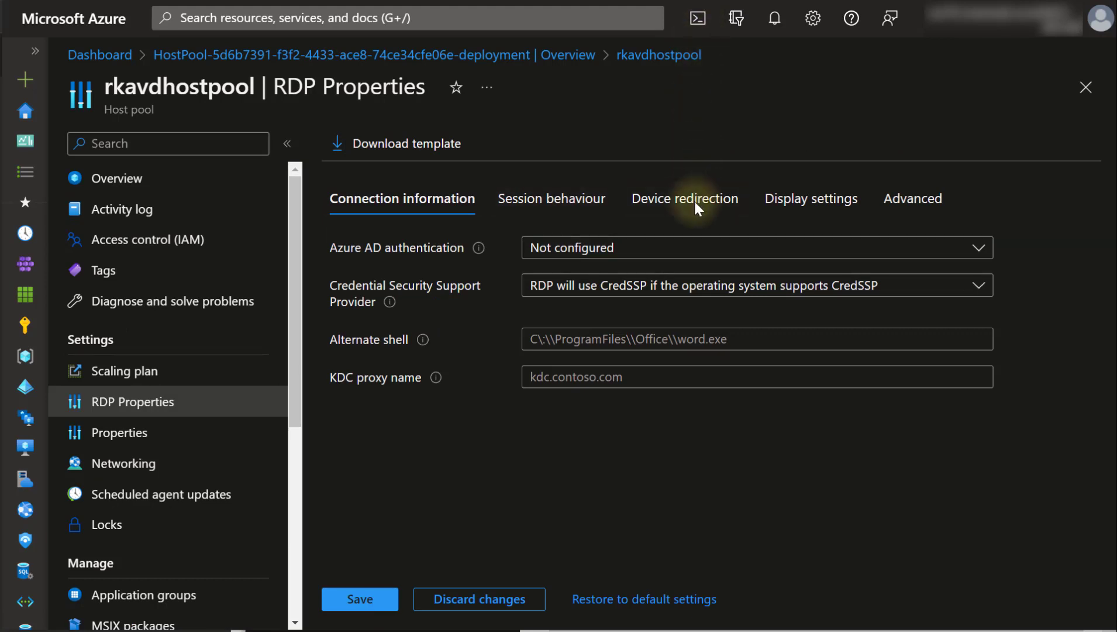
click(150, 249)
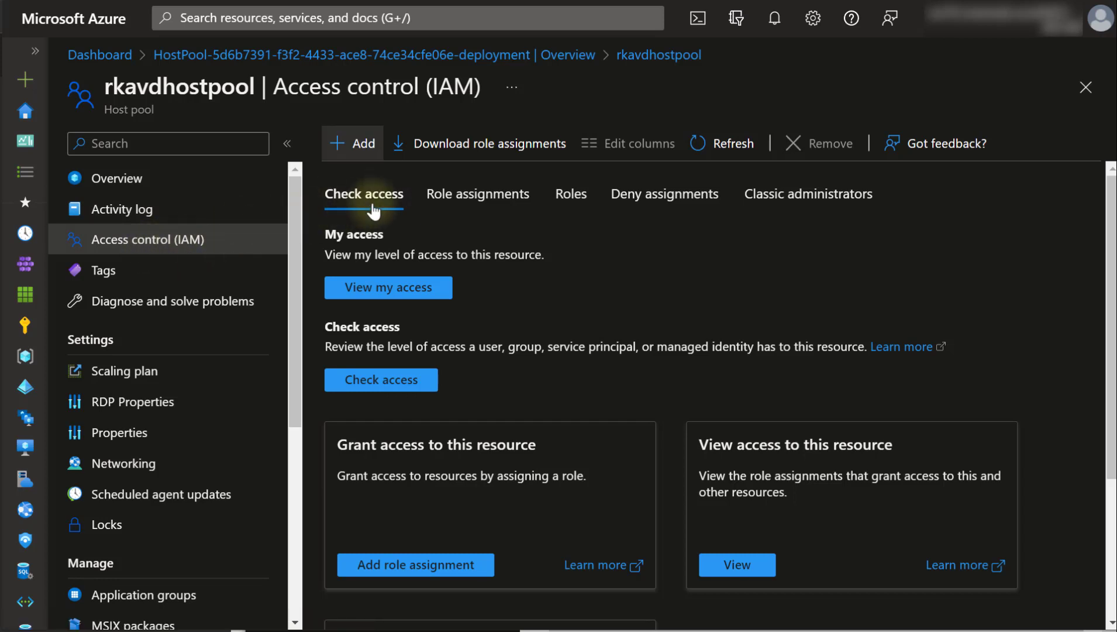
- Start a role assignment on rkavdhostpool and search roles for 'Virtual Ma'
click(474, 195)
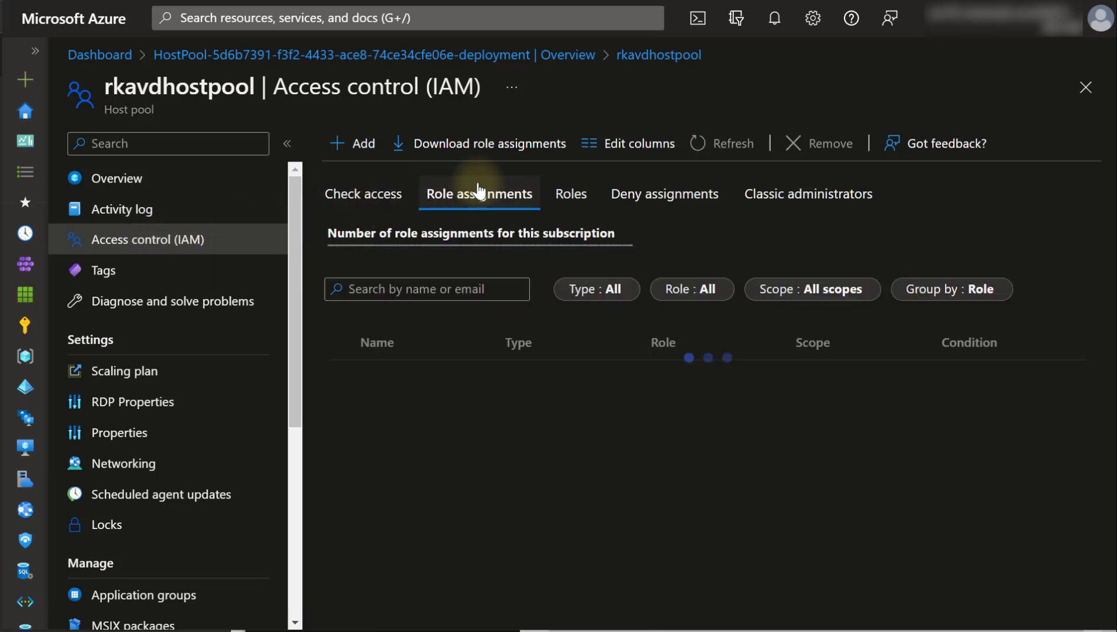
click(371, 151)
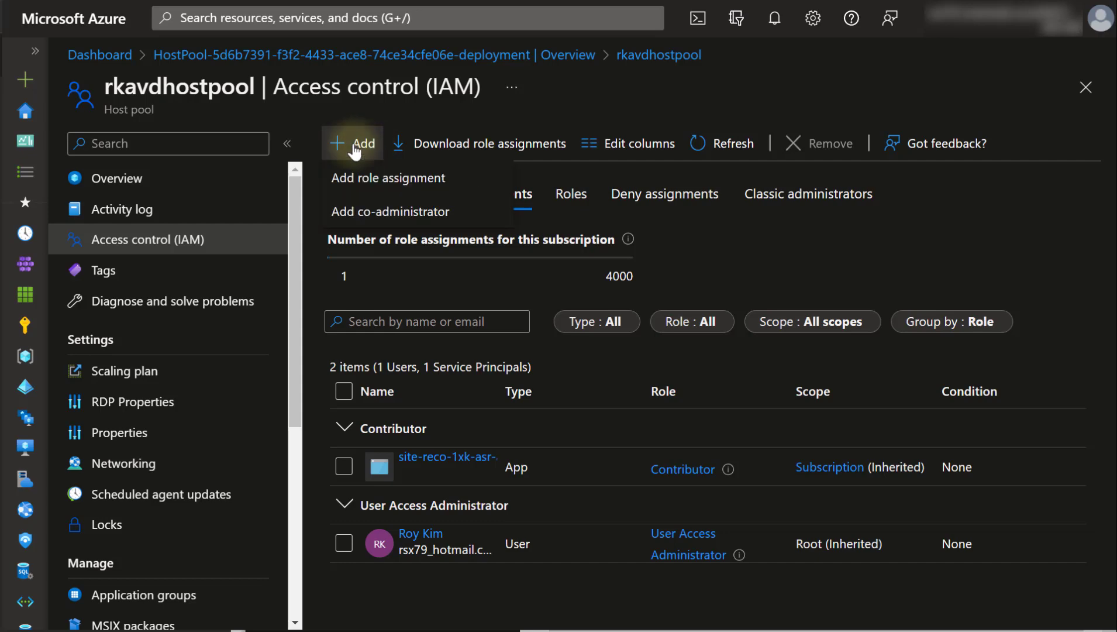
click(384, 178)
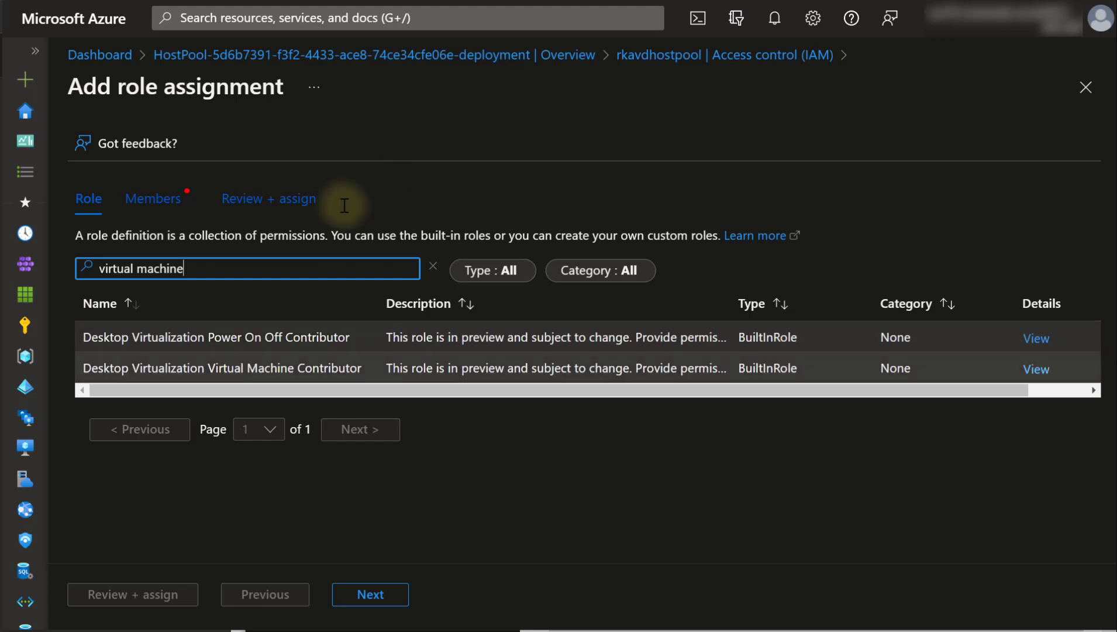
drag(194, 270, 74, 233)
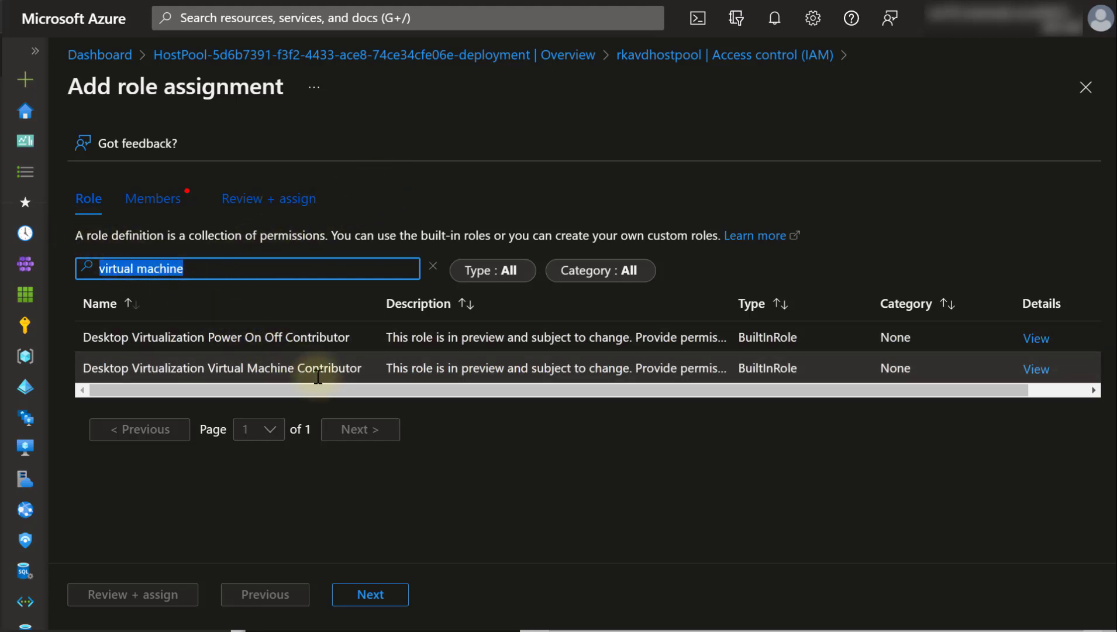
text(Virtual)
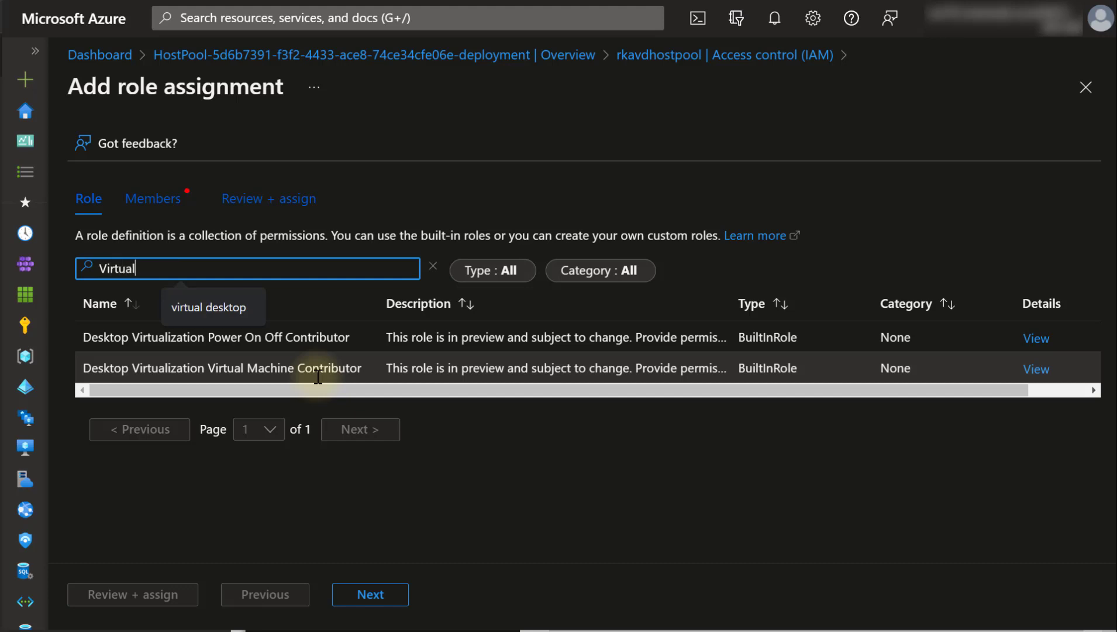
text( Machine)
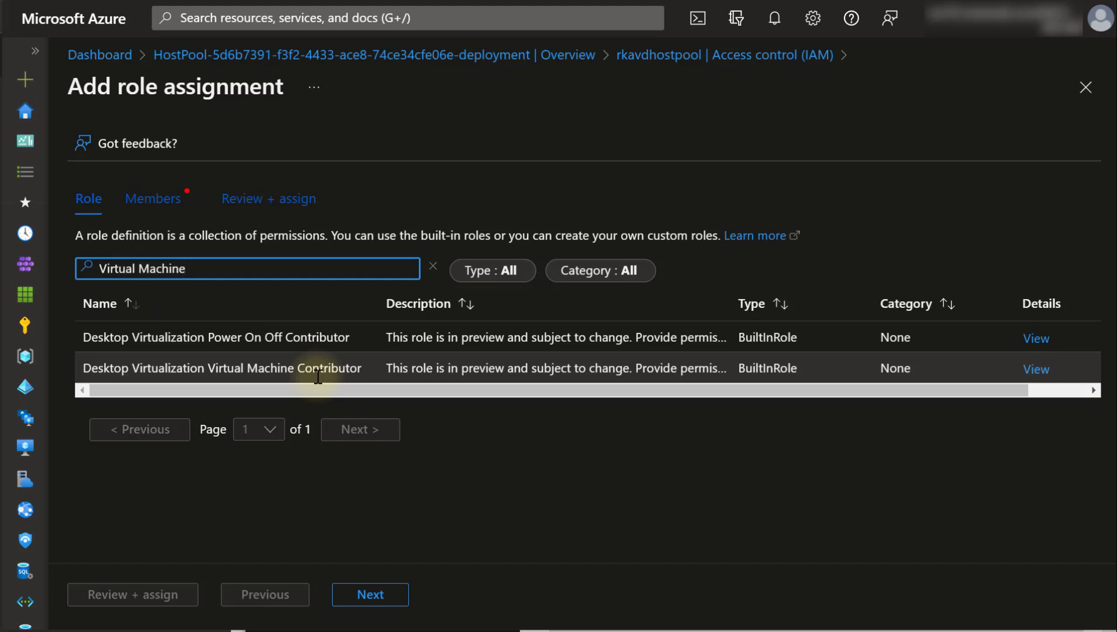
drag(436, 380, 609, 383)
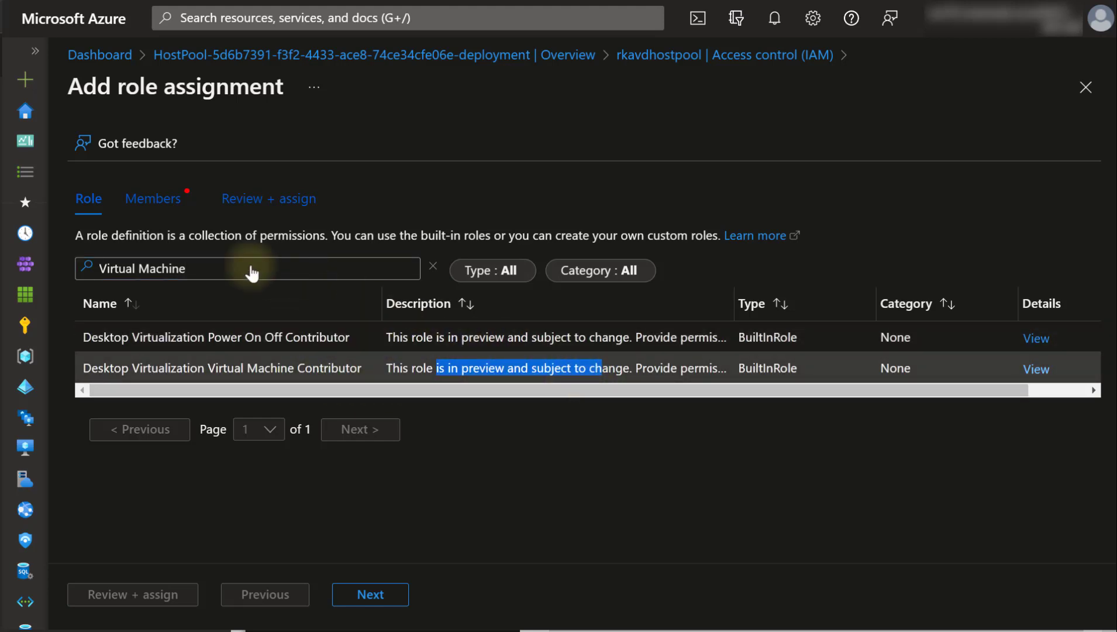
- Look at the Members tab, return to Role, and exit the wizard to the rkavdhostpool overview
click(88, 215)
click(151, 196)
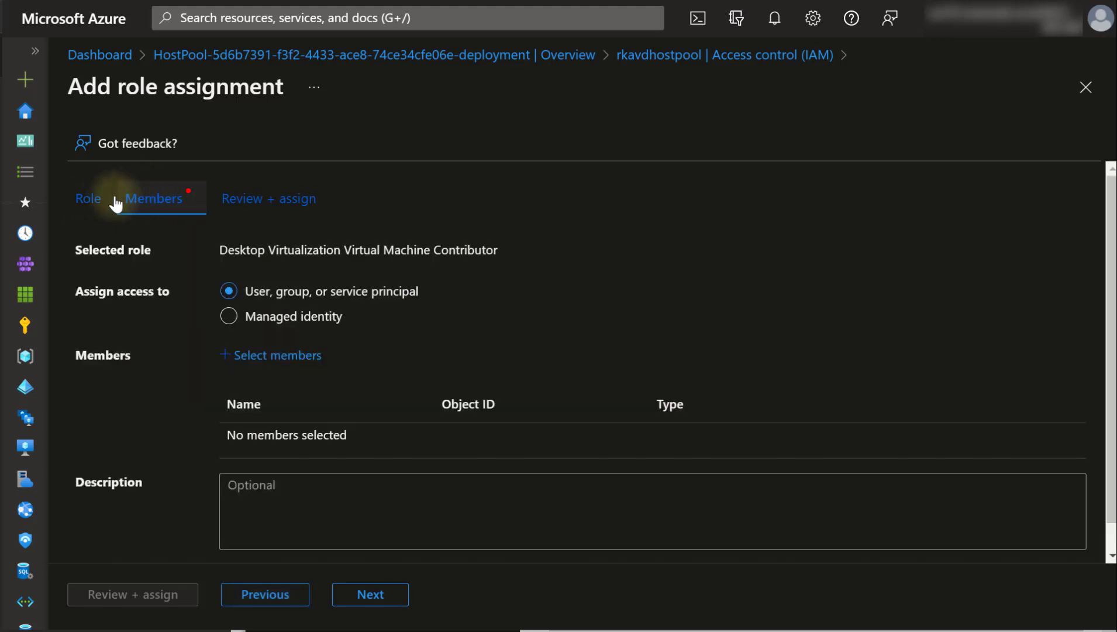
click(103, 206)
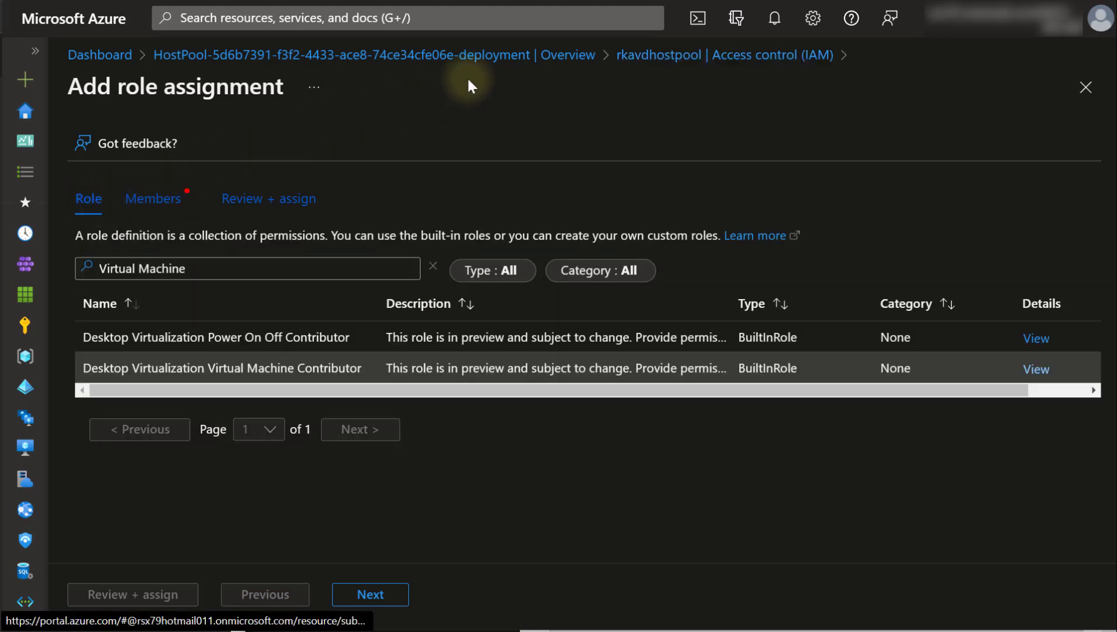
click(540, 62)
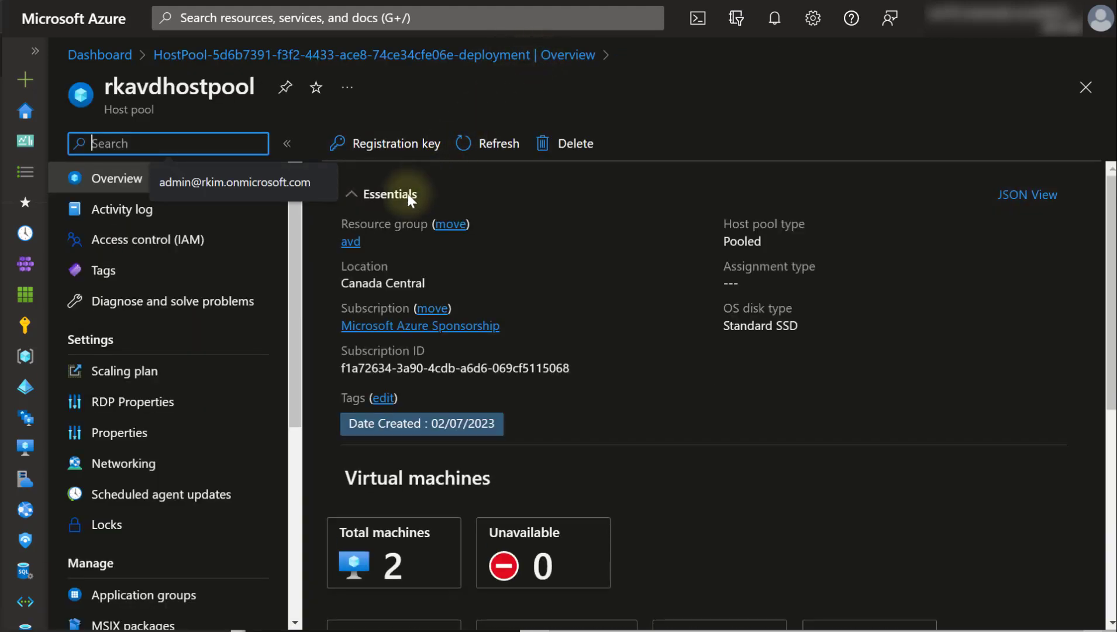
- Start a new role assignment from the avd resource group's Access control (IAM)
click(358, 246)
click(146, 240)
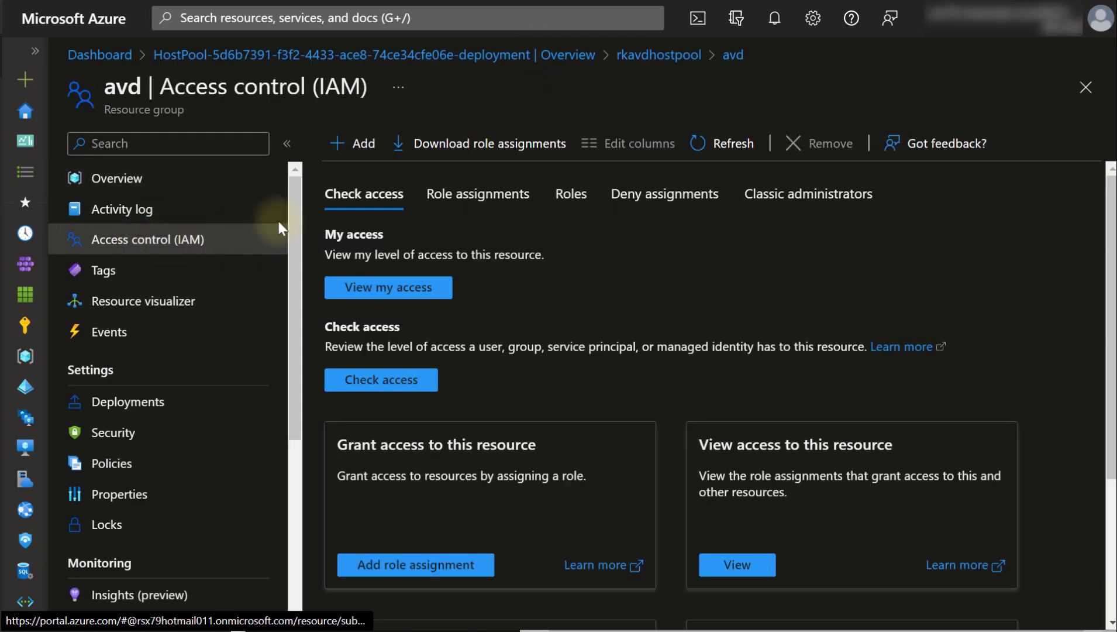
click(506, 198)
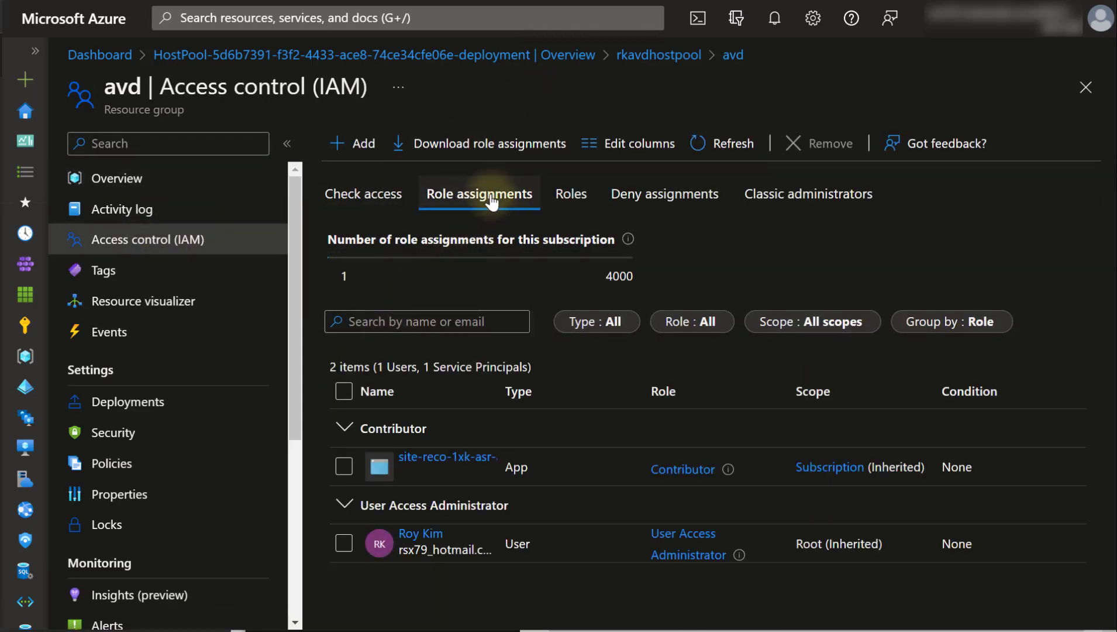
click(356, 143)
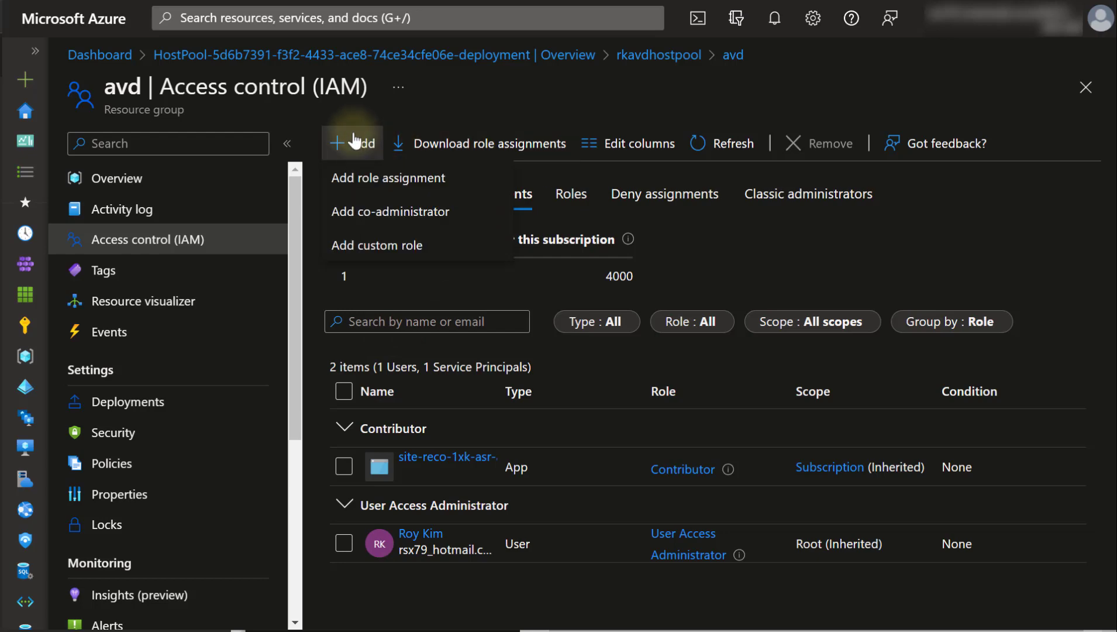
click(360, 181)
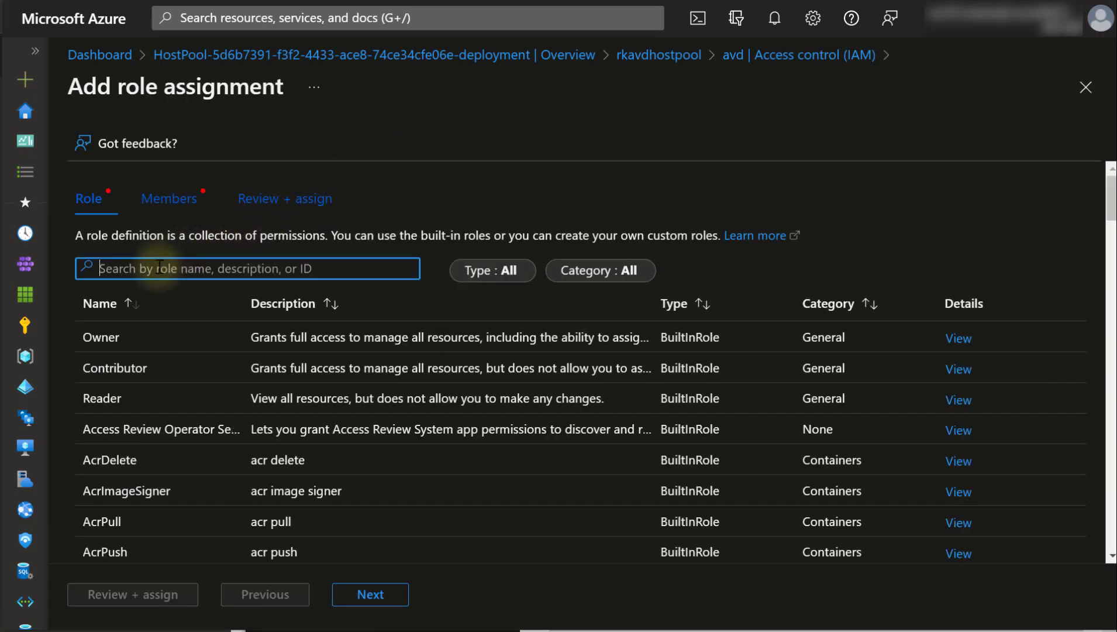
- Search roles for 'virtu' and choose Virtual Machine Local User Login
text(virtual machine)
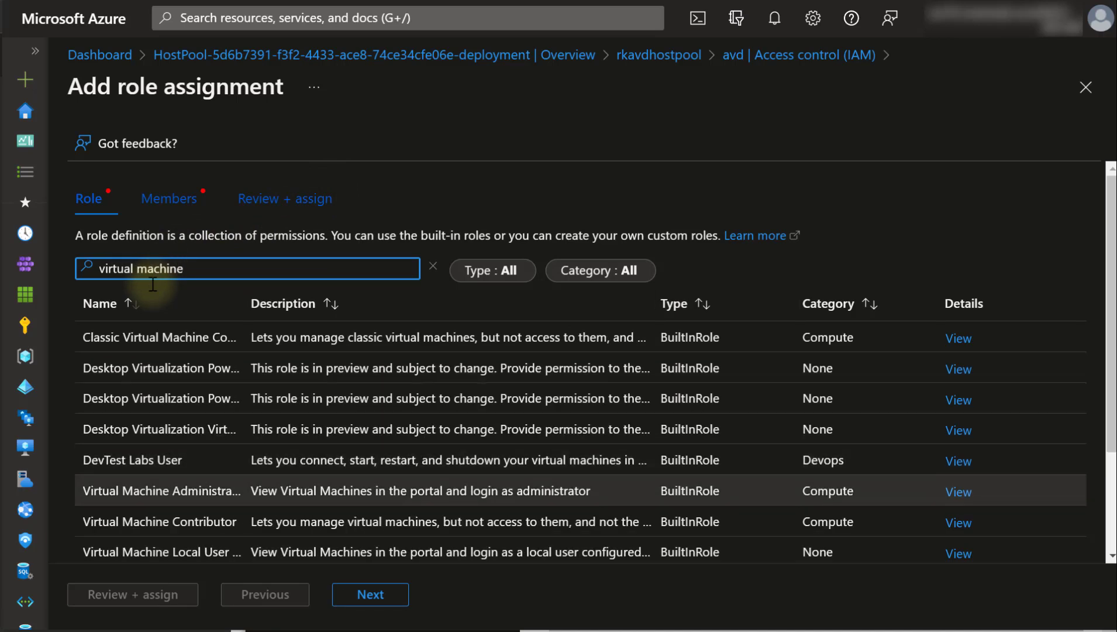
scroll(163, 403, down, 3)
click(165, 408)
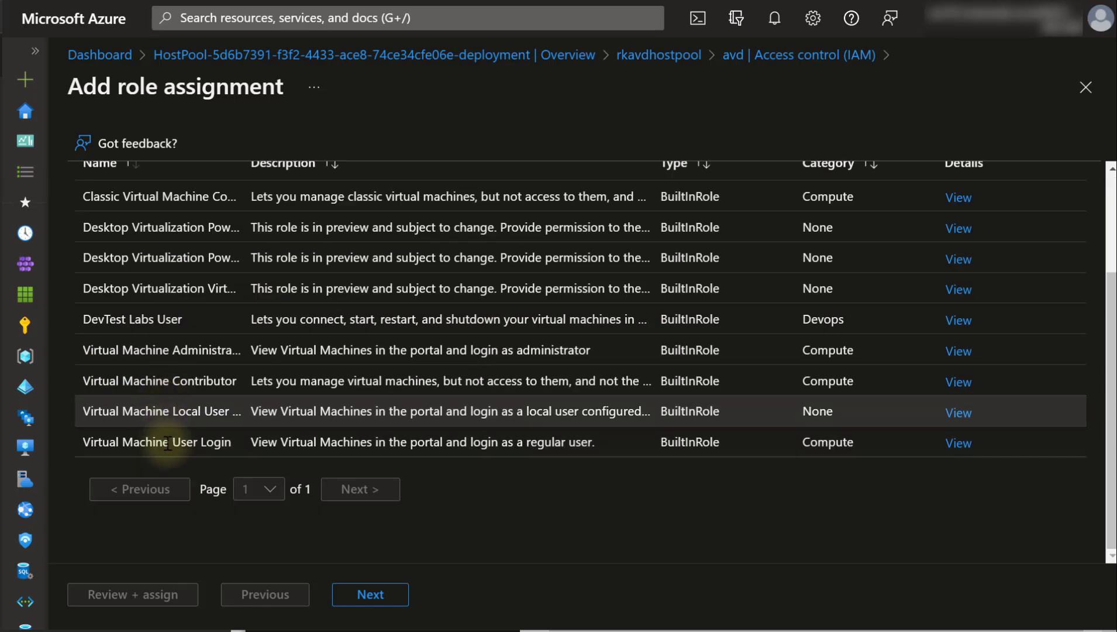
shift+click(168, 445)
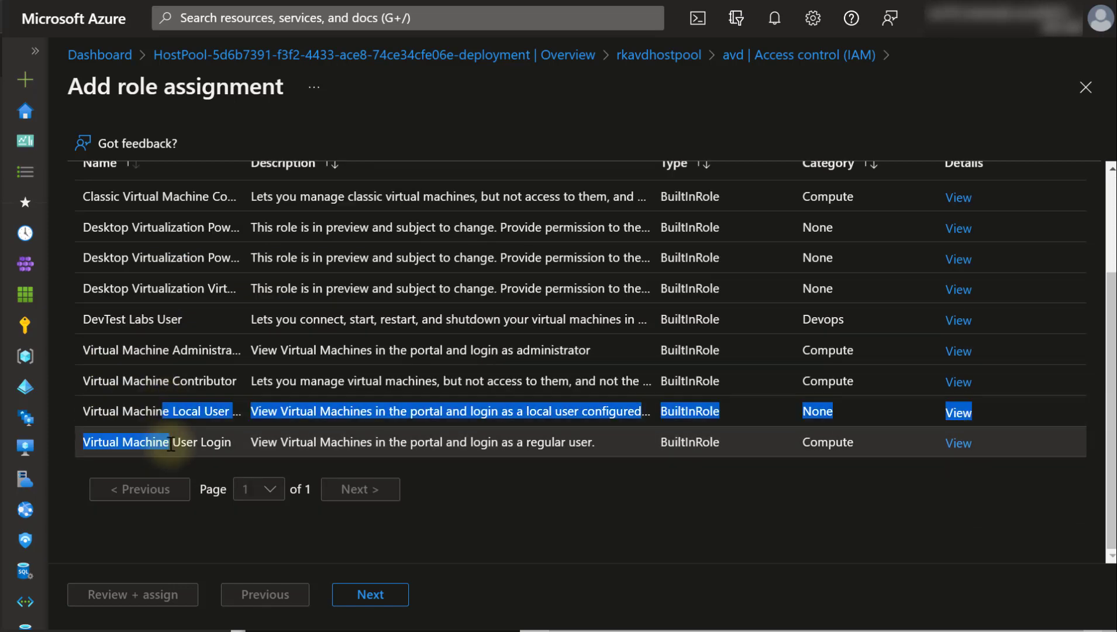
click(204, 422)
click(369, 595)
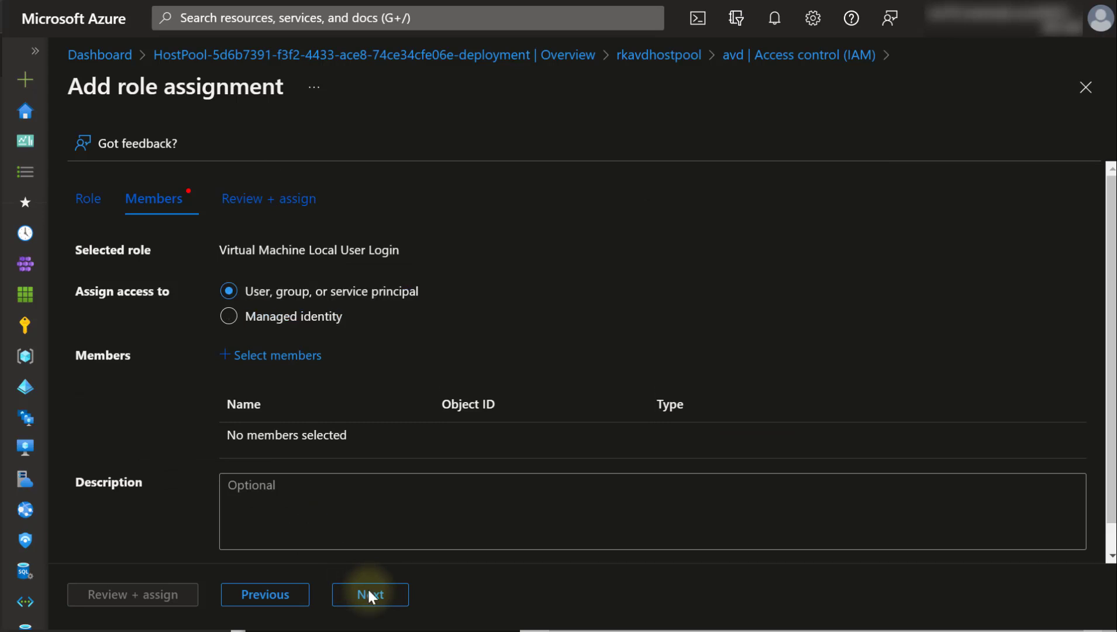
- Add the Azure Virtual Deskop Users group as member and review + assign the role
scroll(368, 591, down, 1)
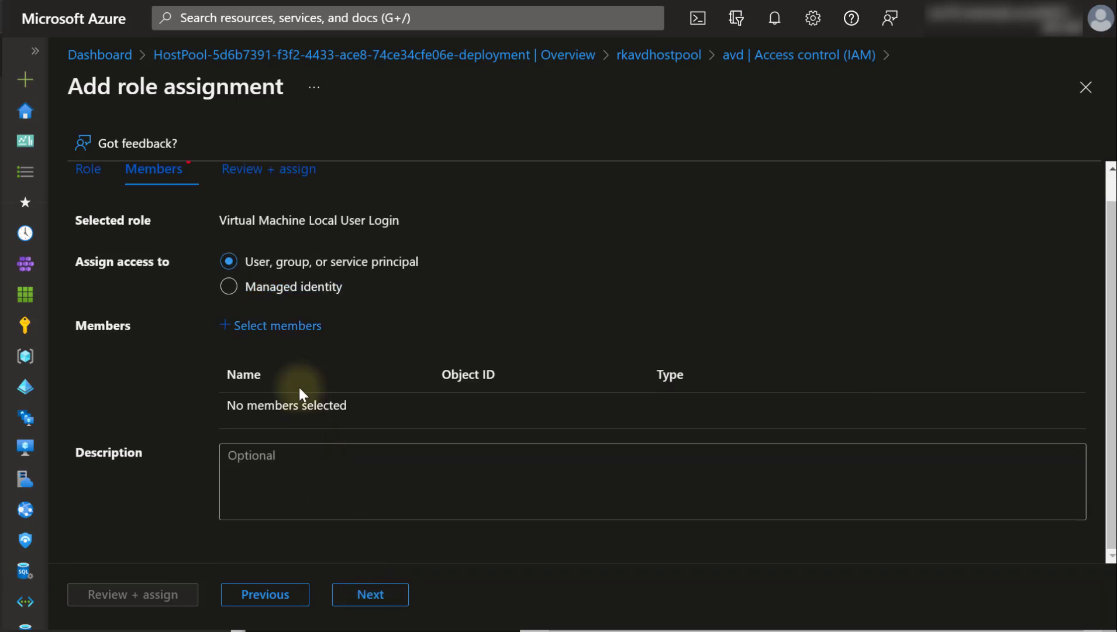
click(278, 328)
text(azure vir)
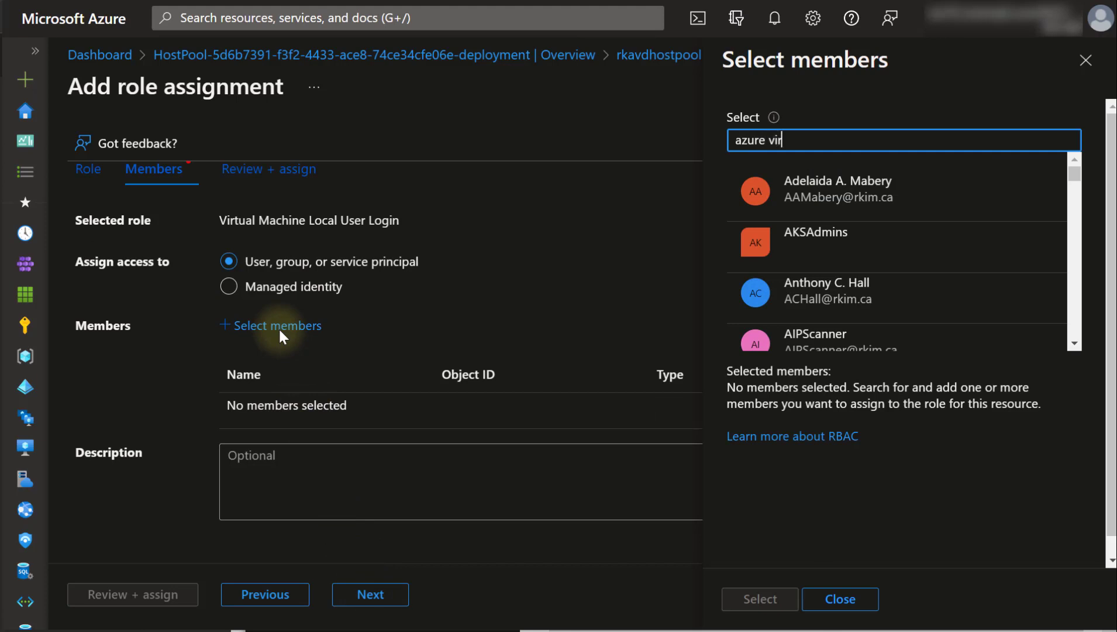
text(tual)
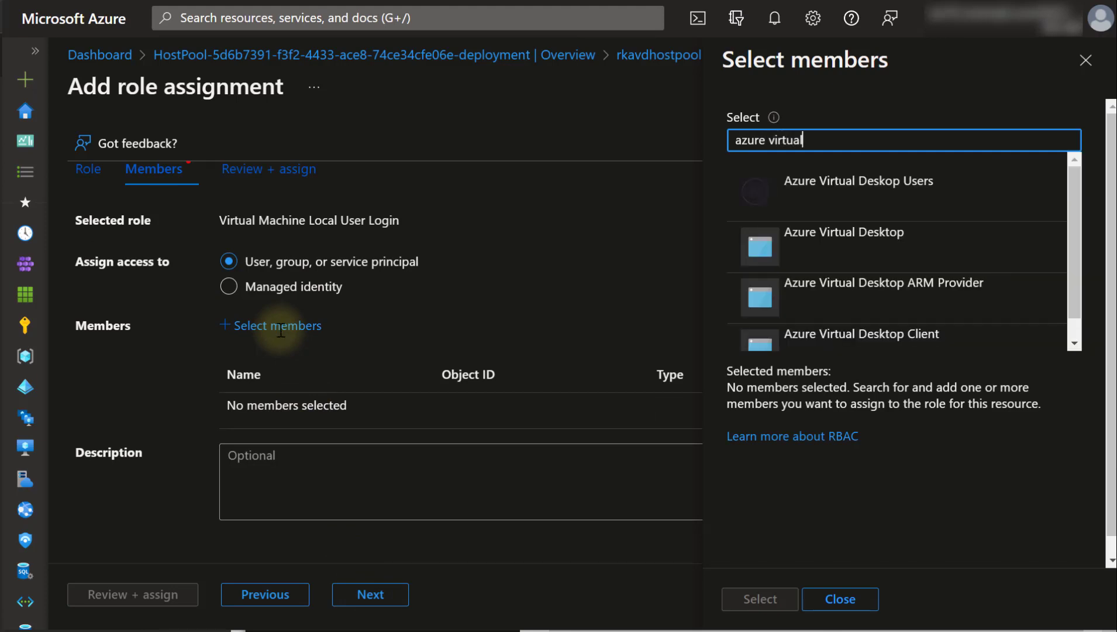
click(849, 182)
click(759, 599)
click(161, 594)
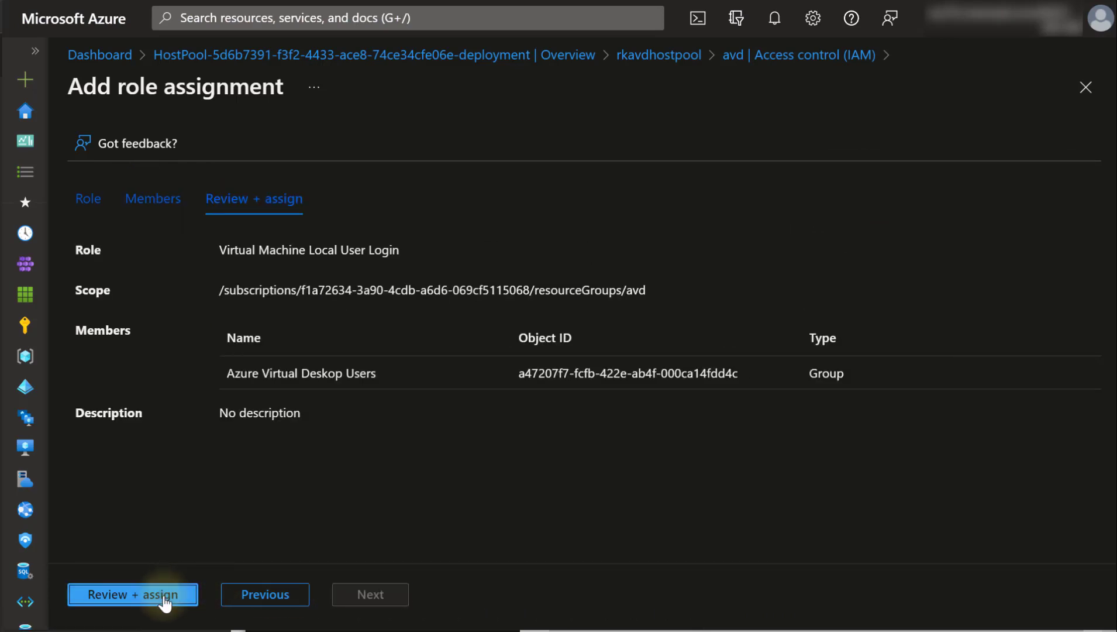
click(164, 598)
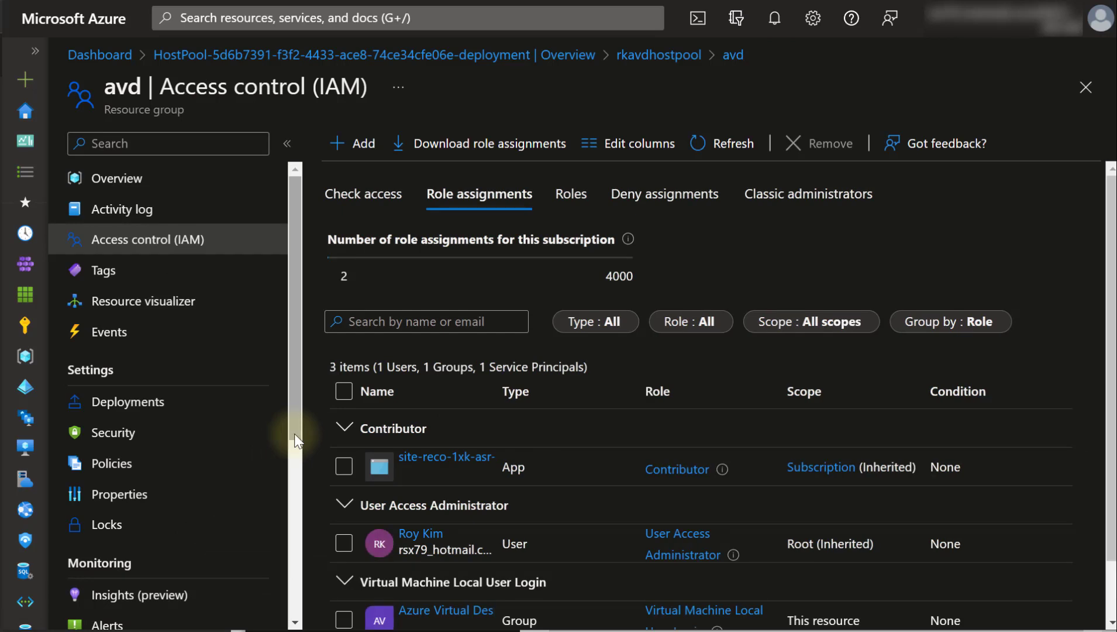
- Start another role assignment on the avd resource group
scroll(295, 436, down, 1)
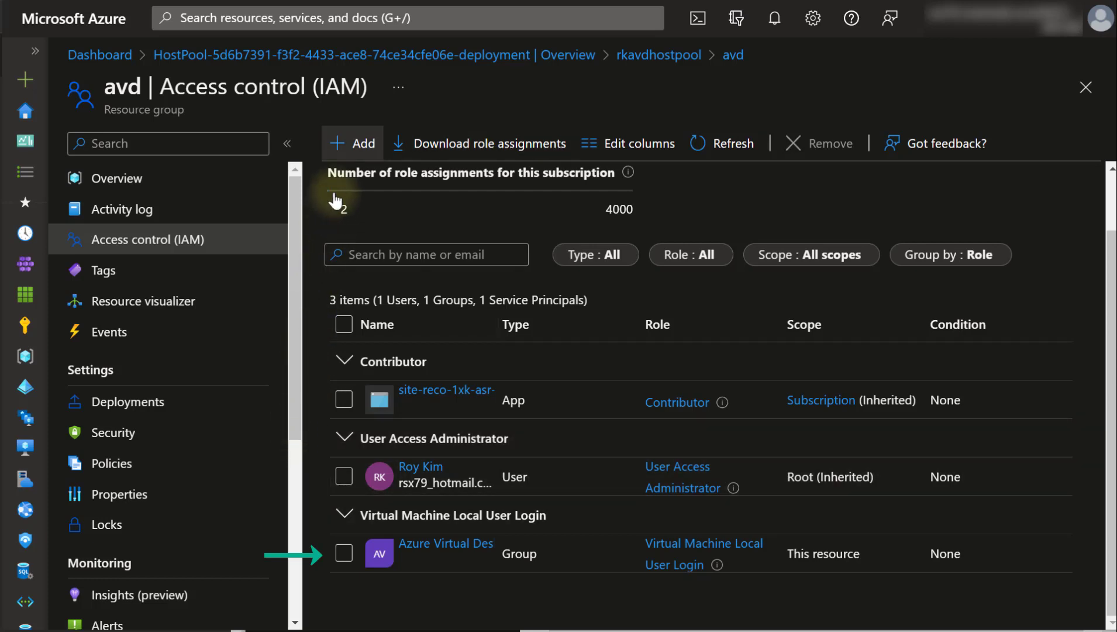
click(344, 154)
click(393, 188)
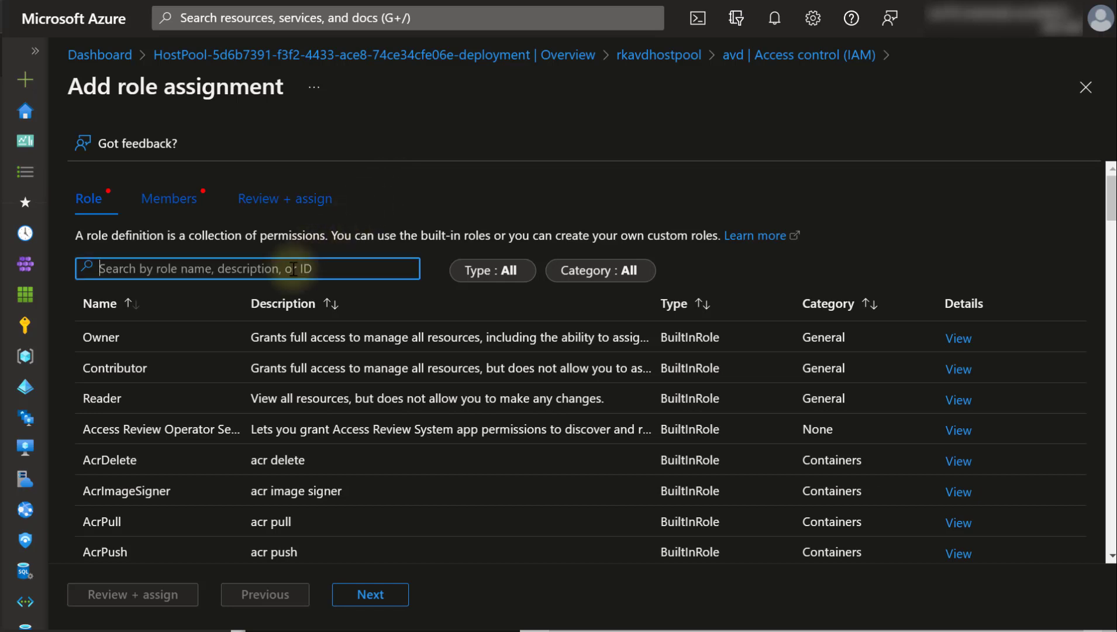
- Assign Virtual Machine User Login to the Azure Virtual Deskop Users group, searching 'virtual' and 'azure'
text(virtual machine)
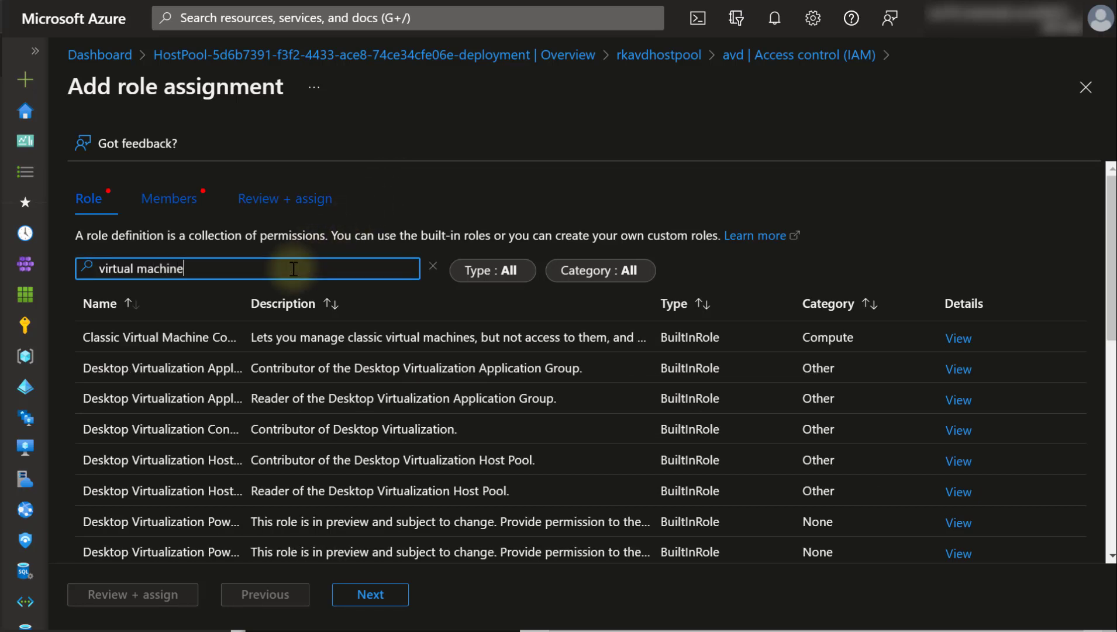
scroll(294, 269, down, 3)
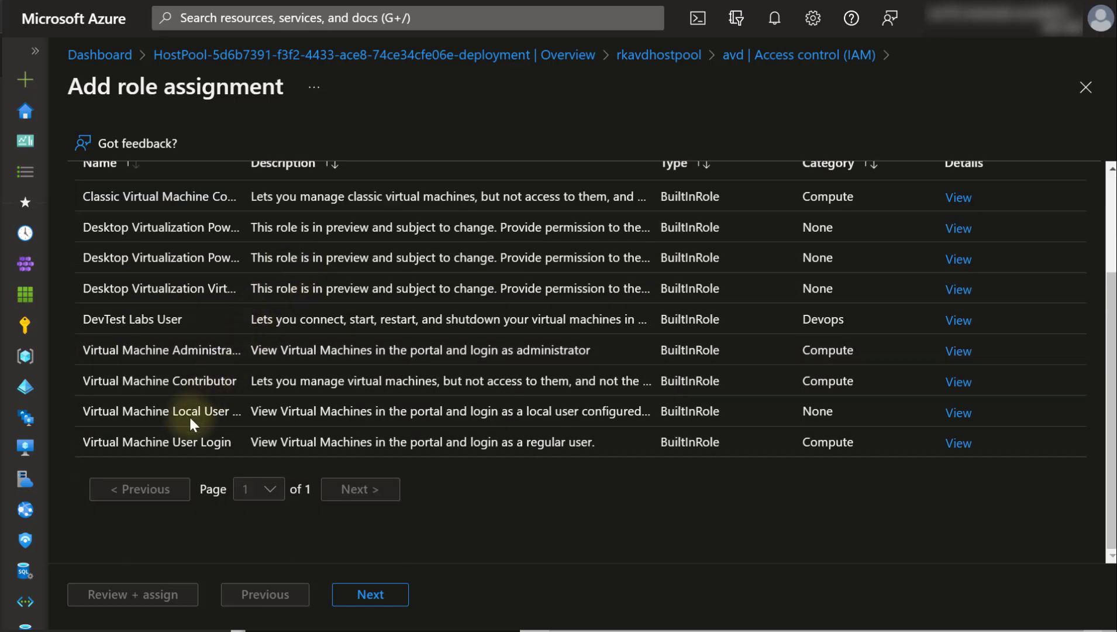
click(370, 594)
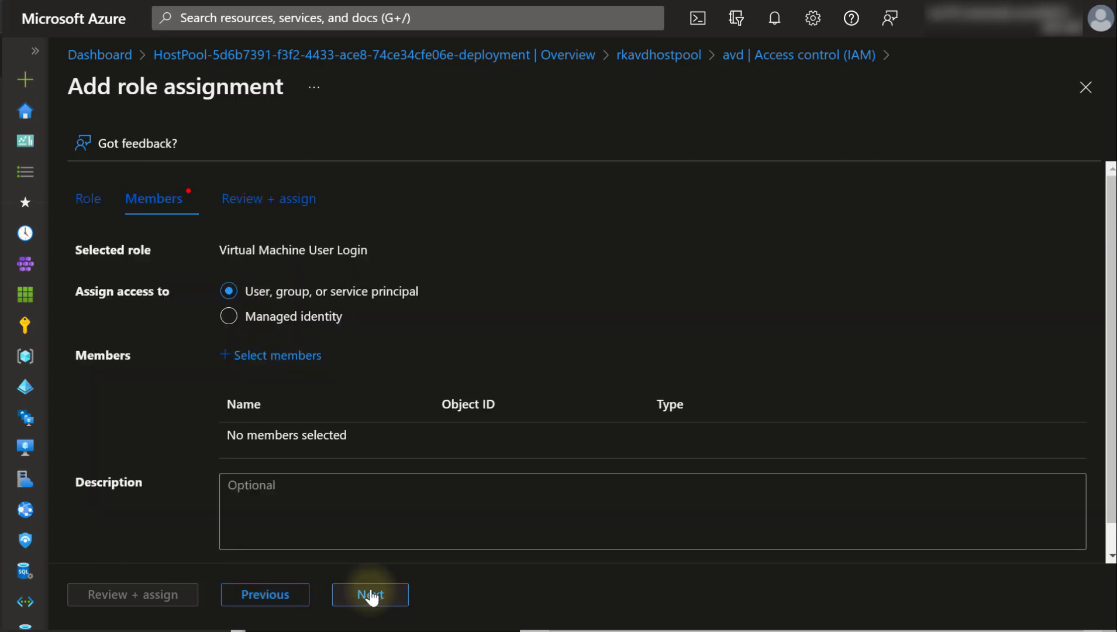
click(277, 355)
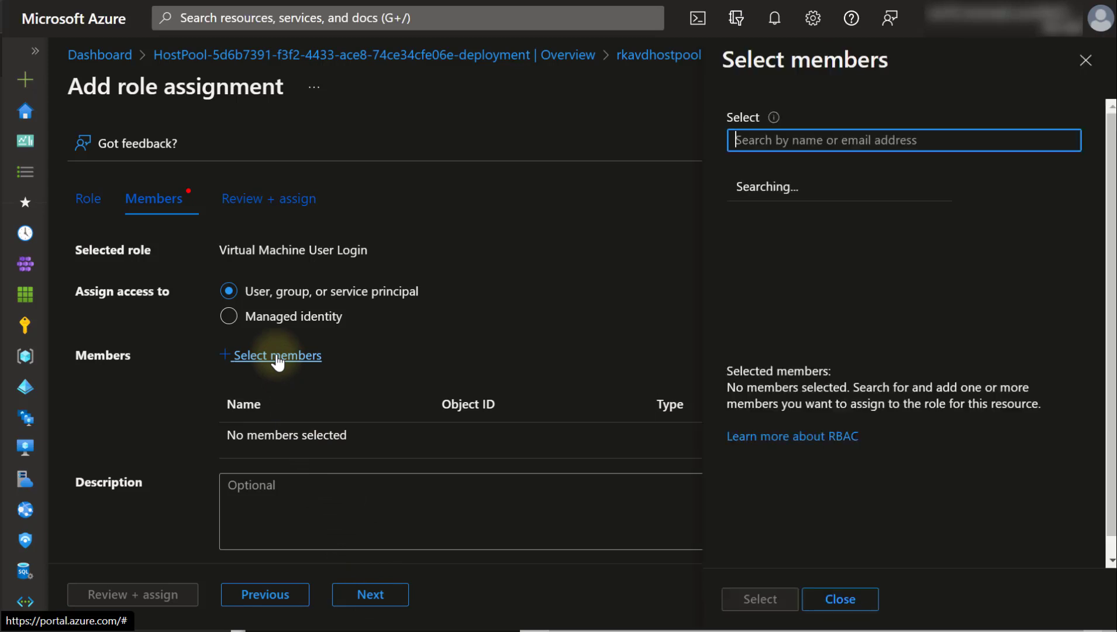
text(azure virtual)
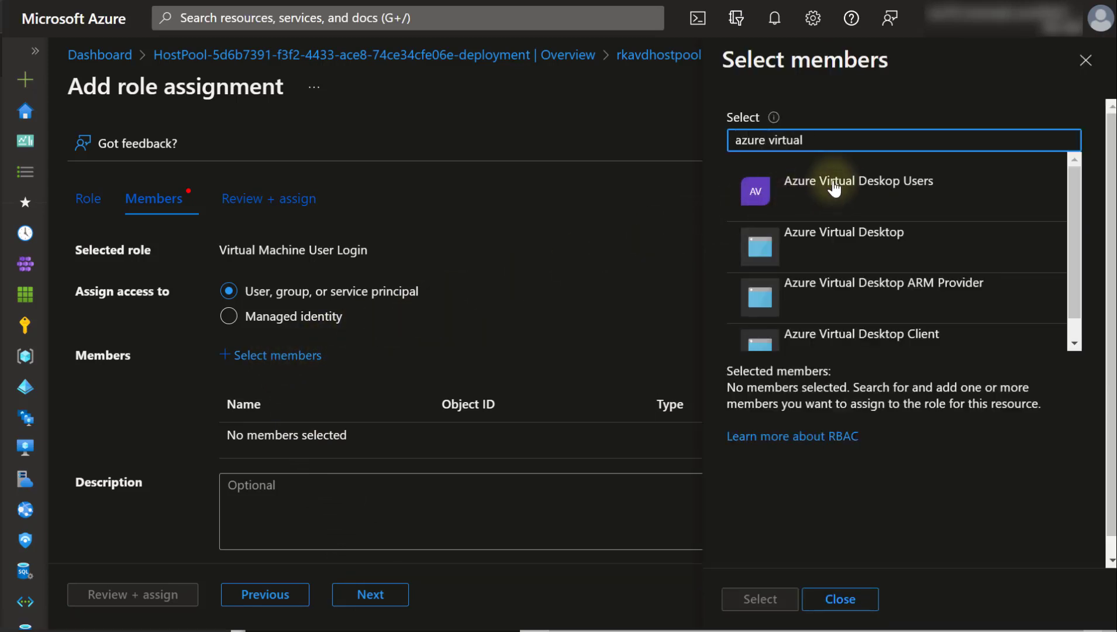
click(831, 183)
click(770, 598)
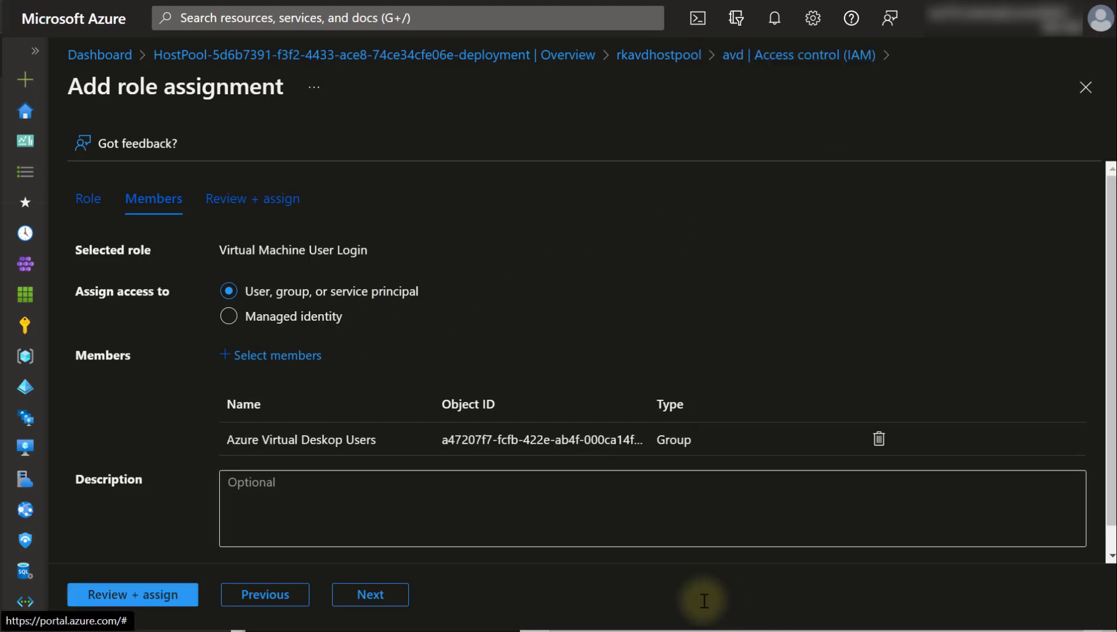
click(166, 596)
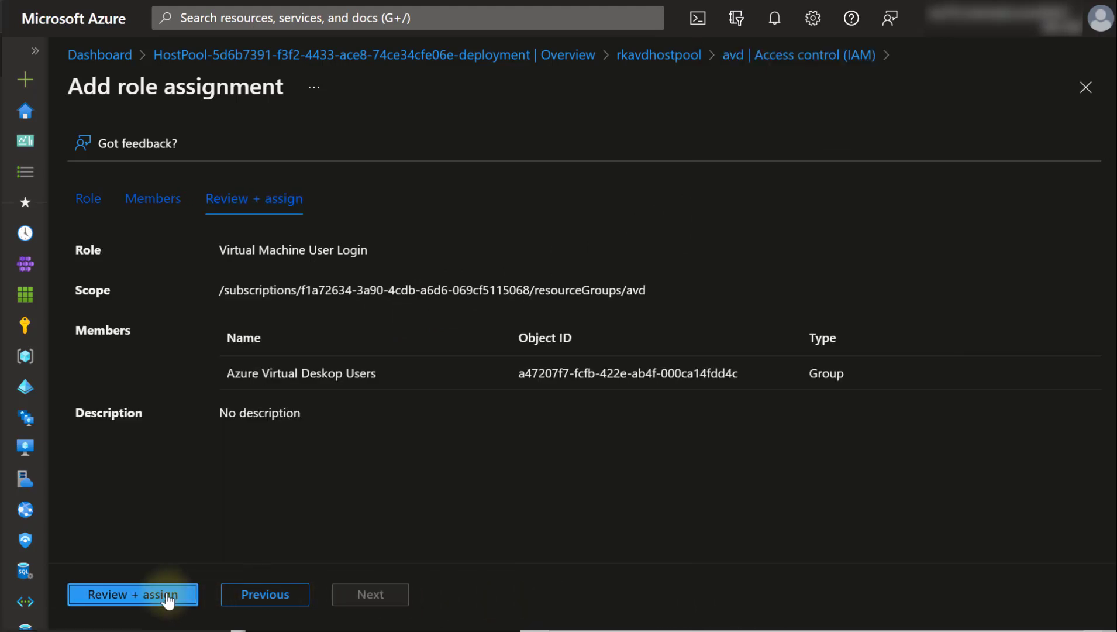
click(163, 595)
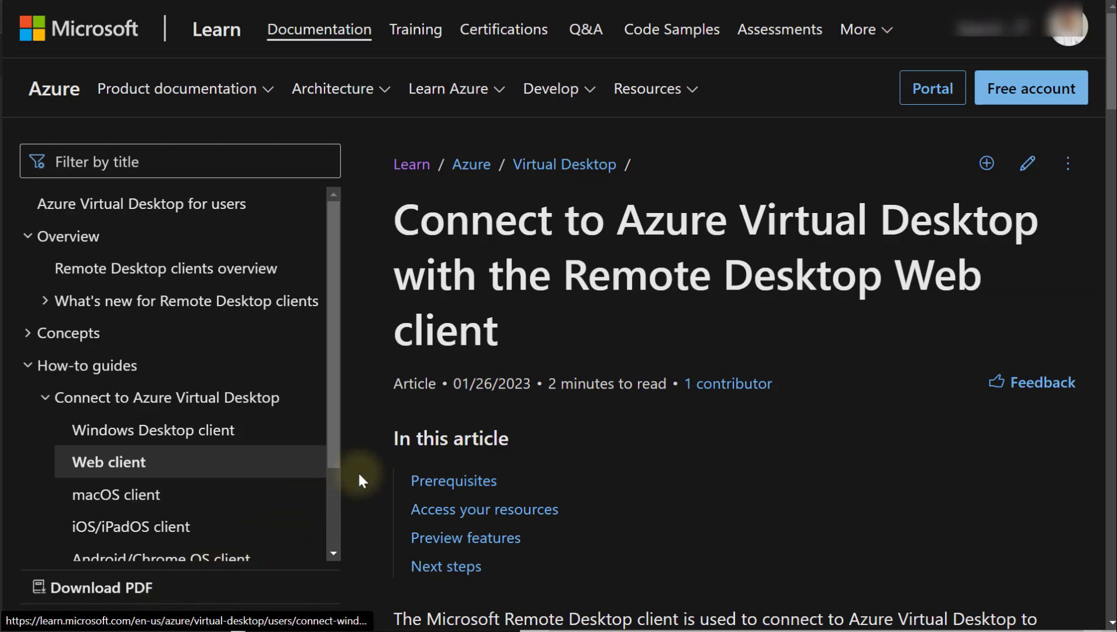
scroll(357, 470, down, 10)
scroll(553, 346, down, 5)
scroll(555, 350, down, 5)
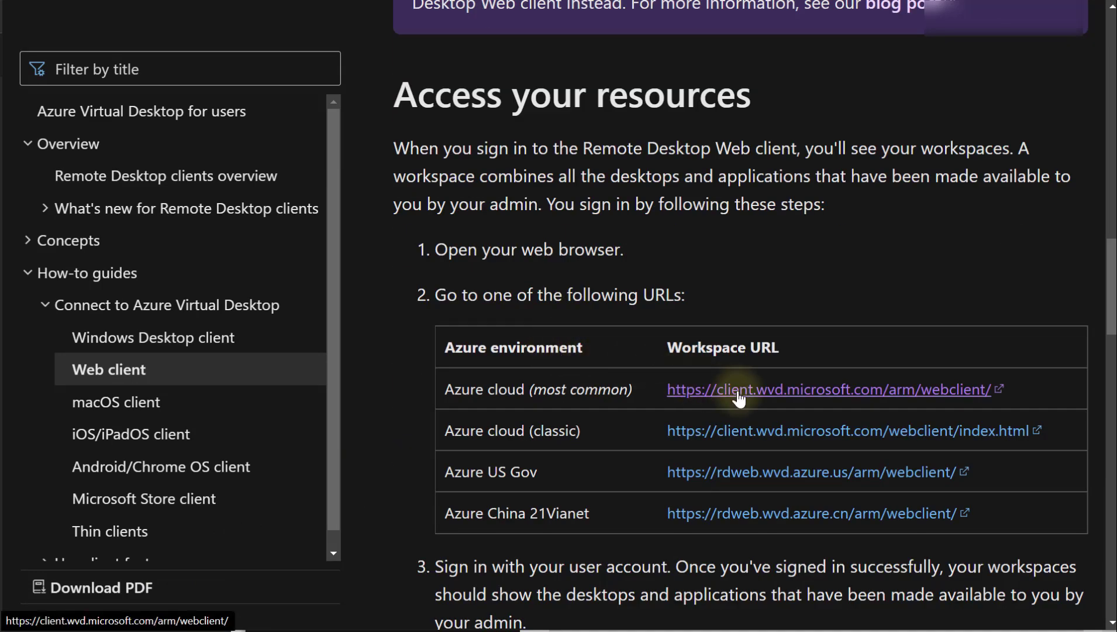
click(739, 398)
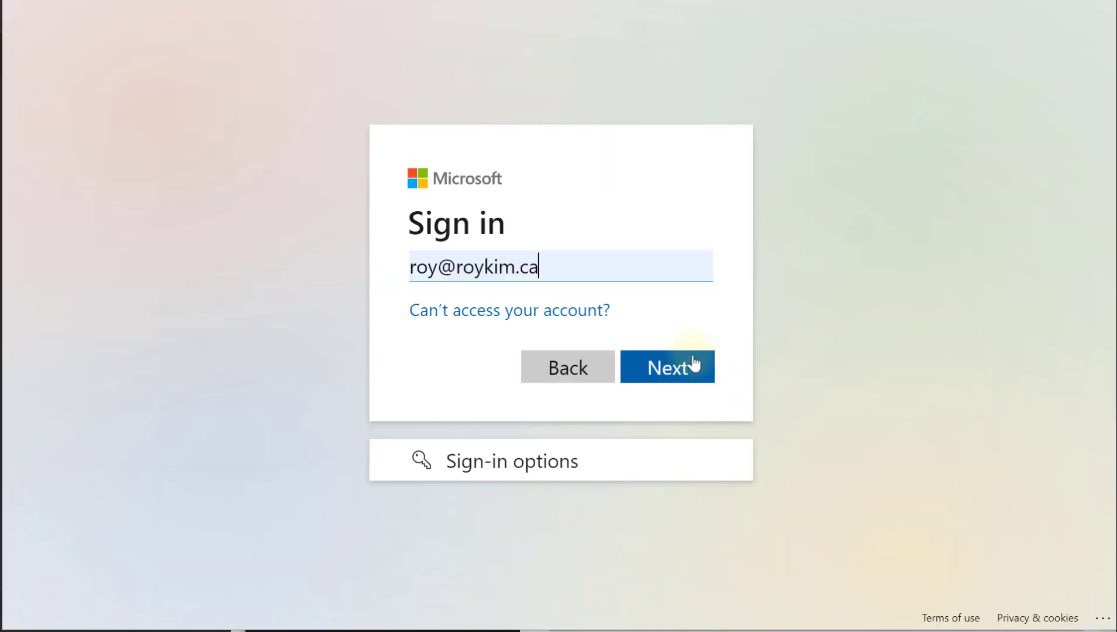
- Sign in to the web client, staying signed in, note the no-resources message, then view the host pool's Applications
click(690, 359)
click(673, 417)
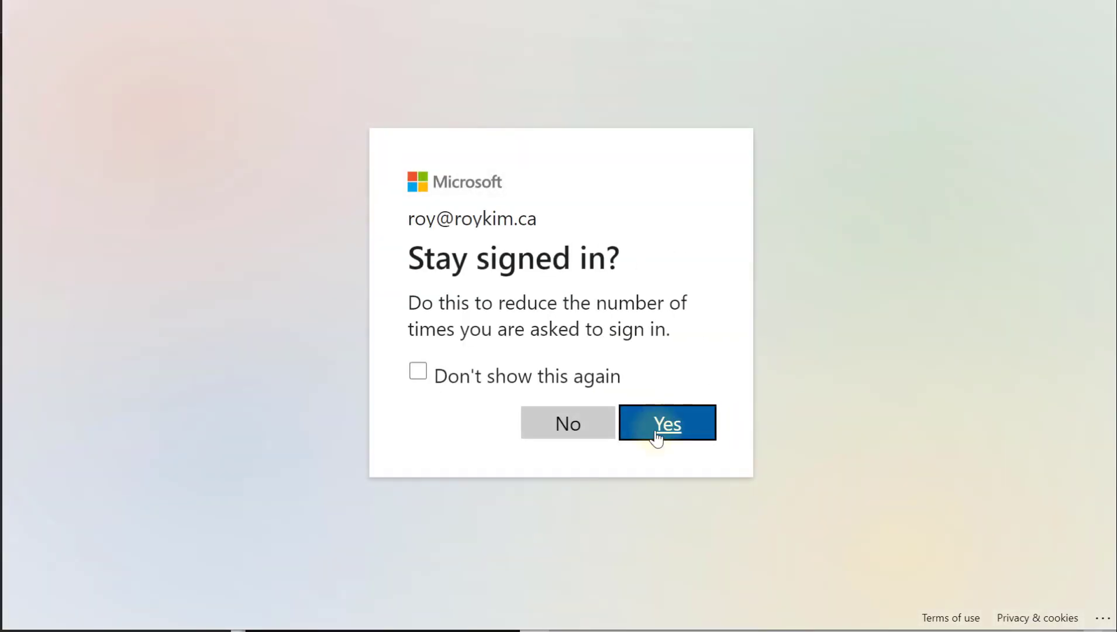
click(656, 436)
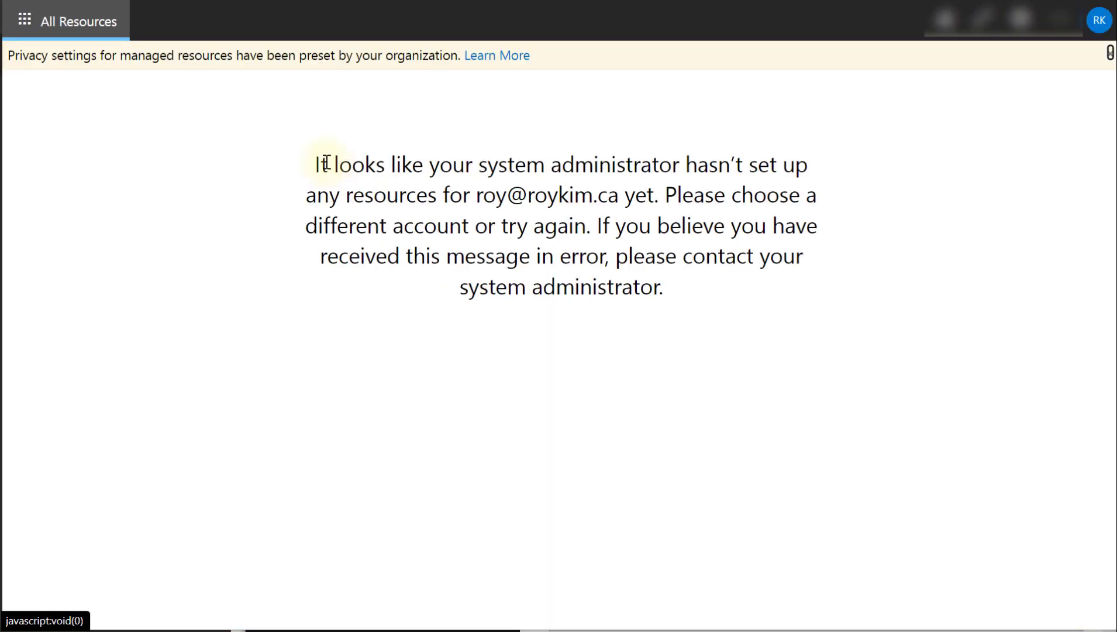
drag(325, 162, 613, 275)
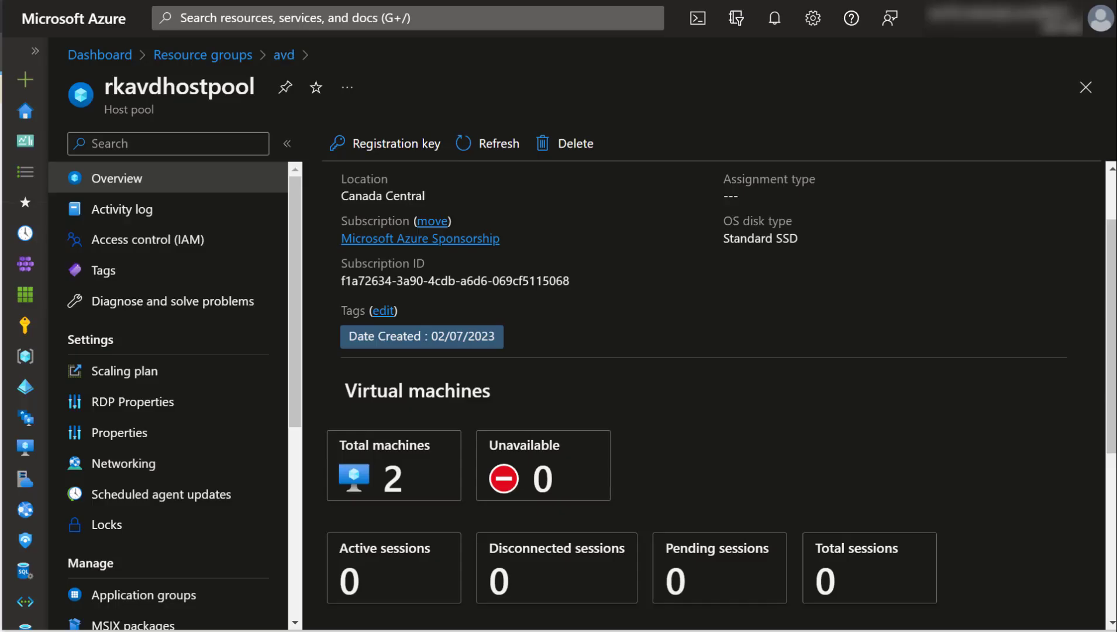
scroll(488, 447, down, 2)
scroll(487, 446, down, 4)
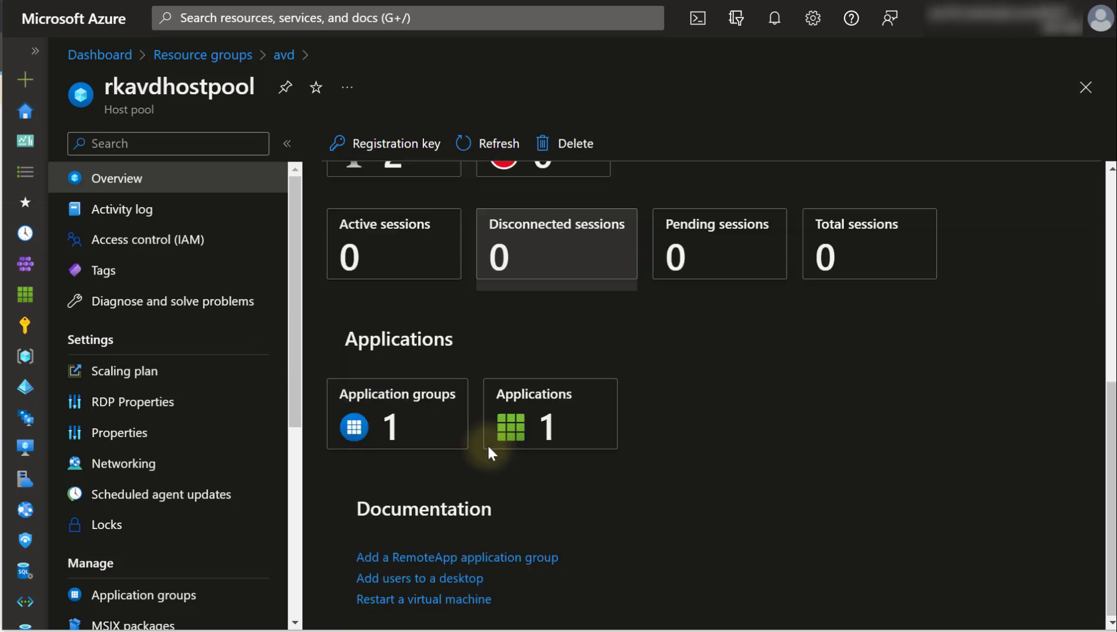
- Add the Azure Virtual Deskop Users group to rkavdhostpool-DAG's assignments
click(413, 403)
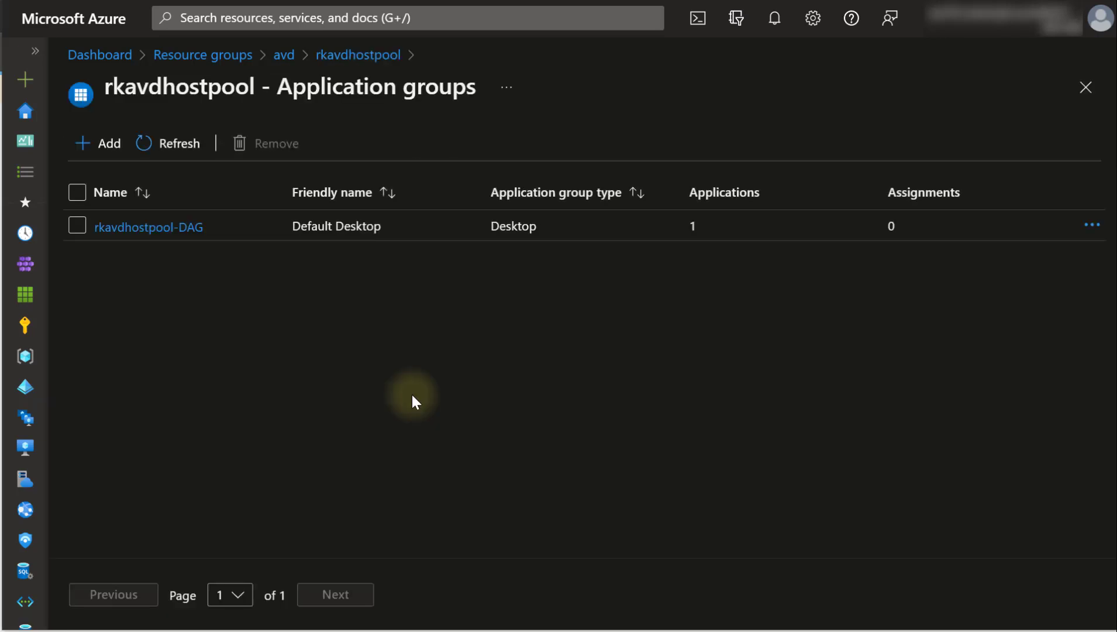
click(153, 230)
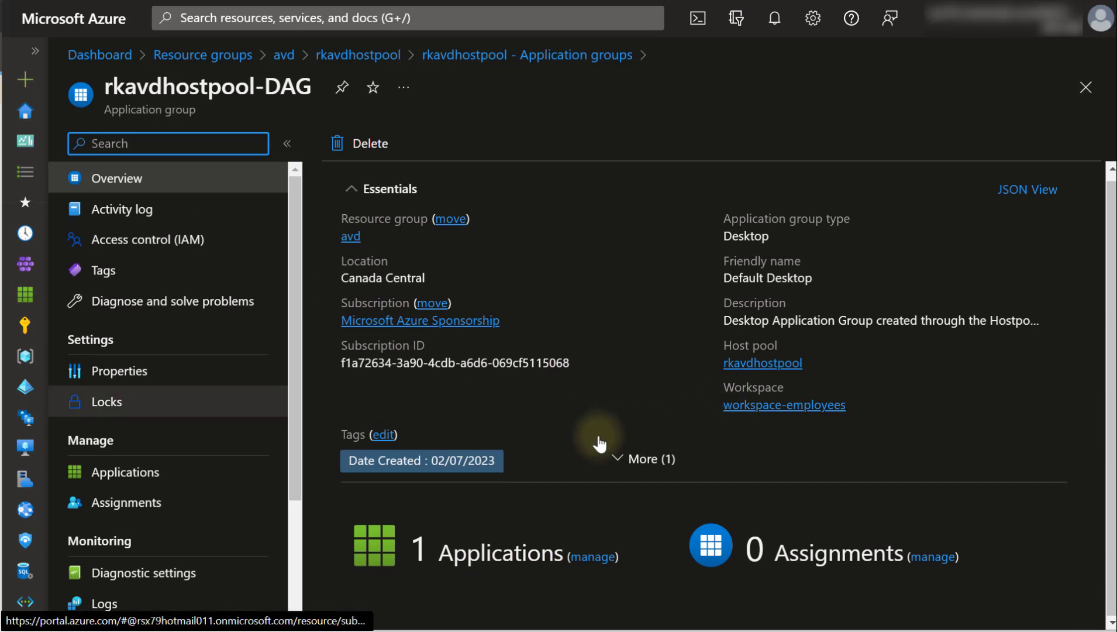
click(162, 507)
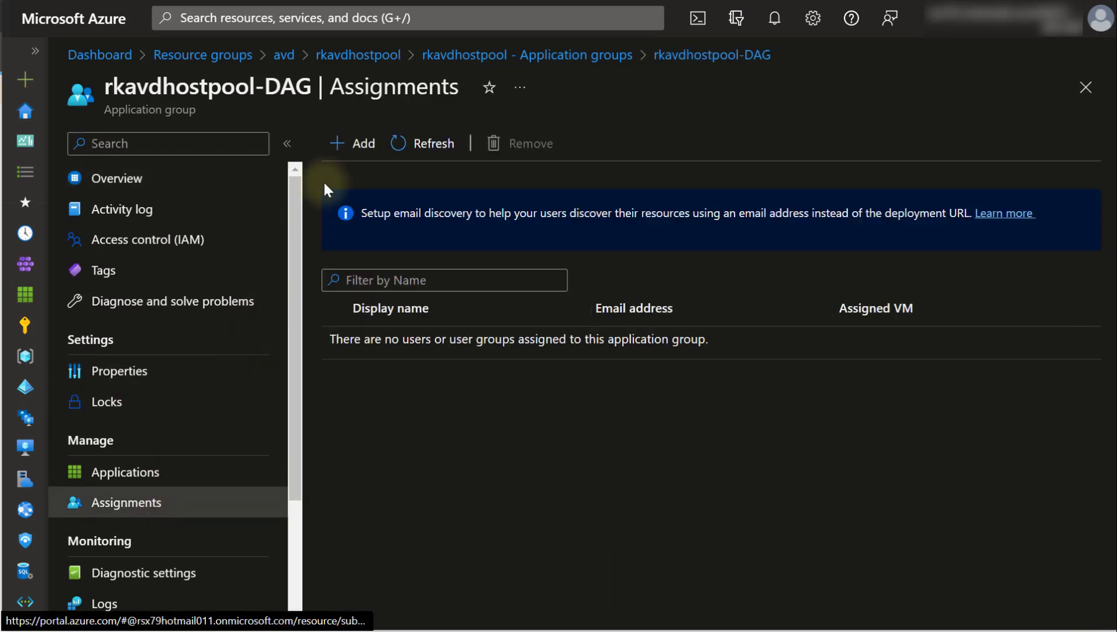
click(354, 143)
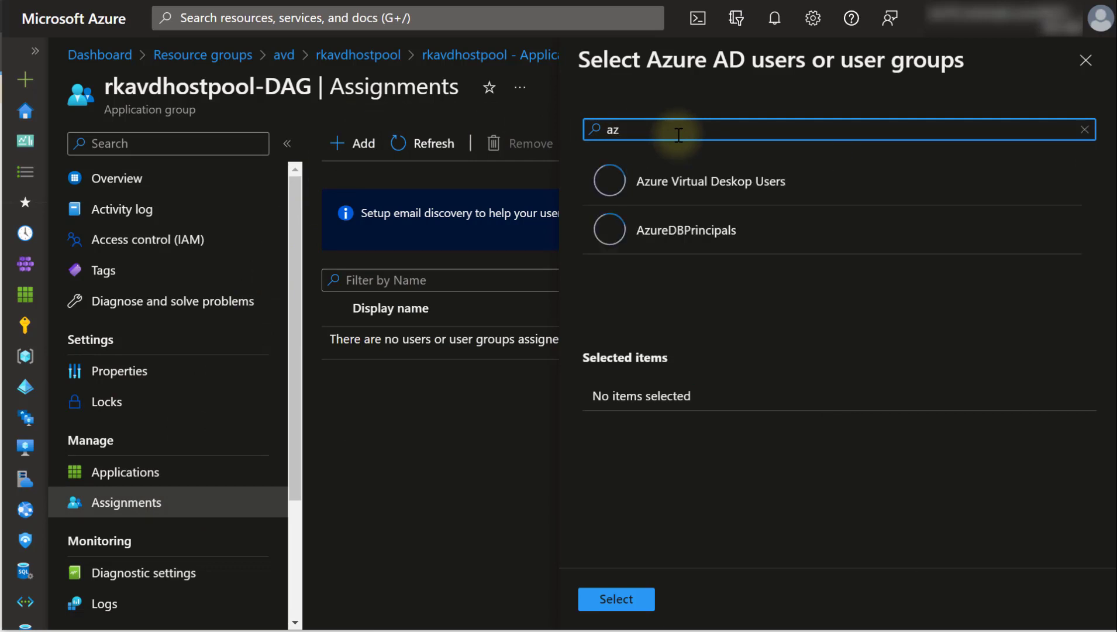
click(660, 196)
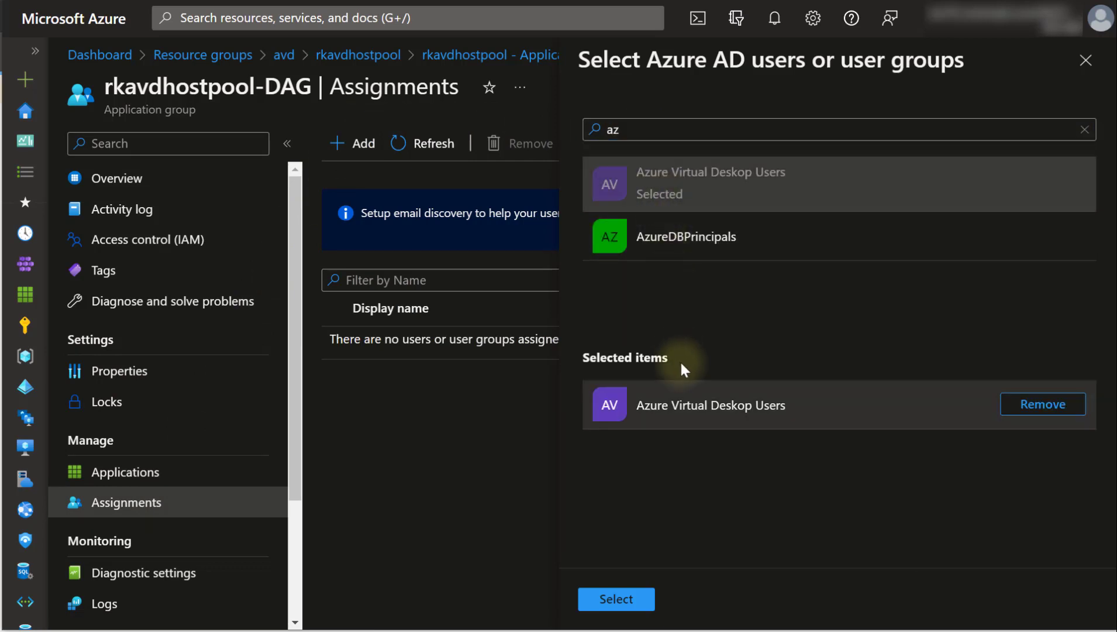
click(615, 600)
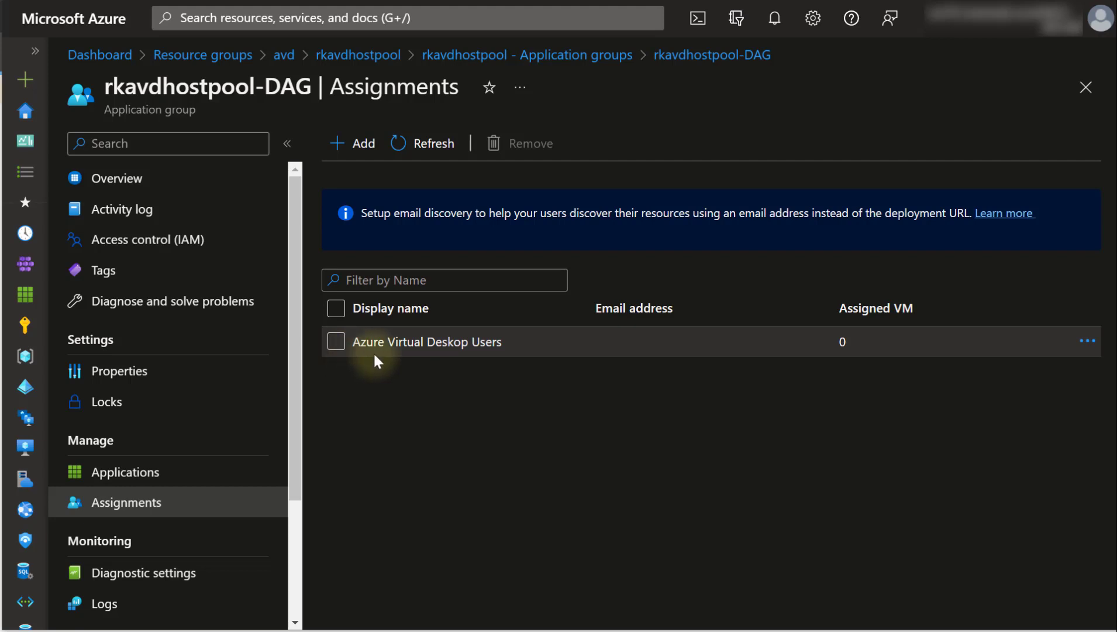
- Check the assignment's actions, refresh the page, and open the group's applications
click(1087, 341)
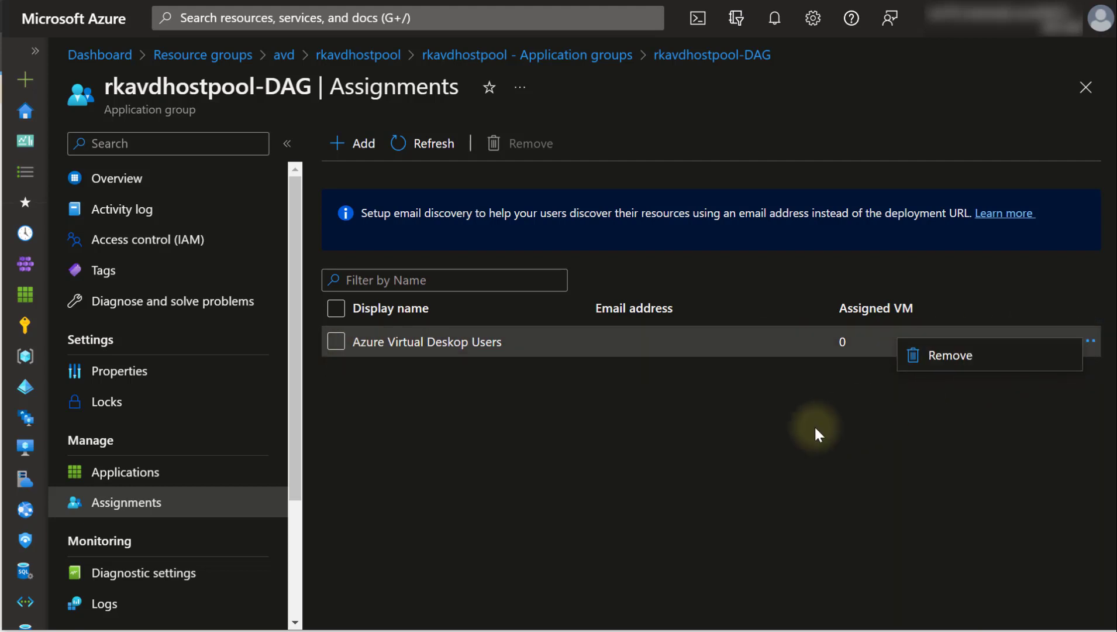
click(780, 430)
key(F5)
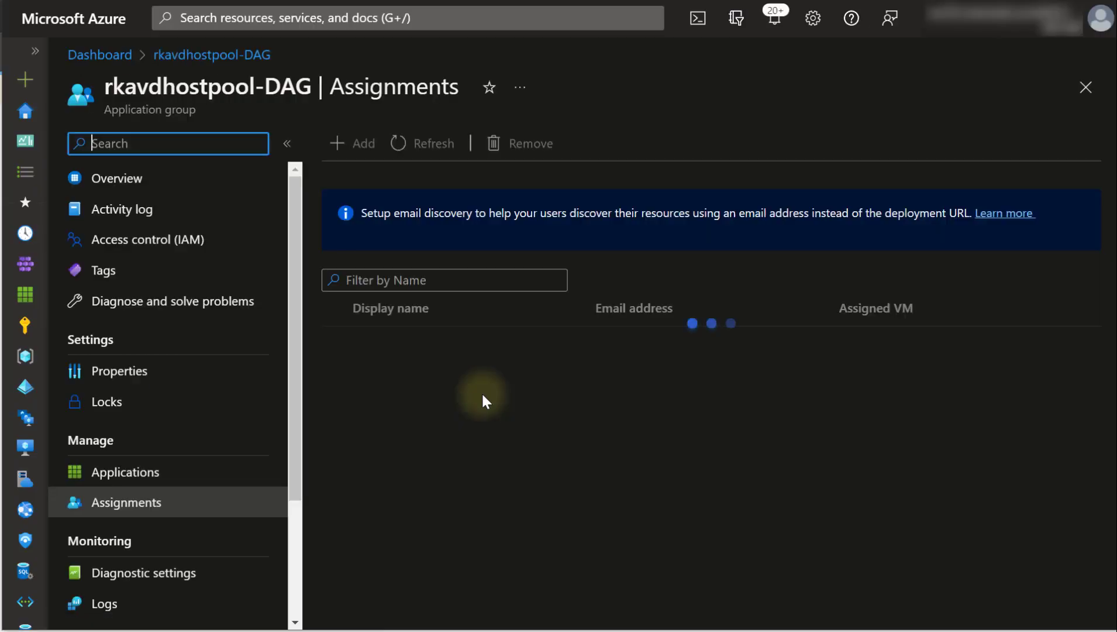
click(167, 473)
- Inspect SessionDesktop without changes, view Assignments, then open the rkavdhostpool-DAG overview
click(381, 244)
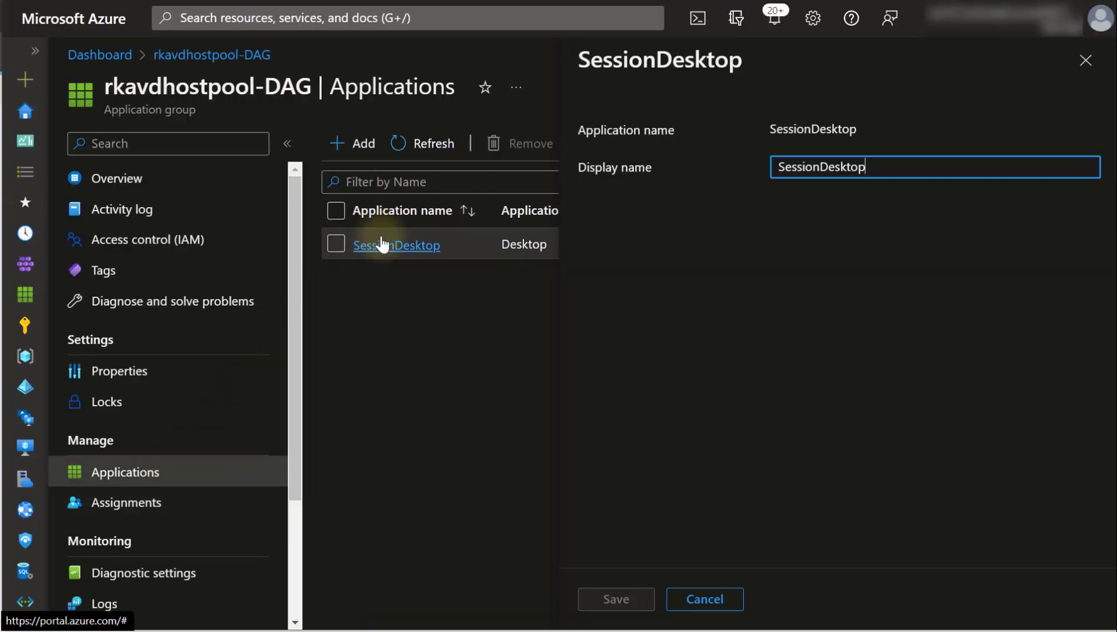
click(697, 599)
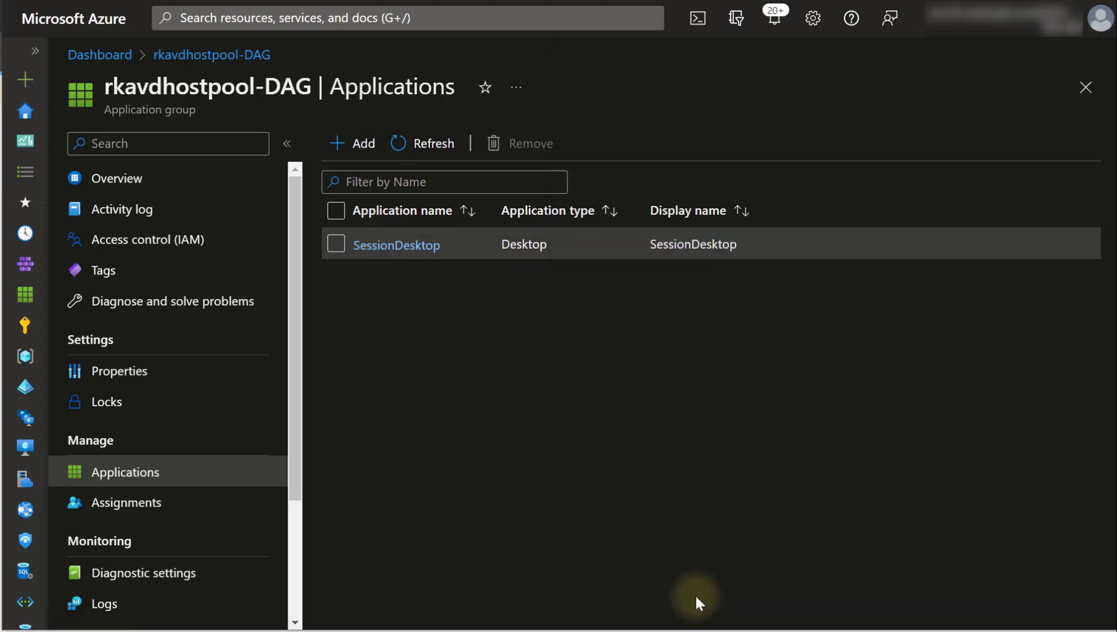
click(135, 507)
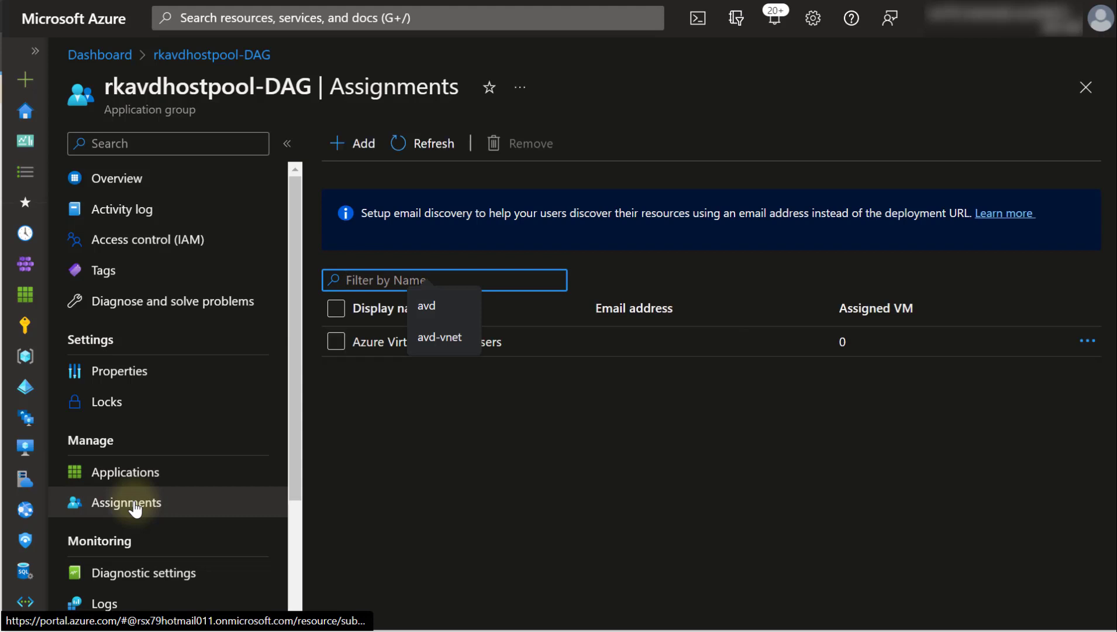
click(144, 186)
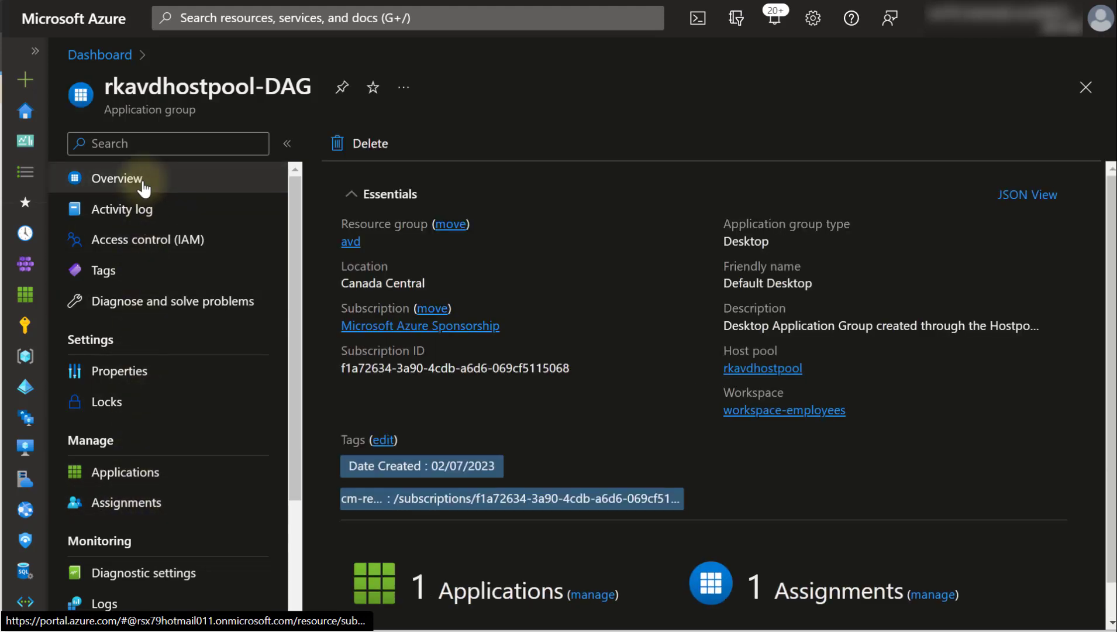
- Review workspace-employees' networking, properties and application groups, which include rkavdhostpool-DAG
click(775, 411)
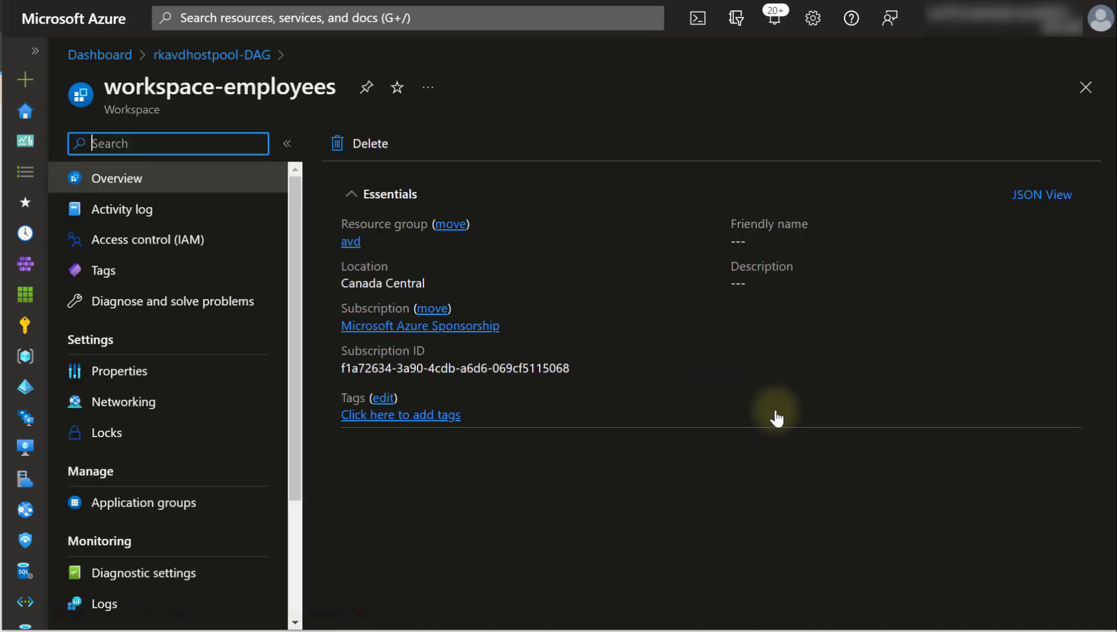
click(142, 400)
click(144, 370)
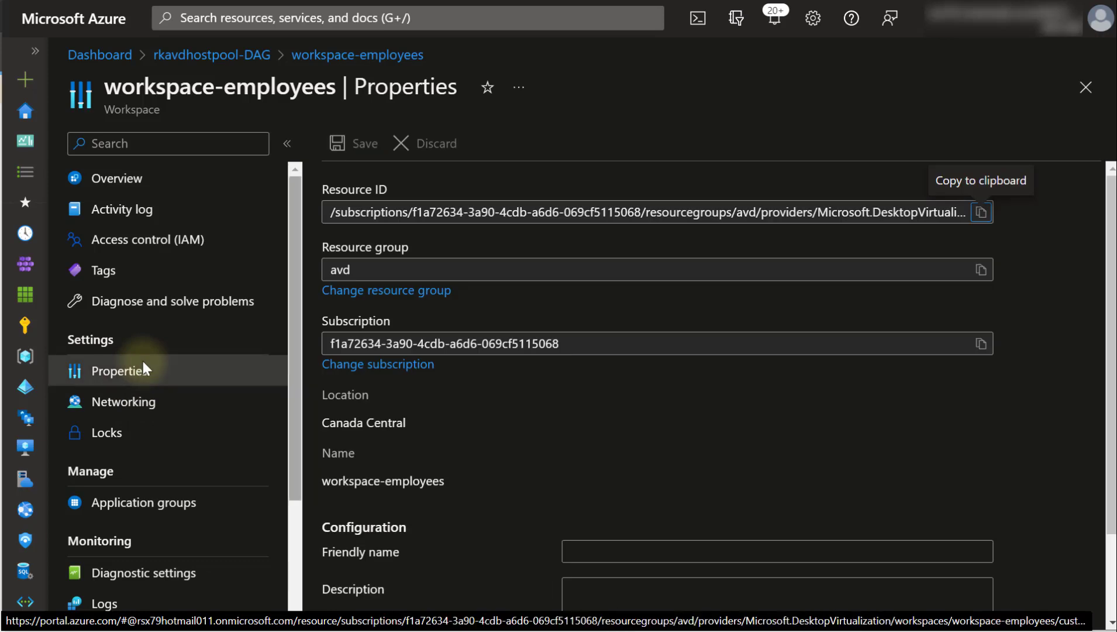
scroll(143, 360, down, 3)
click(195, 341)
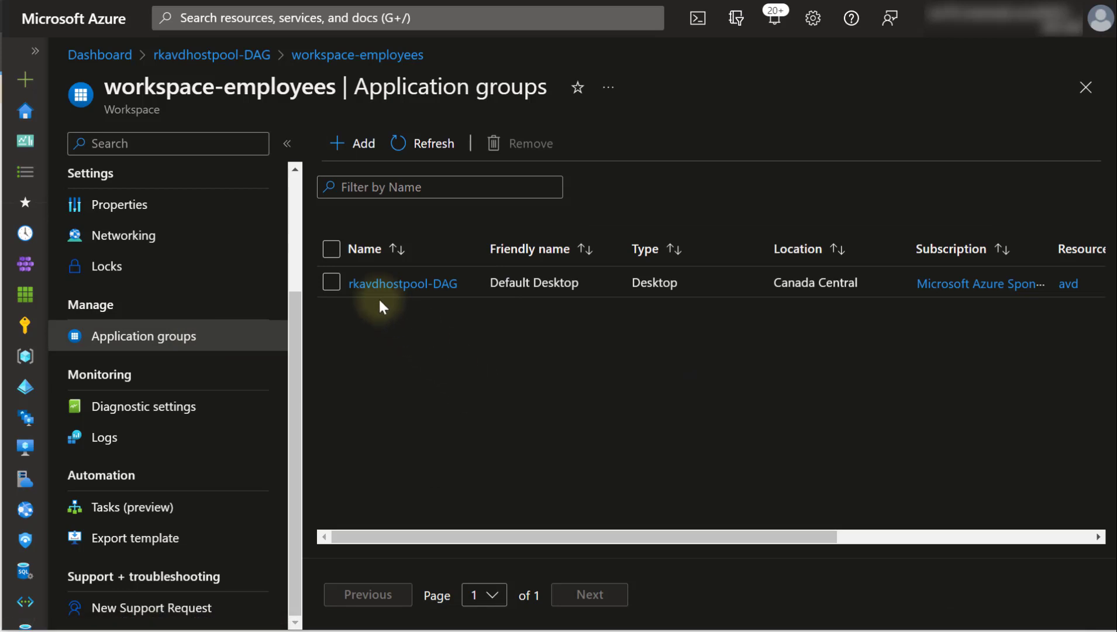
- Open rkavdhostpool-DAG's applications and assignments, and select the Azure Virtual Deskop Users row
click(369, 286)
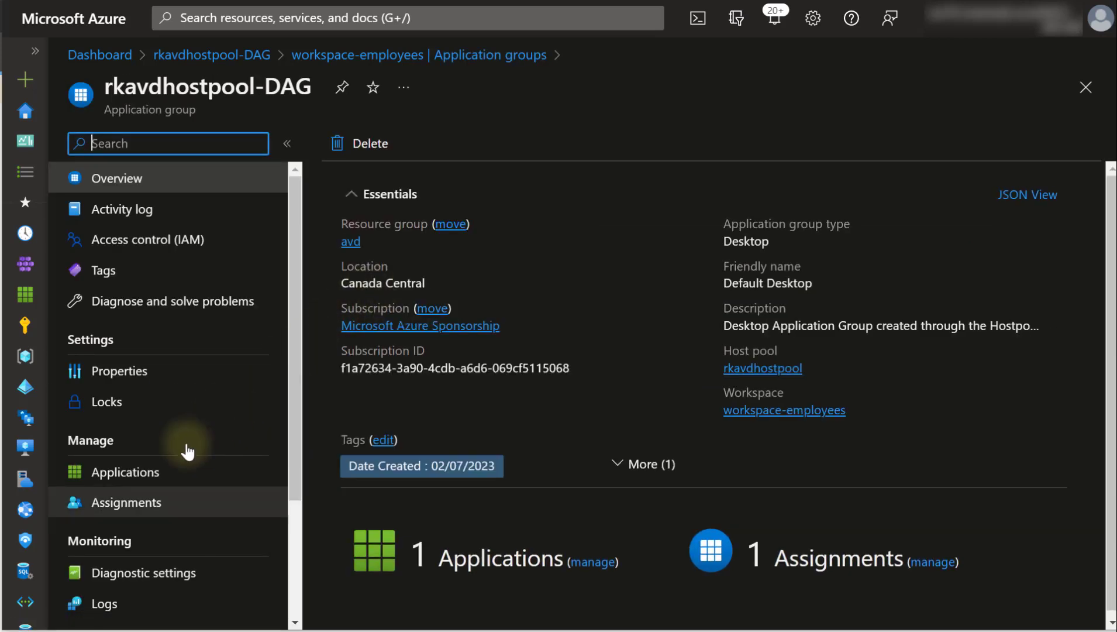
click(149, 474)
click(154, 503)
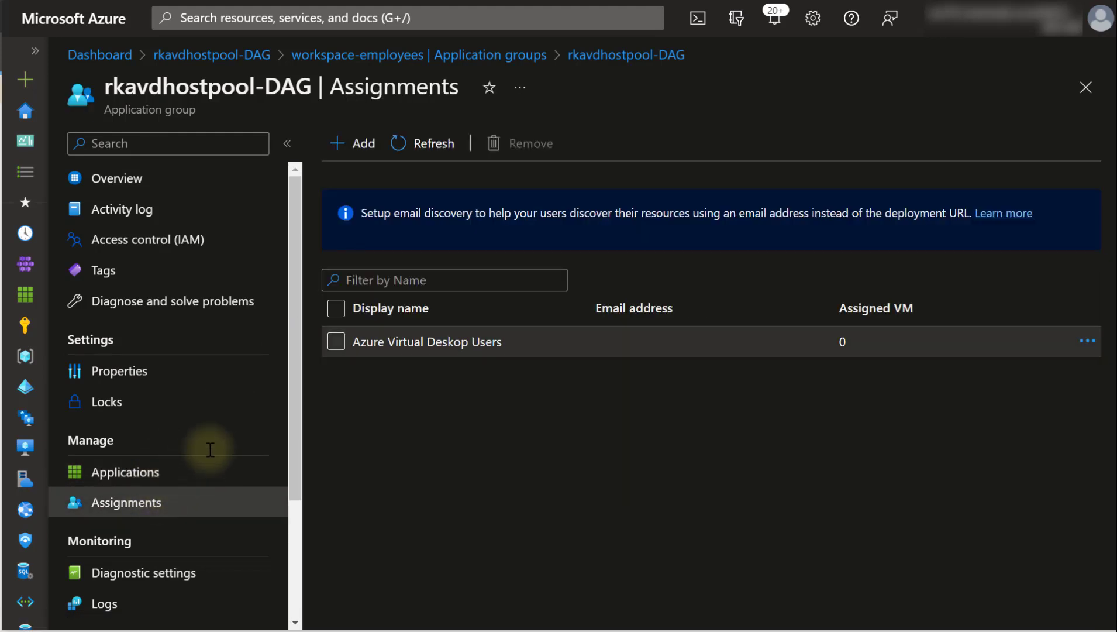
click(336, 342)
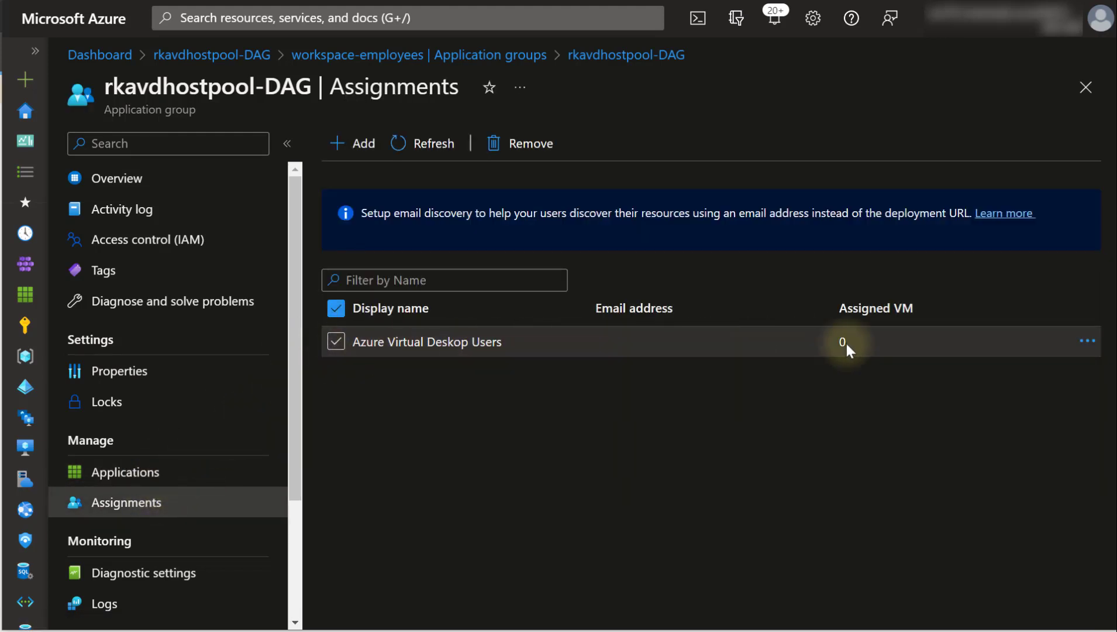
click(1087, 341)
click(801, 448)
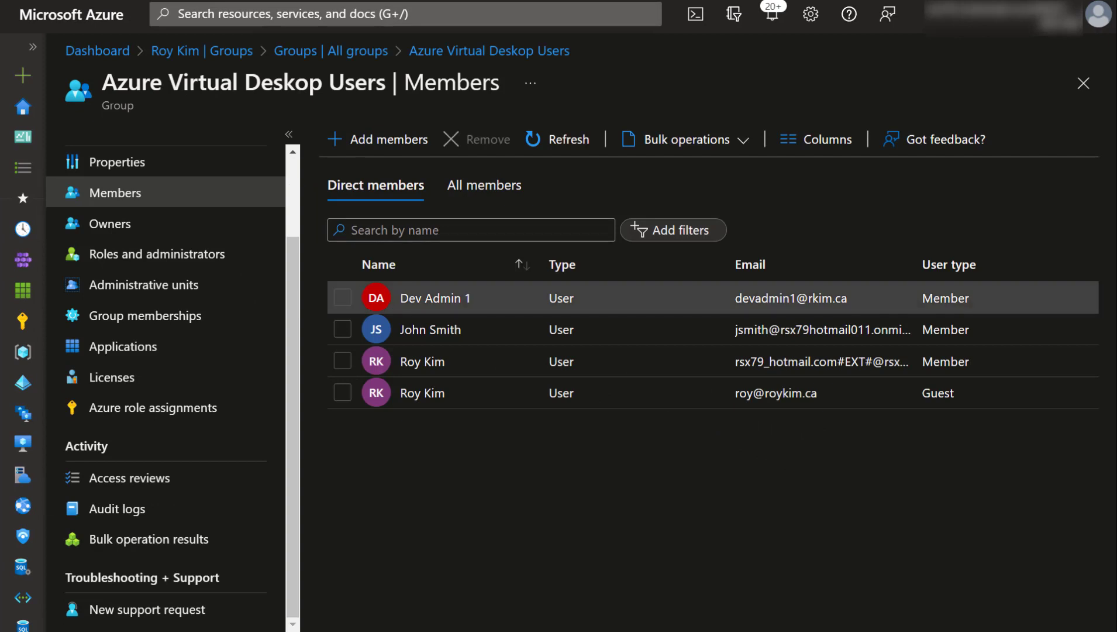
- Review the Azure Virtual Deskop Users group and rkavd-1 VM, then open the rkavdhostpool host pool
drag(104, 82, 356, 86)
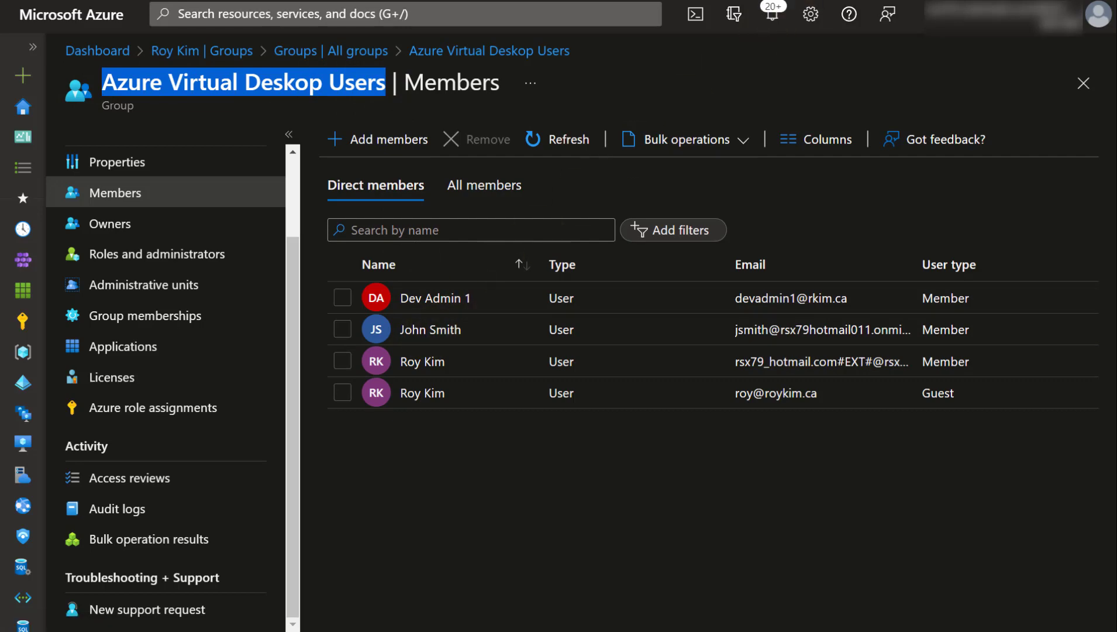
click(755, 0)
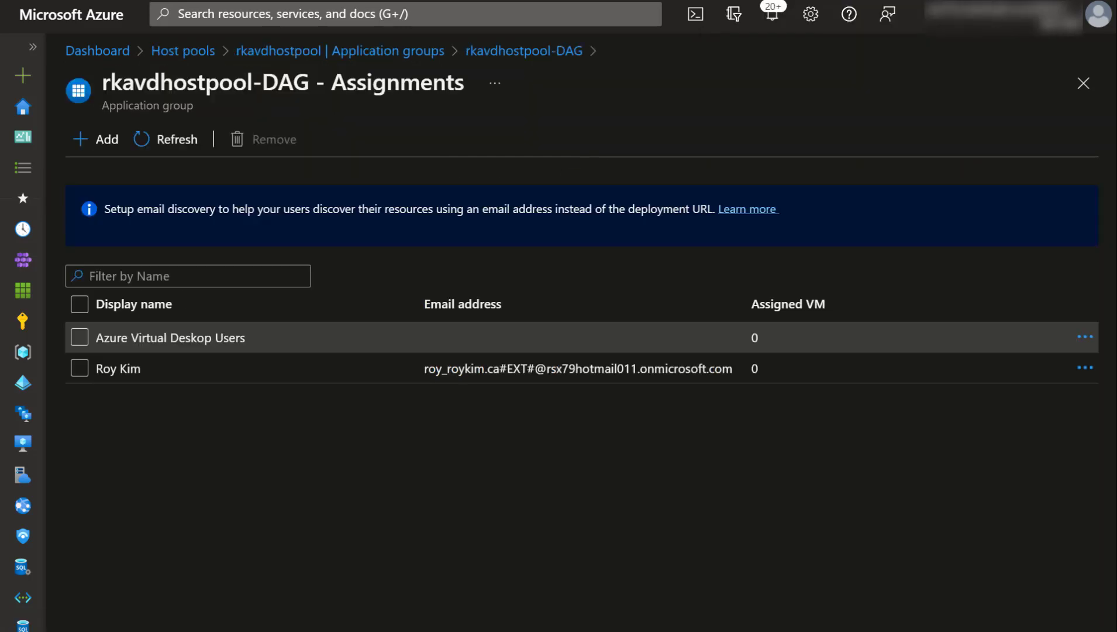
click(818, 0)
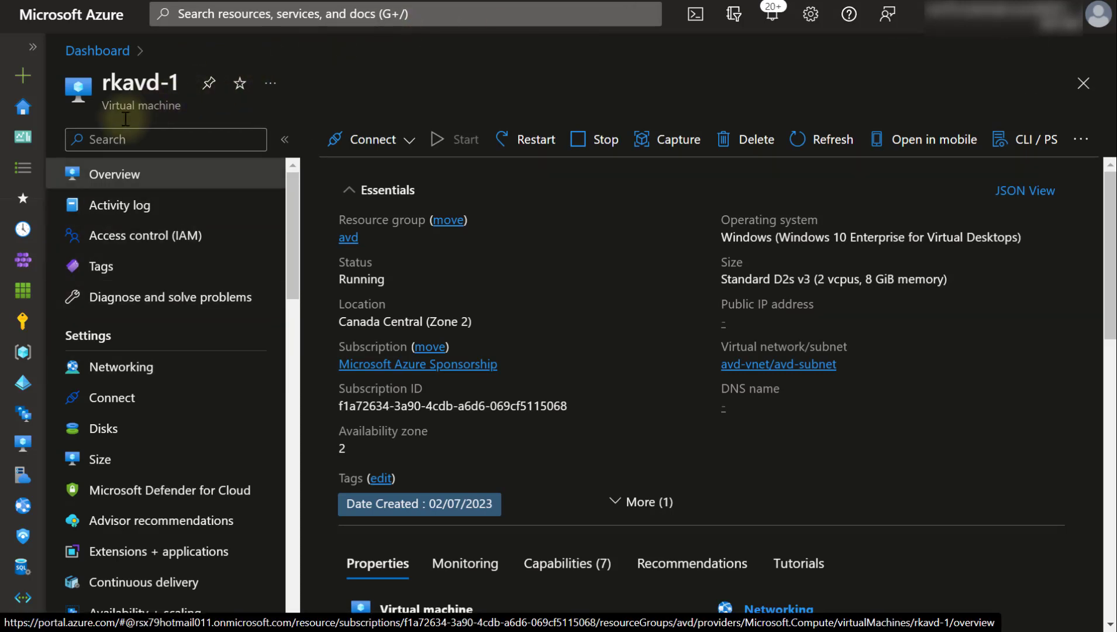
click(505, 0)
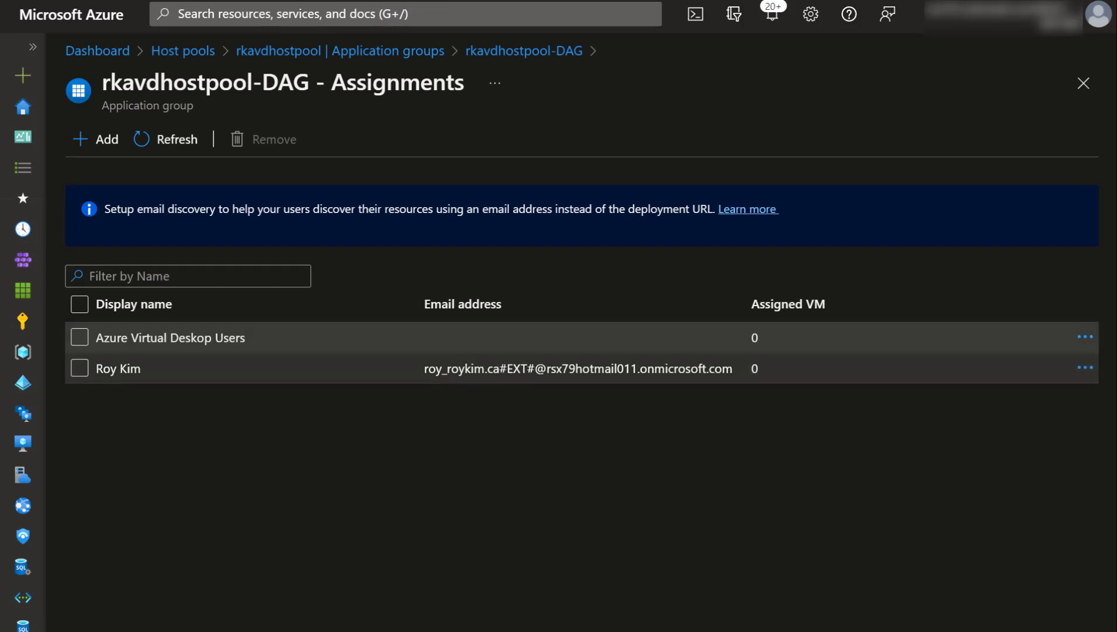
click(198, 50)
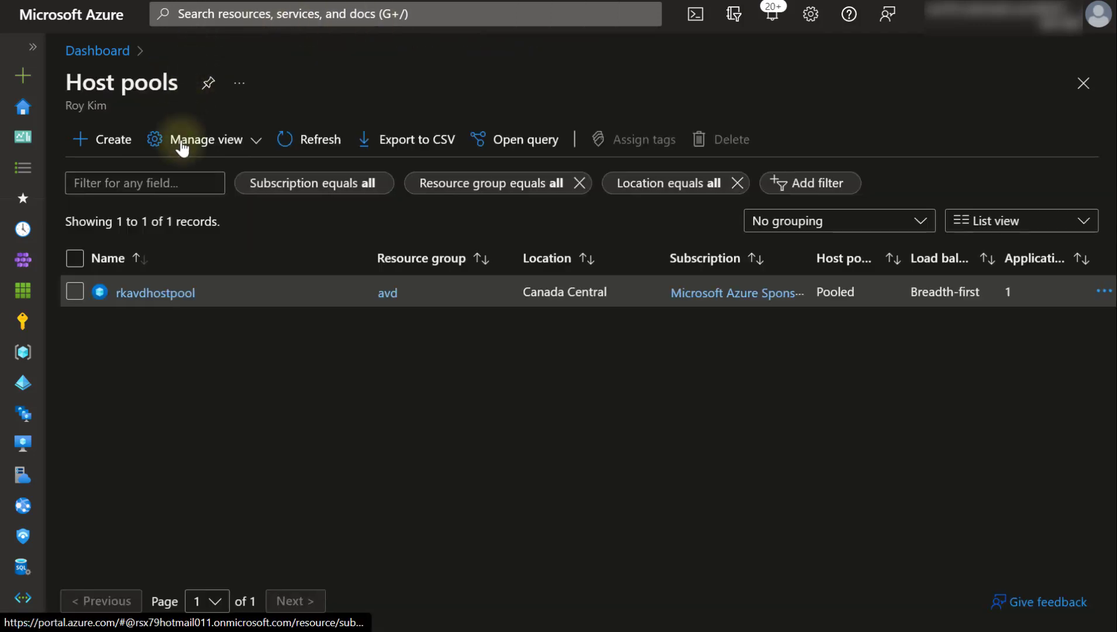
click(154, 297)
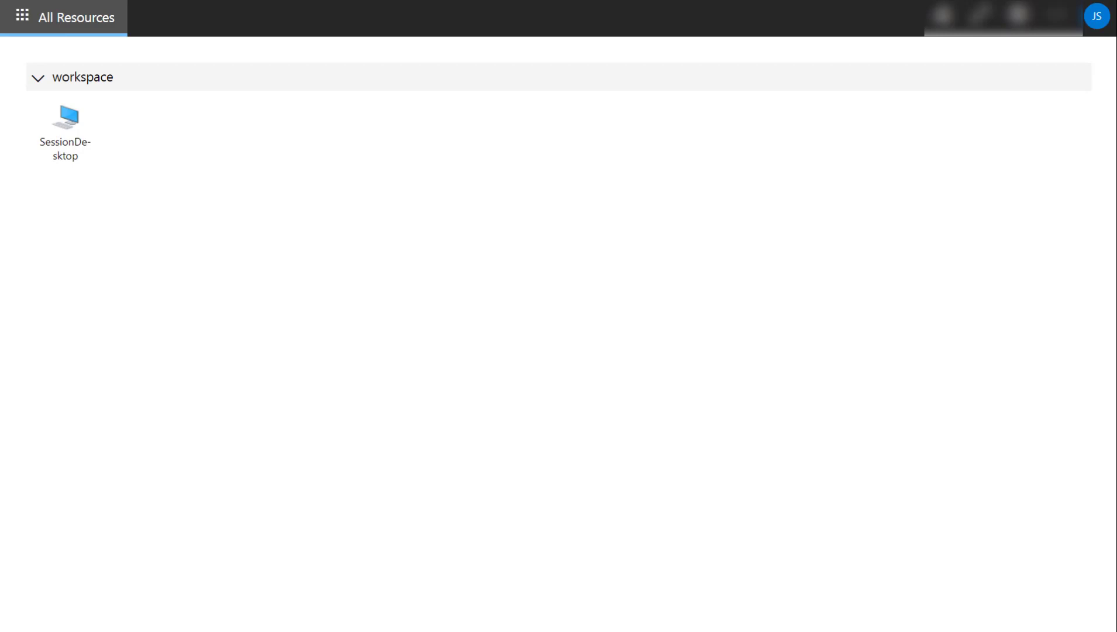
- Launch SessionDesktop, allowing clipboard, printer and file access, and submit the account password
click(1097, 24)
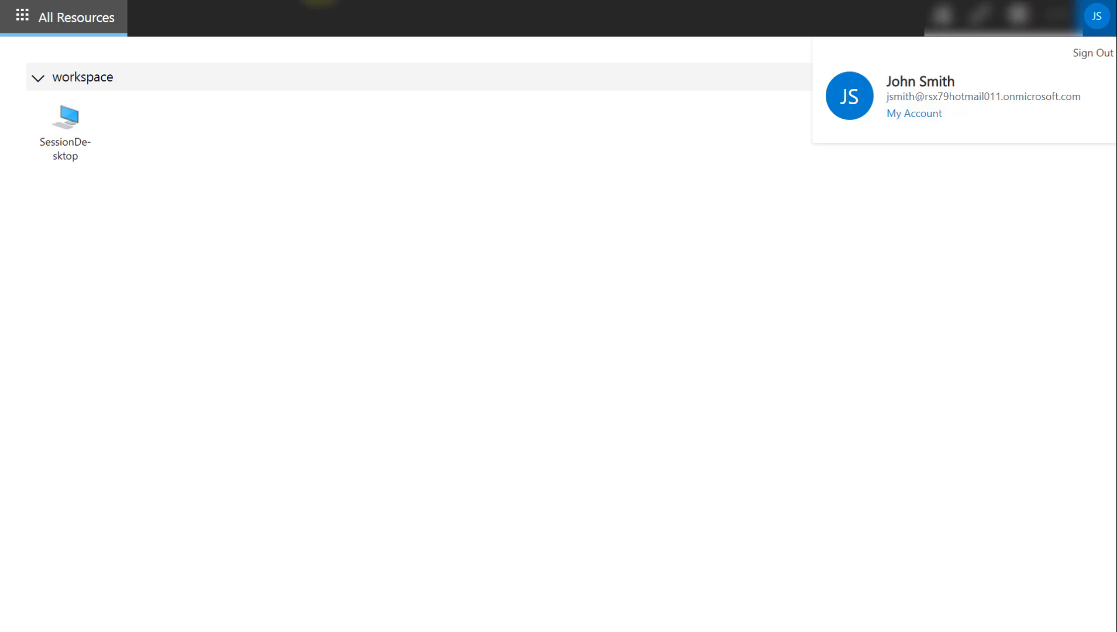
click(68, 132)
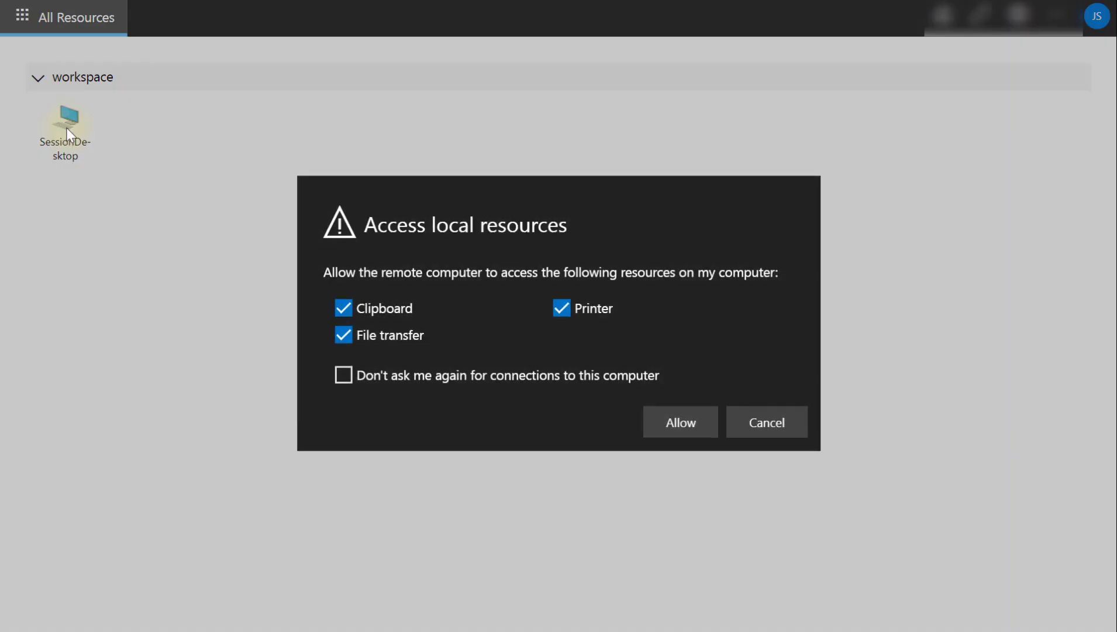
click(668, 427)
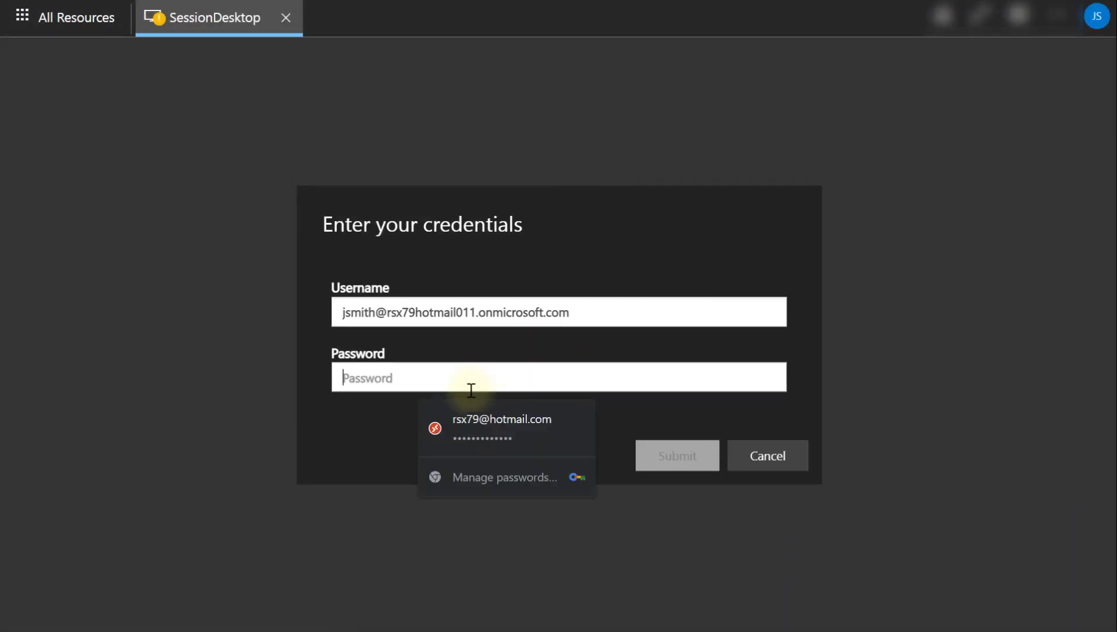
click(446, 390)
text(•••••••)
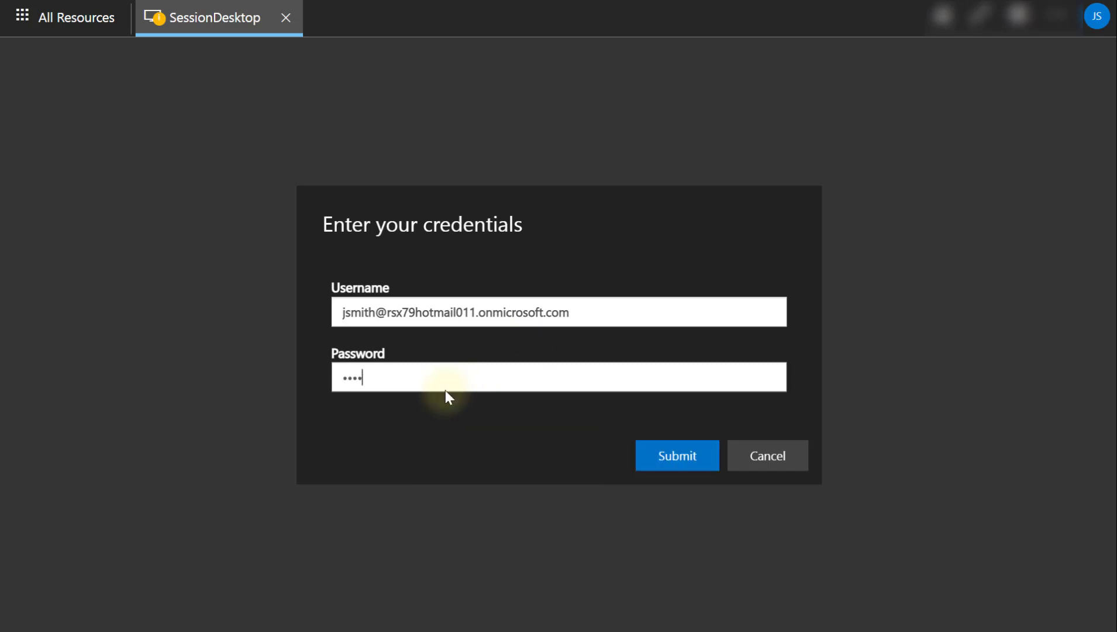
key(BackSpace)
key(BackSpace)
key(BackSpace)
key(BackSpace)
key(BackSpace)
key(BackSpace)
key(BackSpace)
text(••••••••••••••)
key(Return)
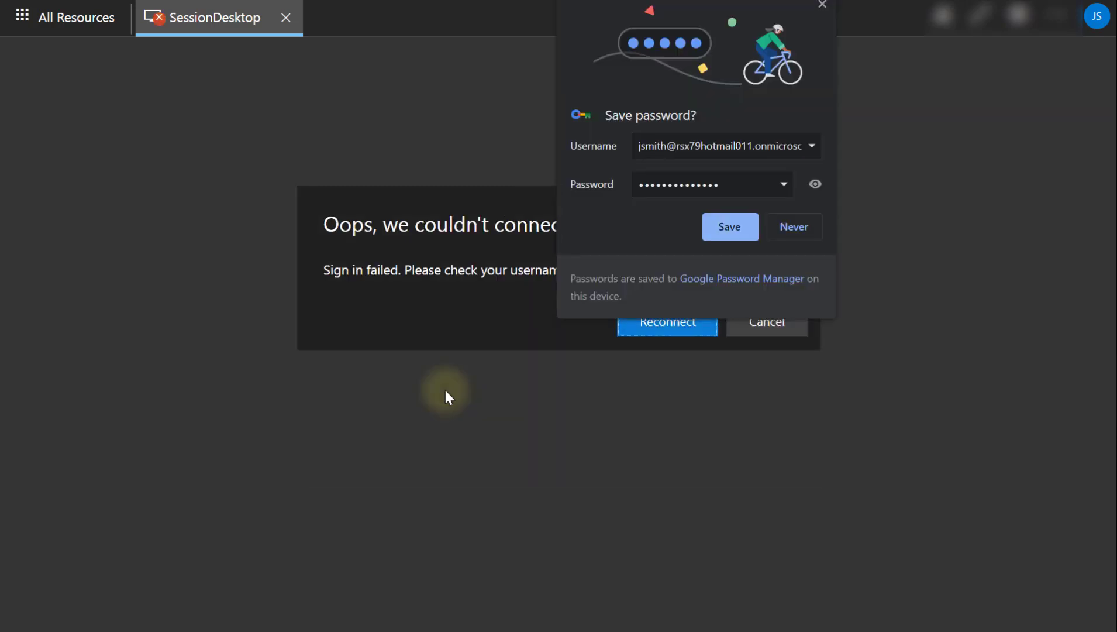
- After the failed connection, reconnect, allow local resources again and resubmit the password
click(445, 389)
click(684, 321)
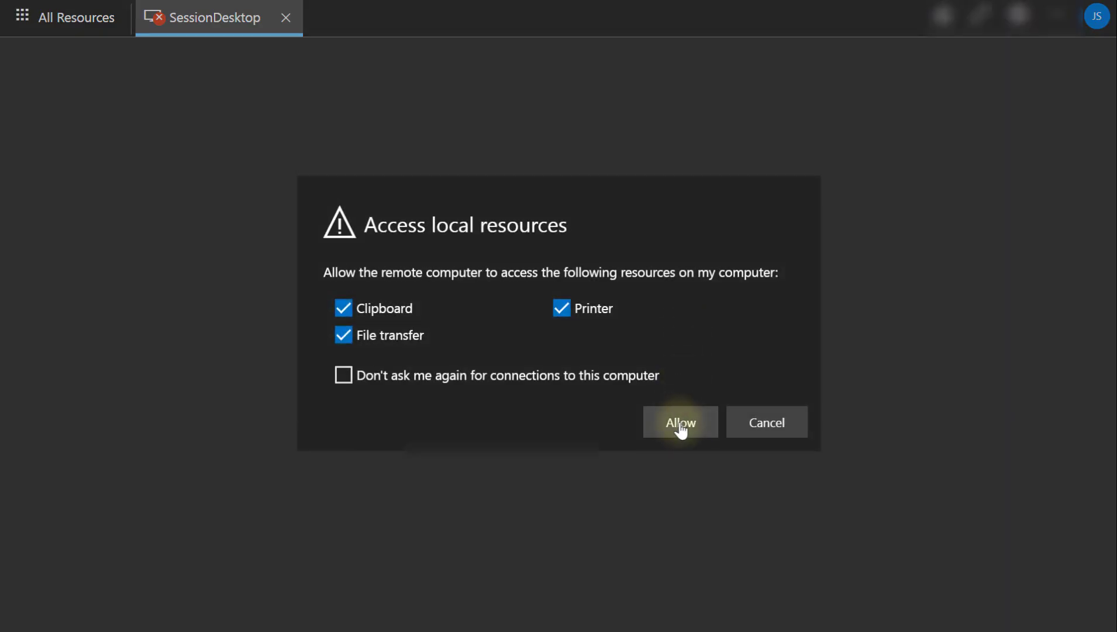
click(680, 422)
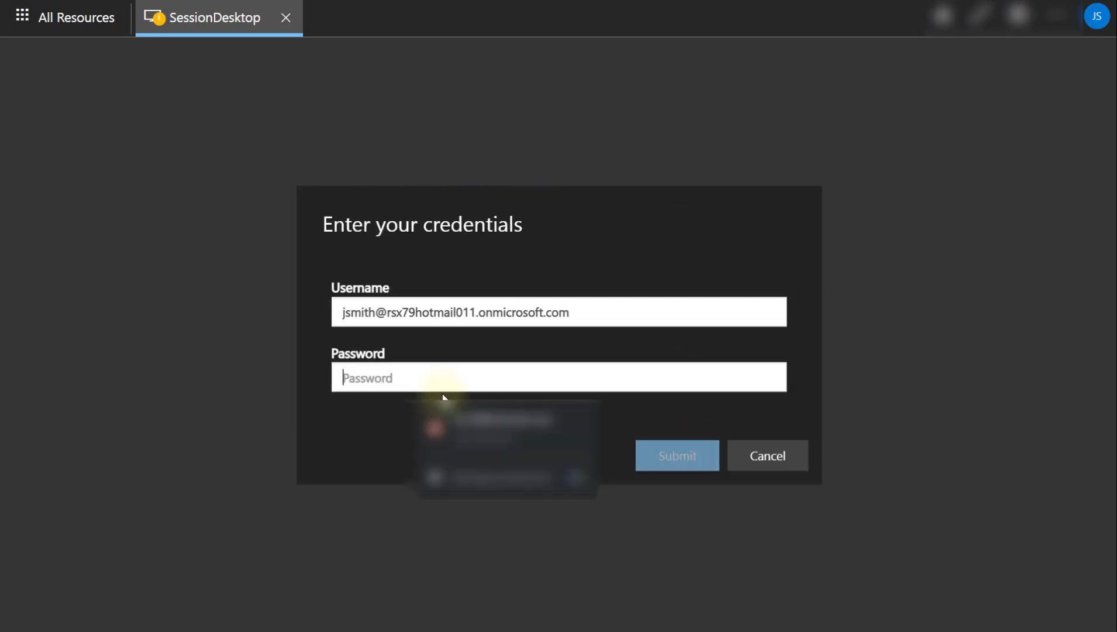
text(••)
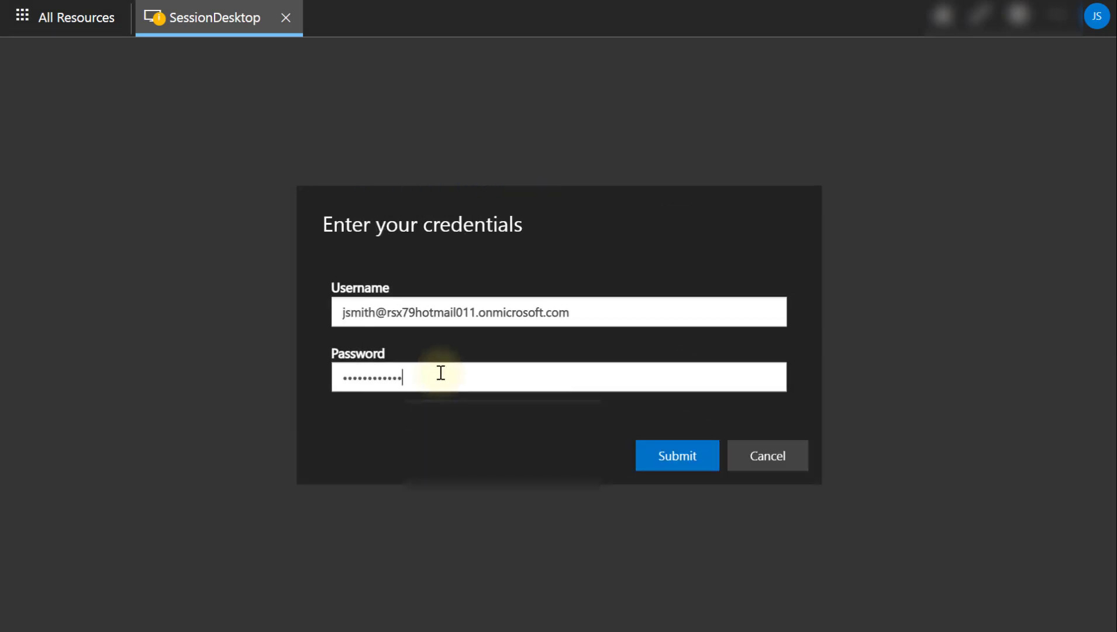
key(Return)
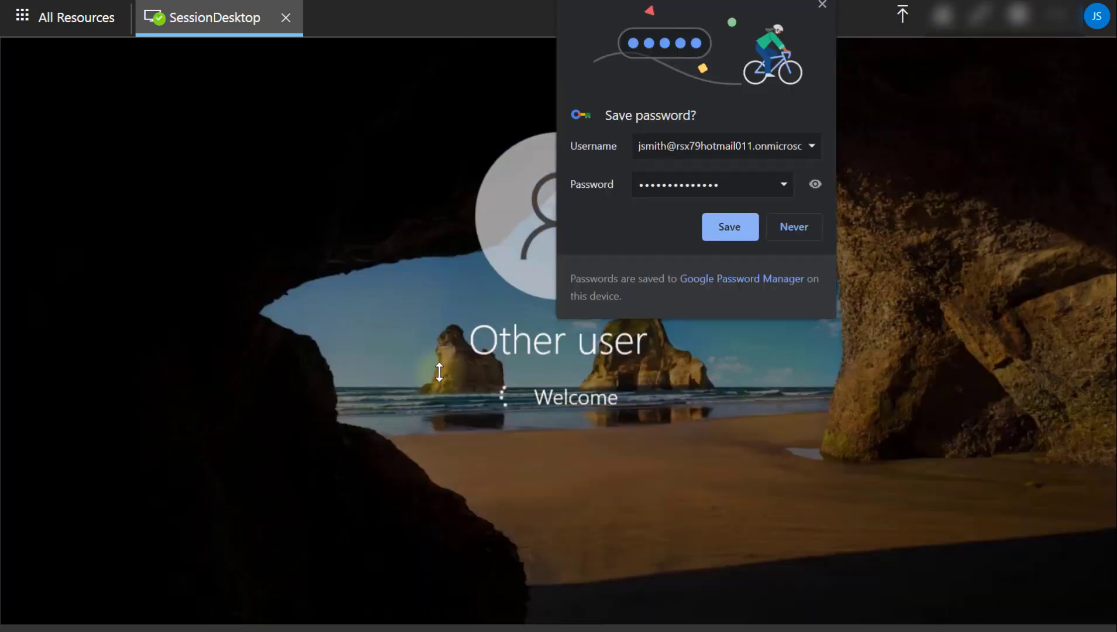
- Dismiss the prompts and open Edge, finishing first-run setup without importing Google data
click(823, 5)
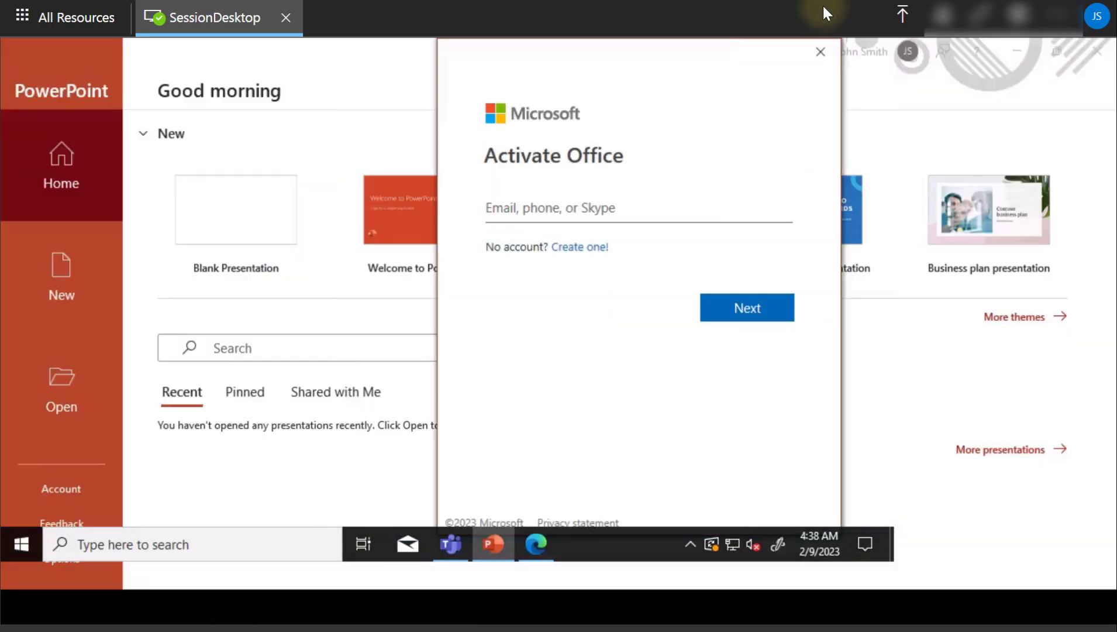
click(821, 53)
click(537, 611)
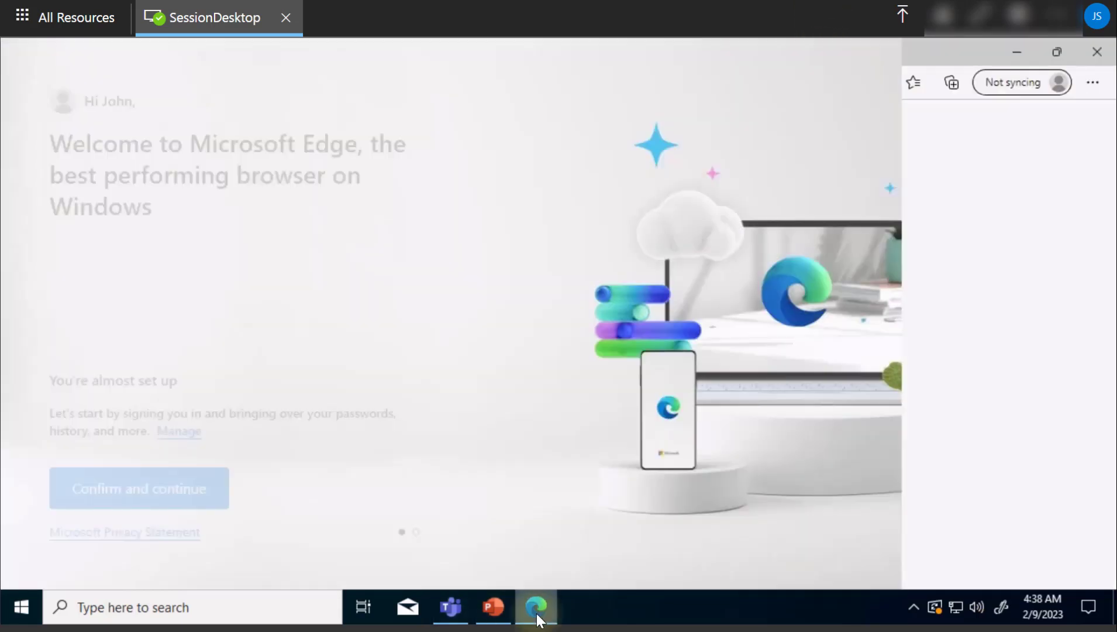
drag(417, 94, 382, 257)
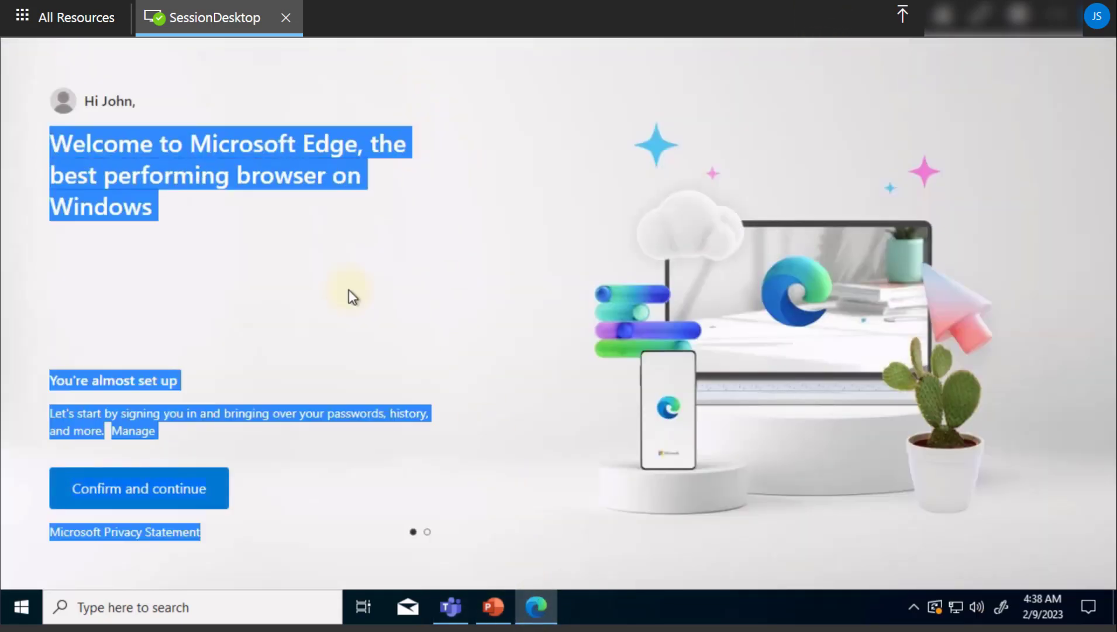
click(167, 501)
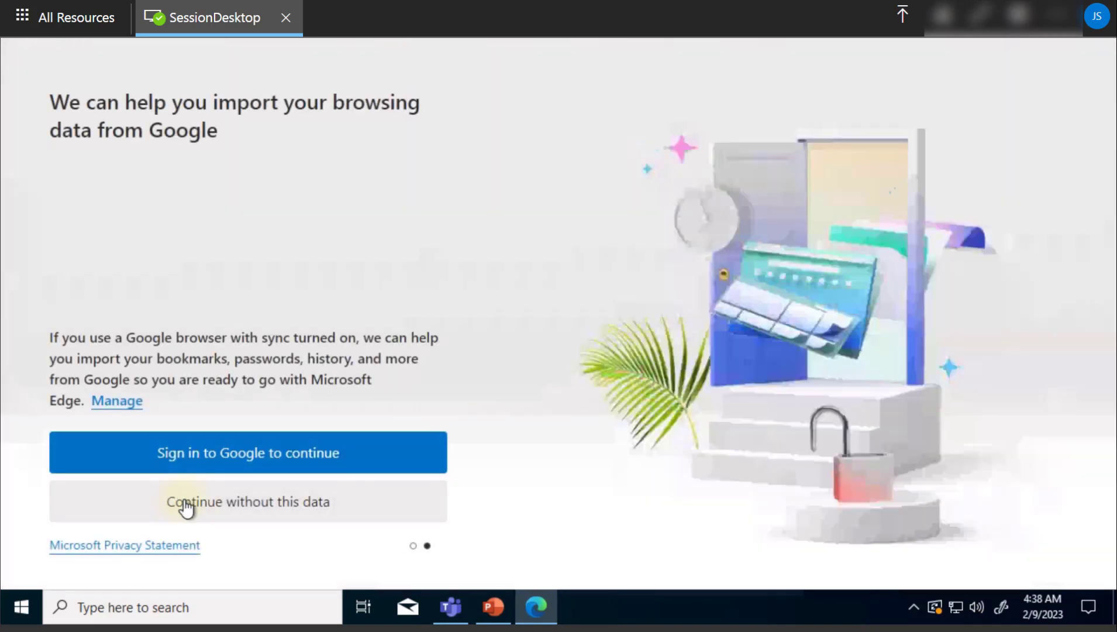
click(259, 512)
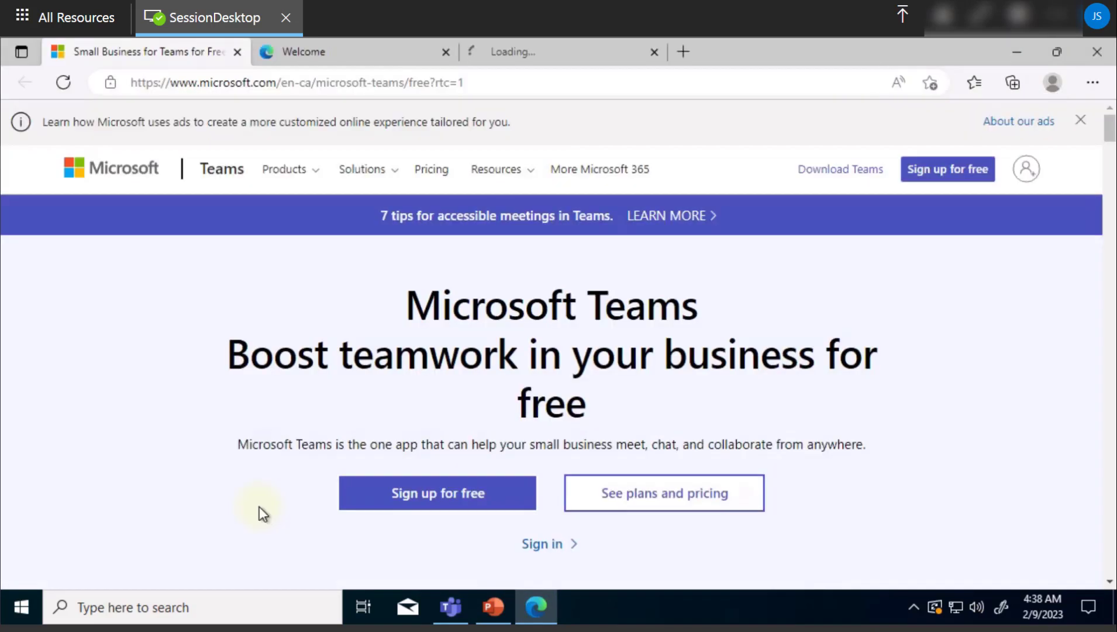
- Open Teams and start signing up, then return to Edge's Welcome themes page
click(450, 607)
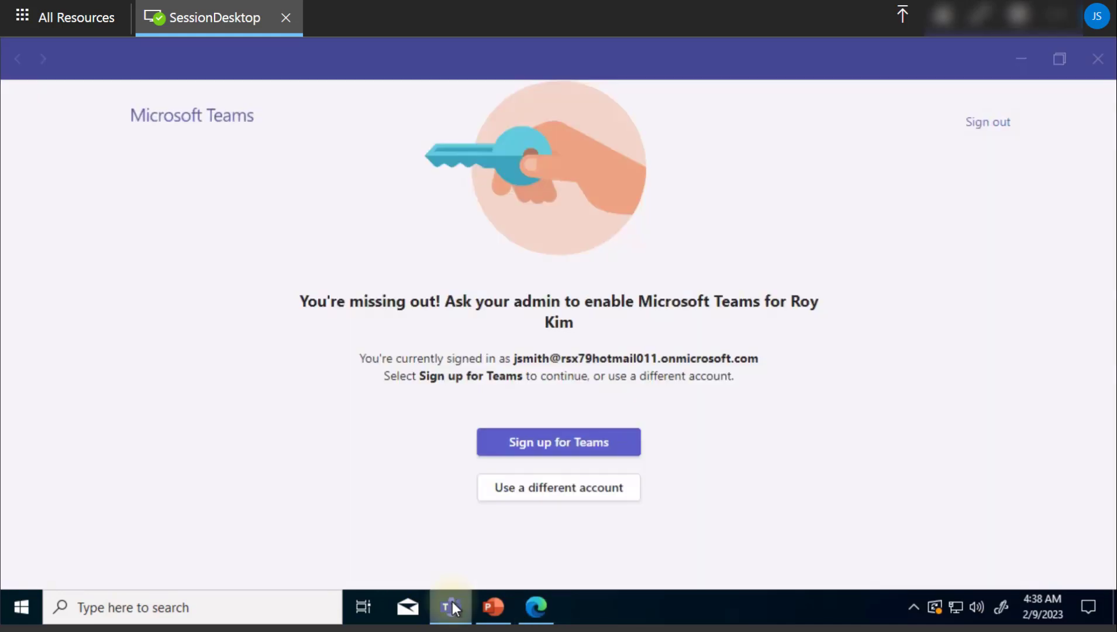
click(566, 452)
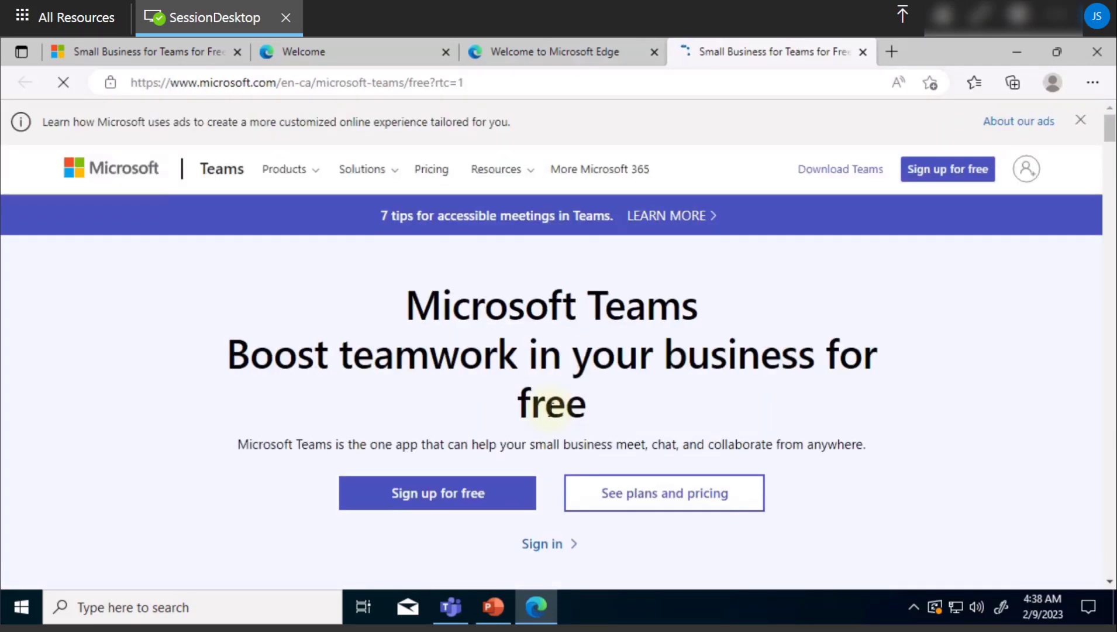
click(614, 49)
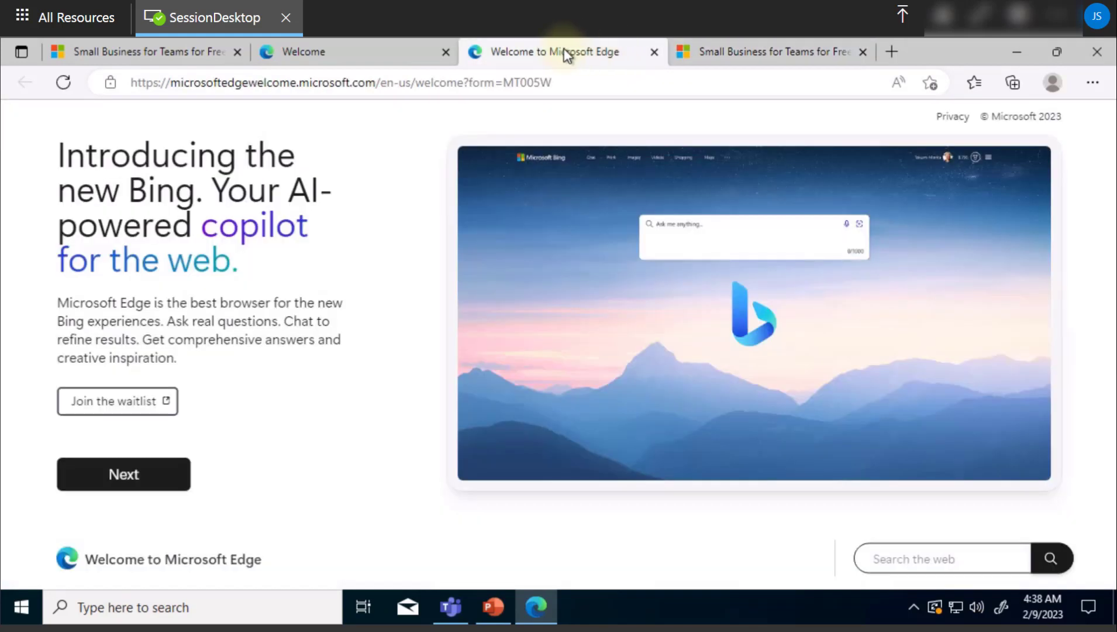
click(410, 49)
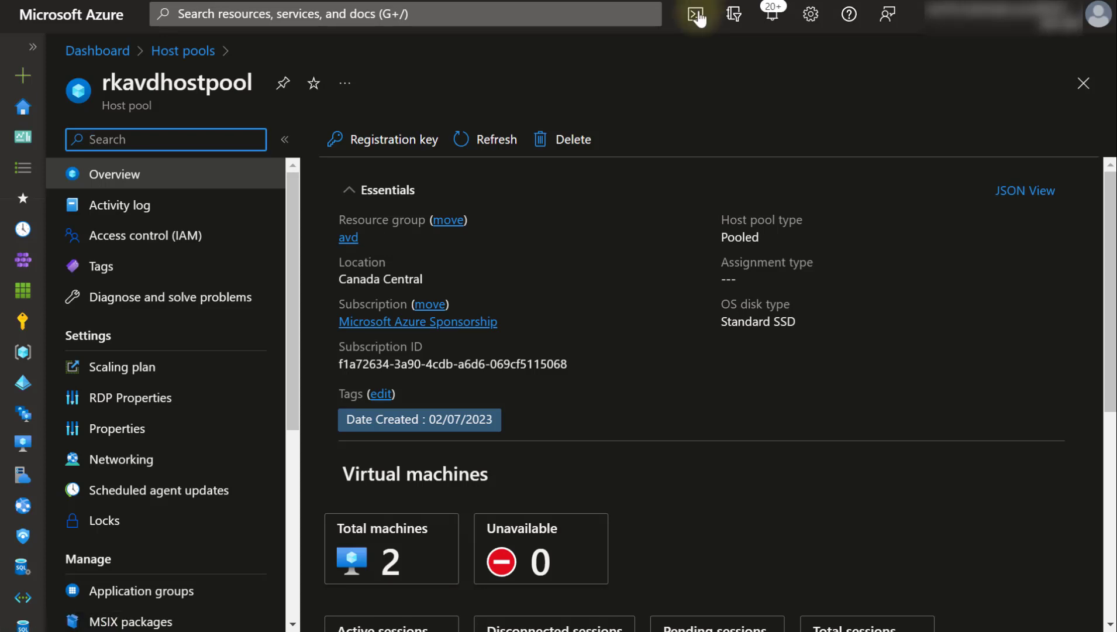
- Show the users connected to session host rkavd-0
click(383, 538)
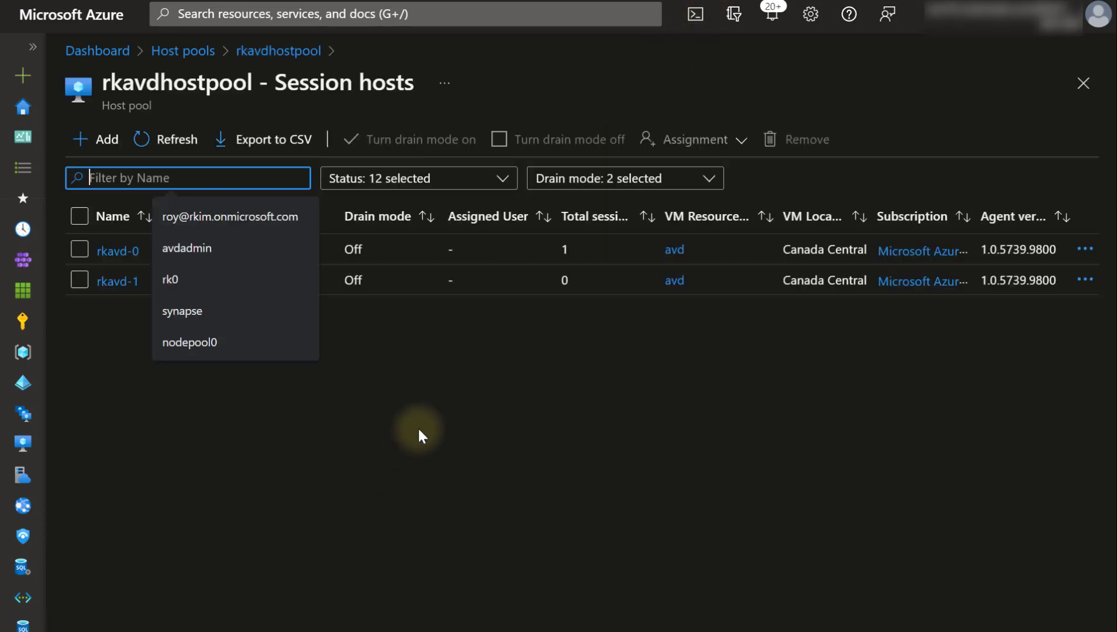
click(111, 252)
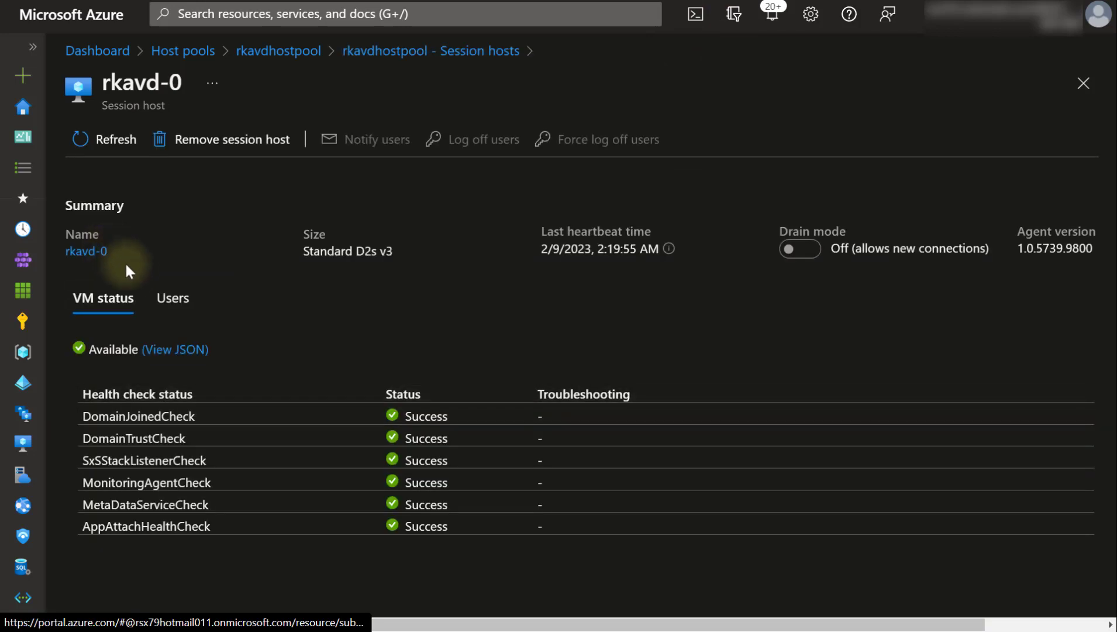
click(162, 310)
drag(94, 396, 251, 422)
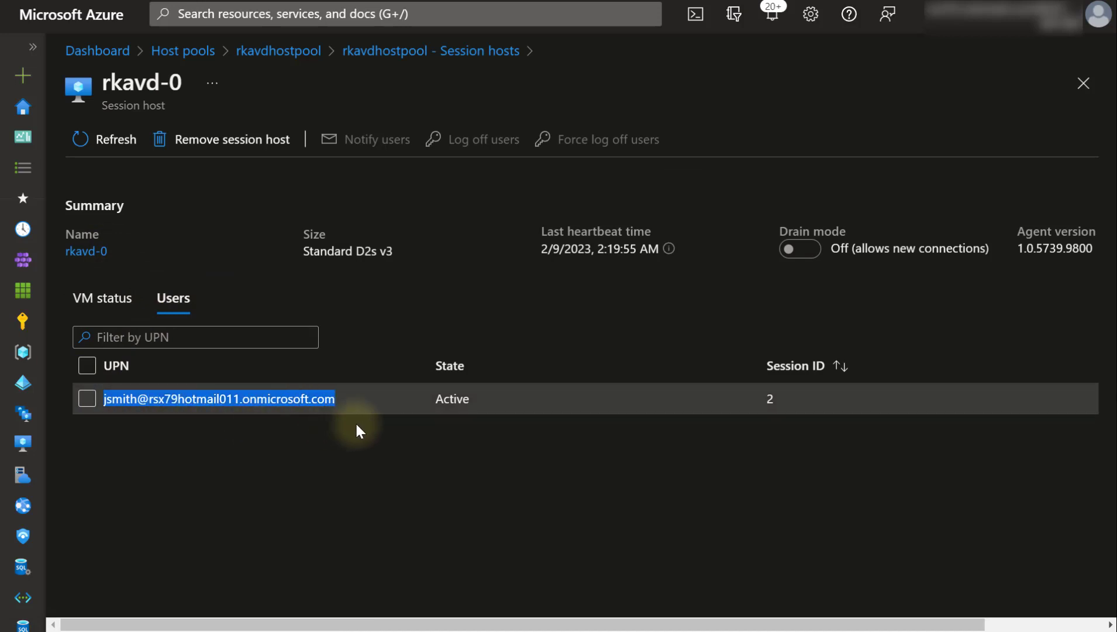
click(358, 496)
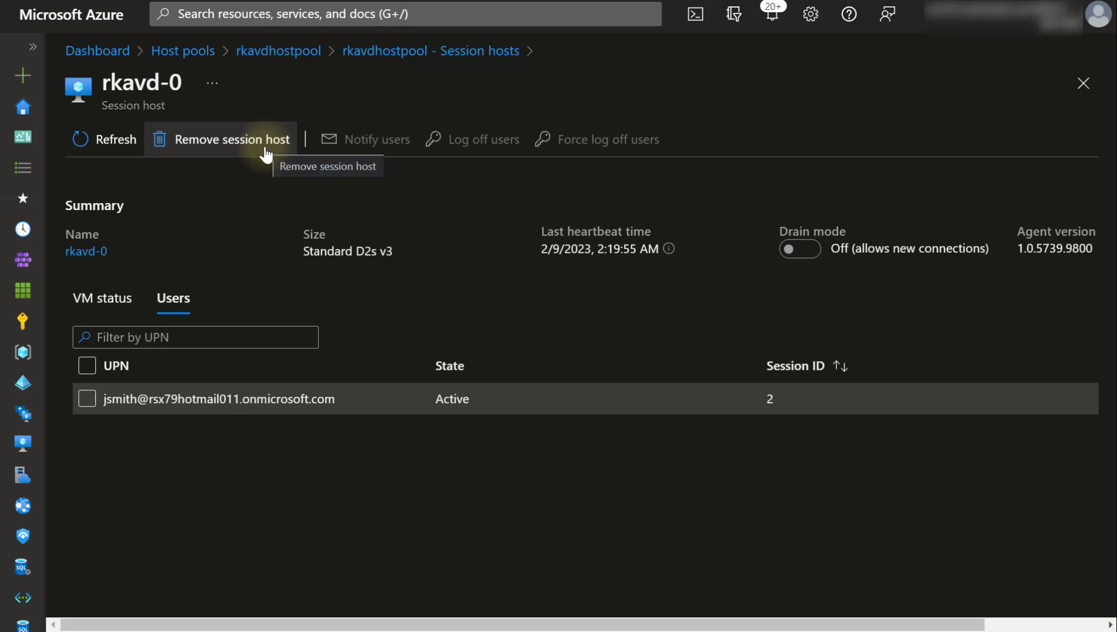
- Log off the active user session, close the failed connection, and return to the rkavdhostpool overview
click(88, 402)
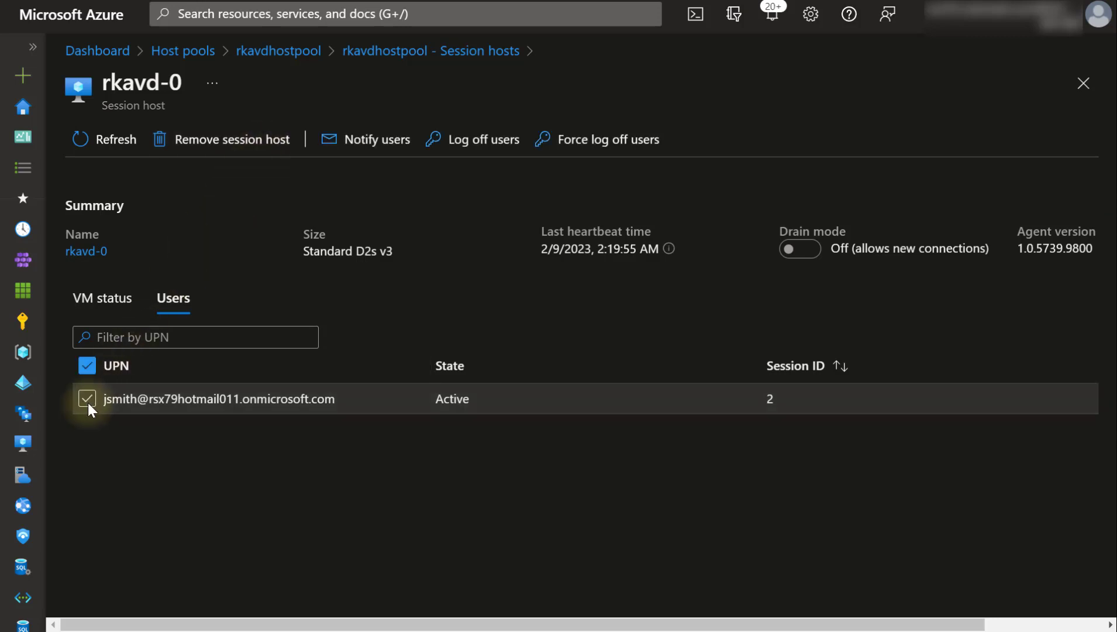
click(471, 139)
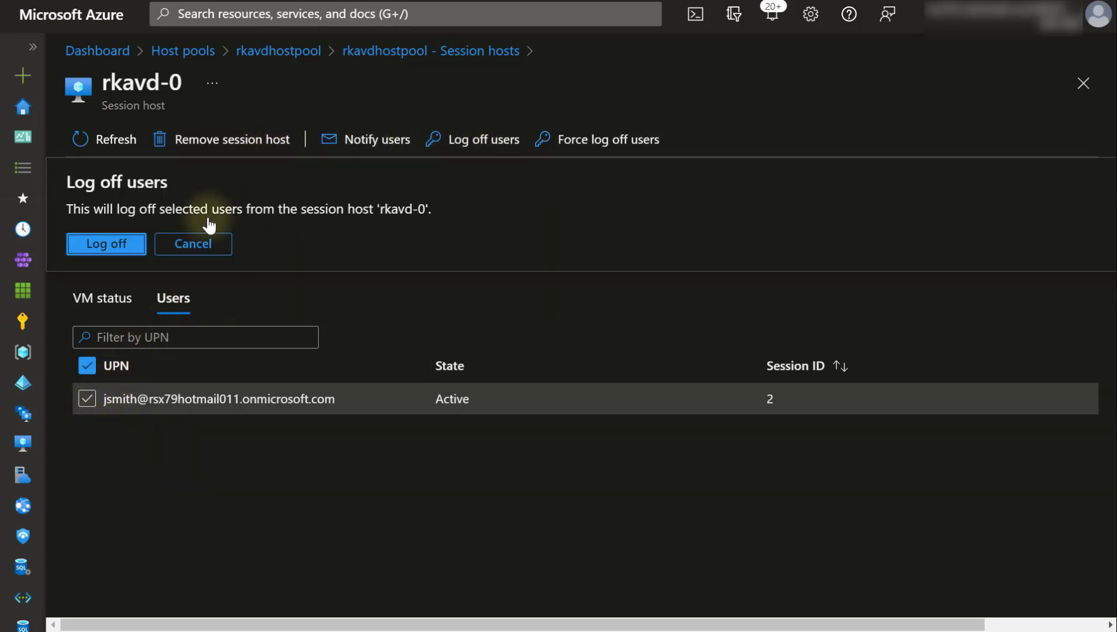
click(100, 242)
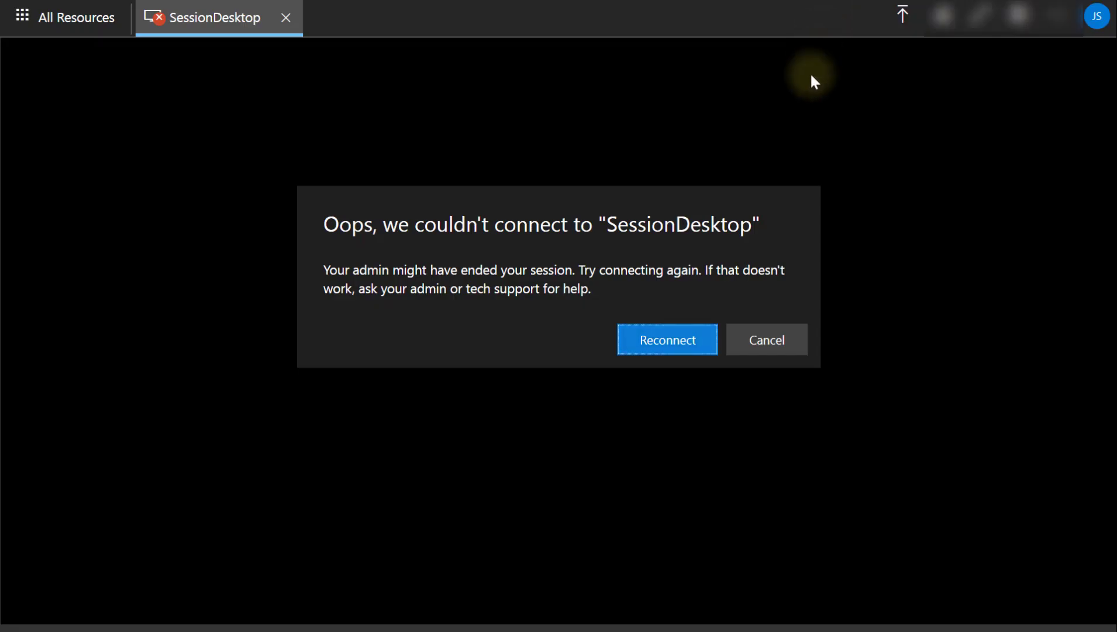
click(746, 342)
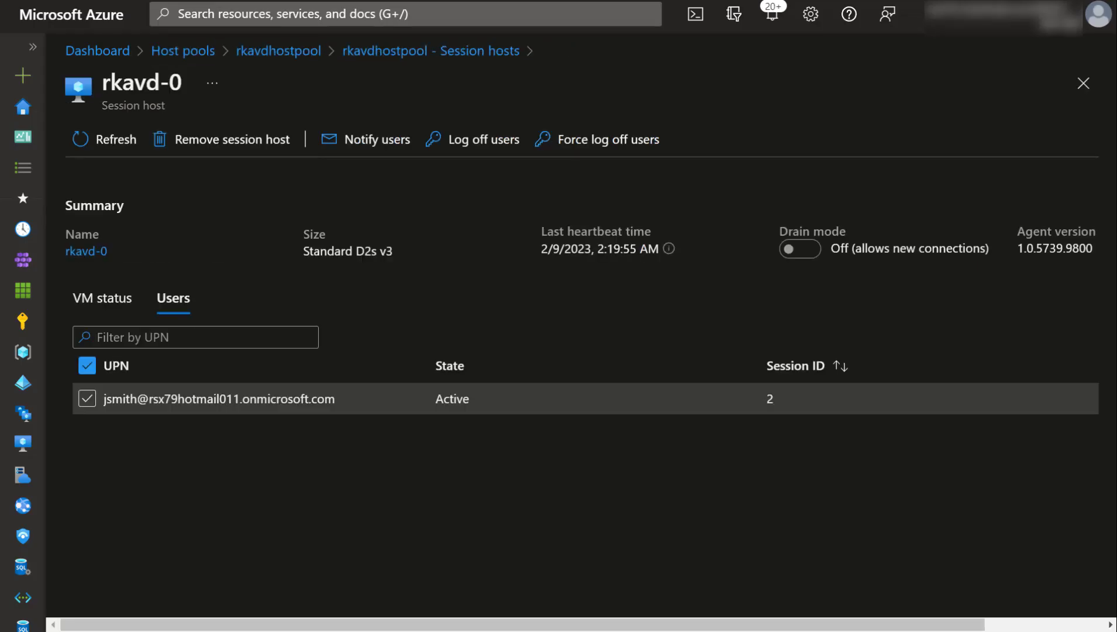
click(294, 50)
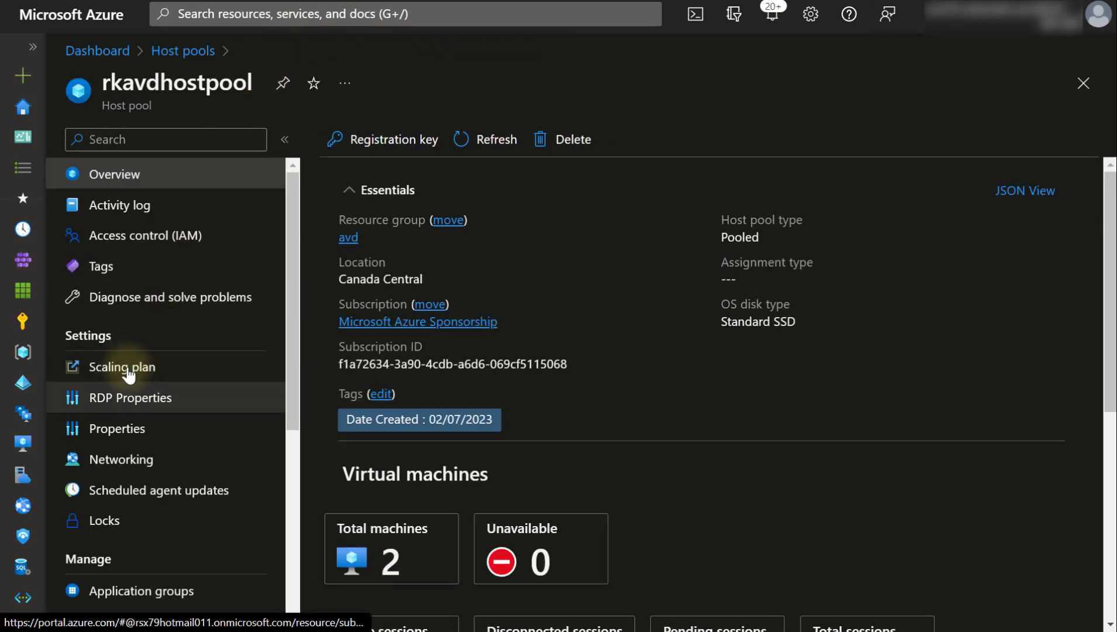
- In Device redirection, enable microphone capture and redirected video encoding with low compression, high quality
click(123, 403)
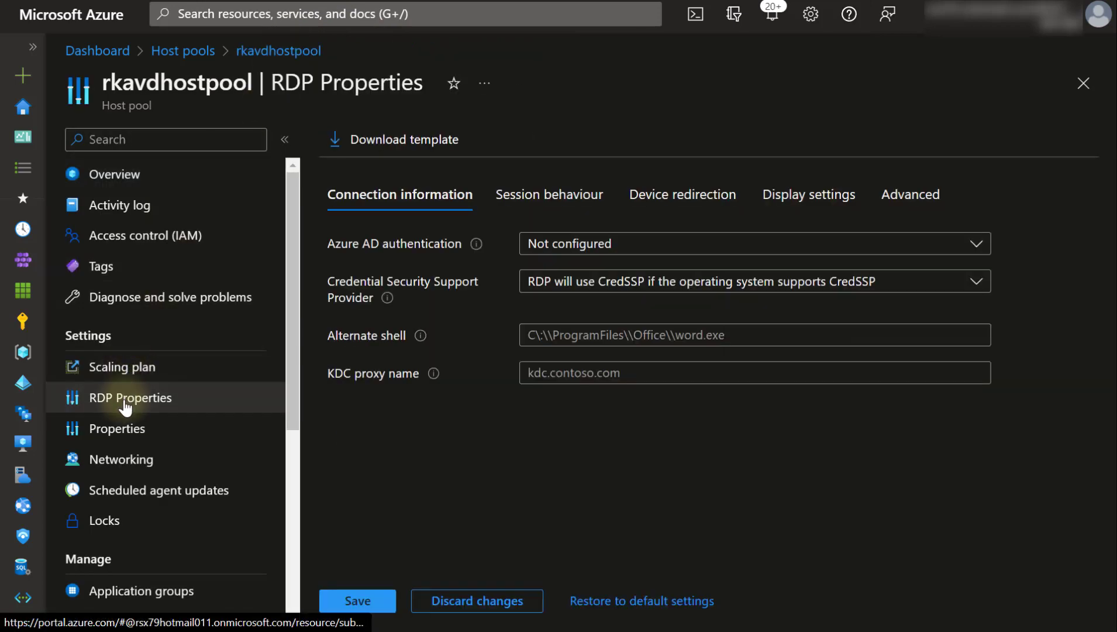
click(650, 212)
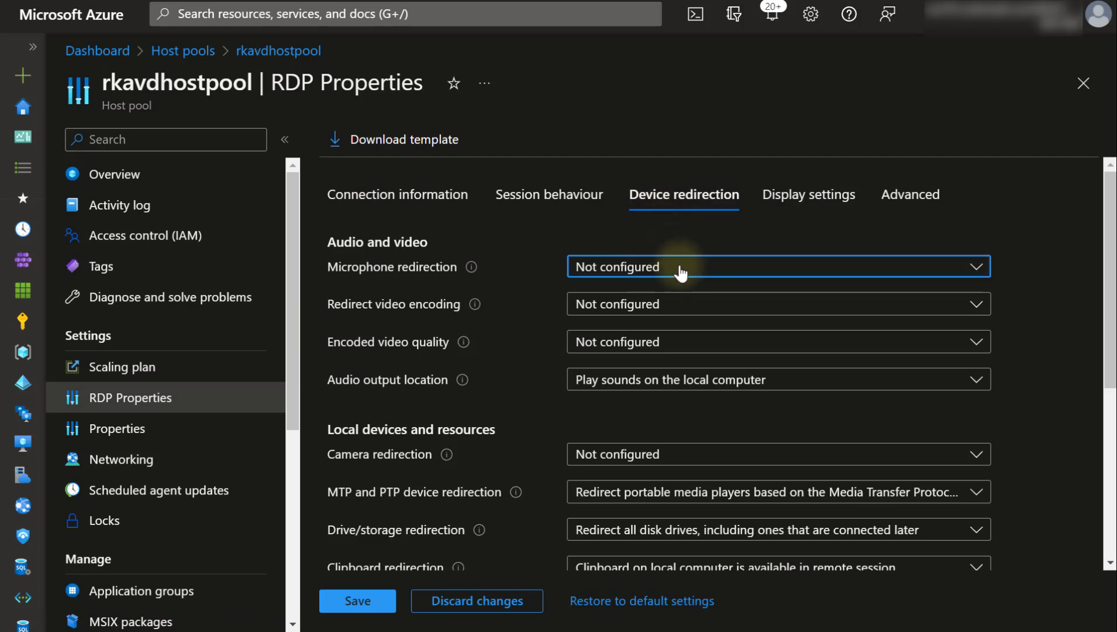
click(680, 270)
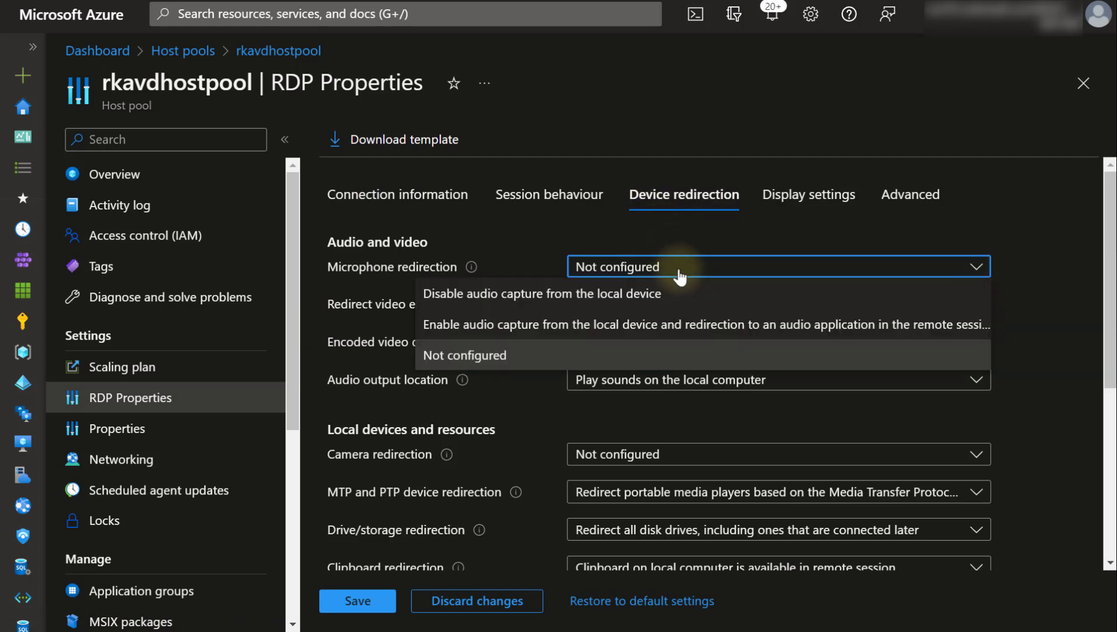
click(670, 325)
click(651, 315)
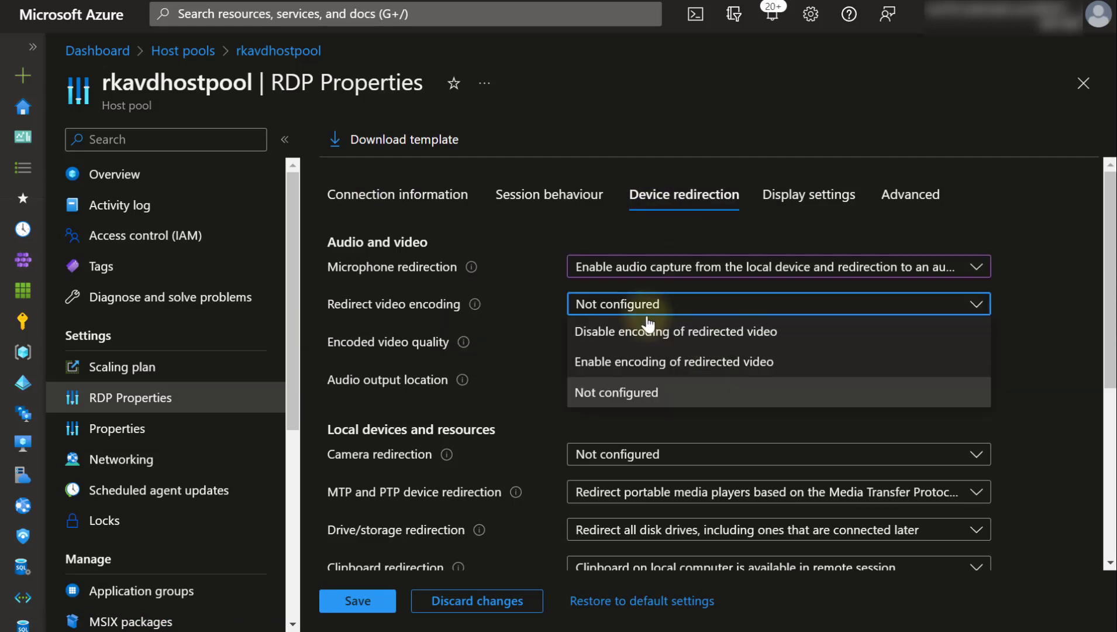
click(642, 365)
click(615, 344)
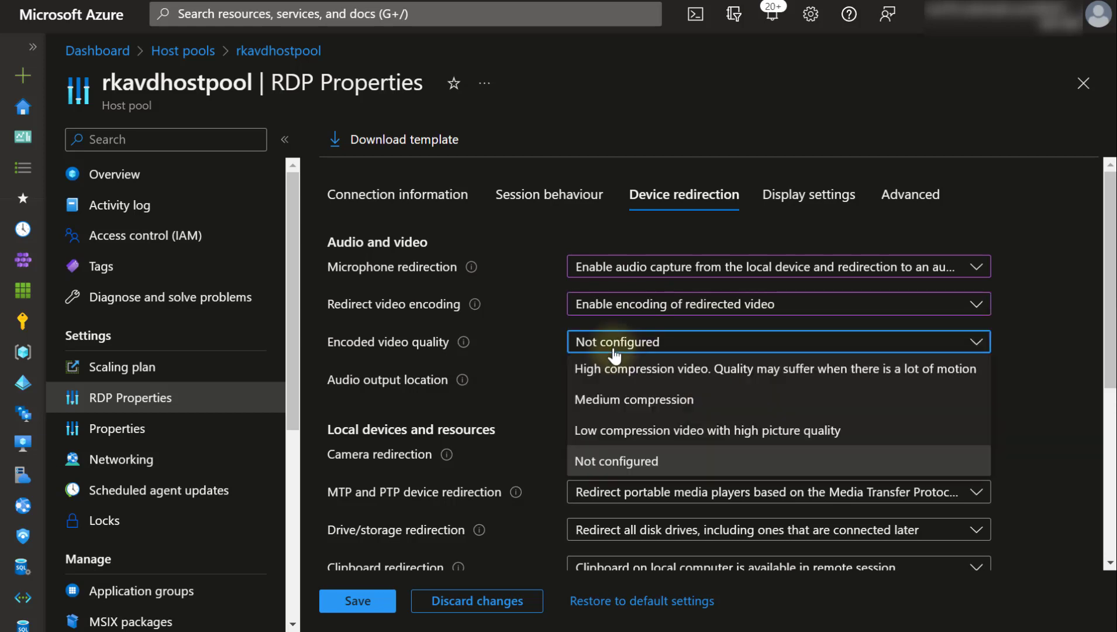
click(617, 431)
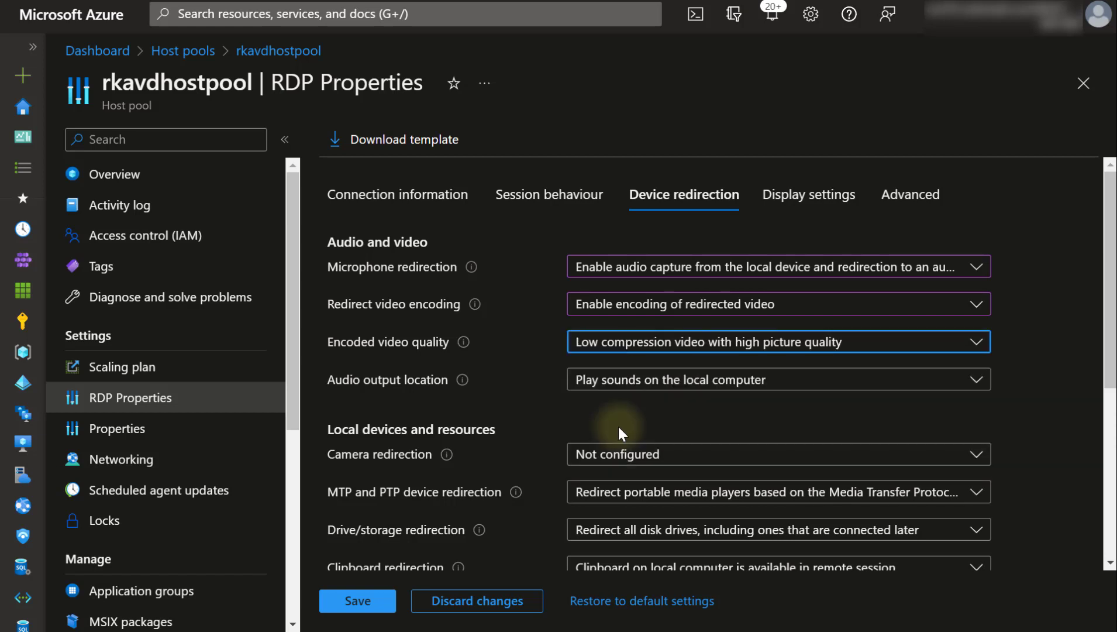
- Keep audio playing on the local computer, redirect cameras, and save the RDP properties
click(599, 392)
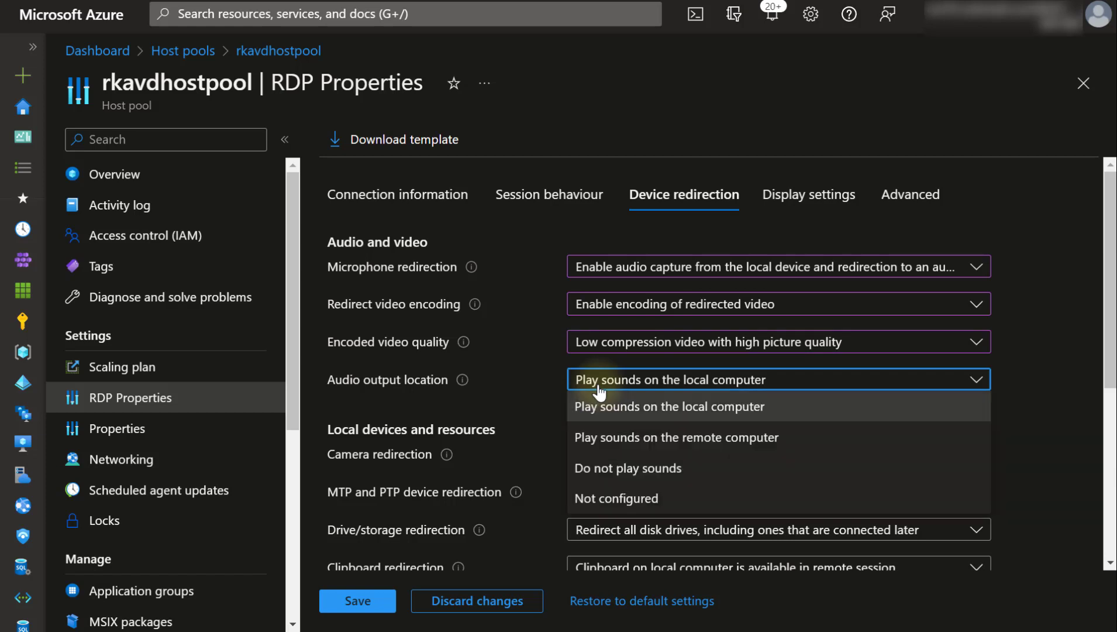
click(599, 392)
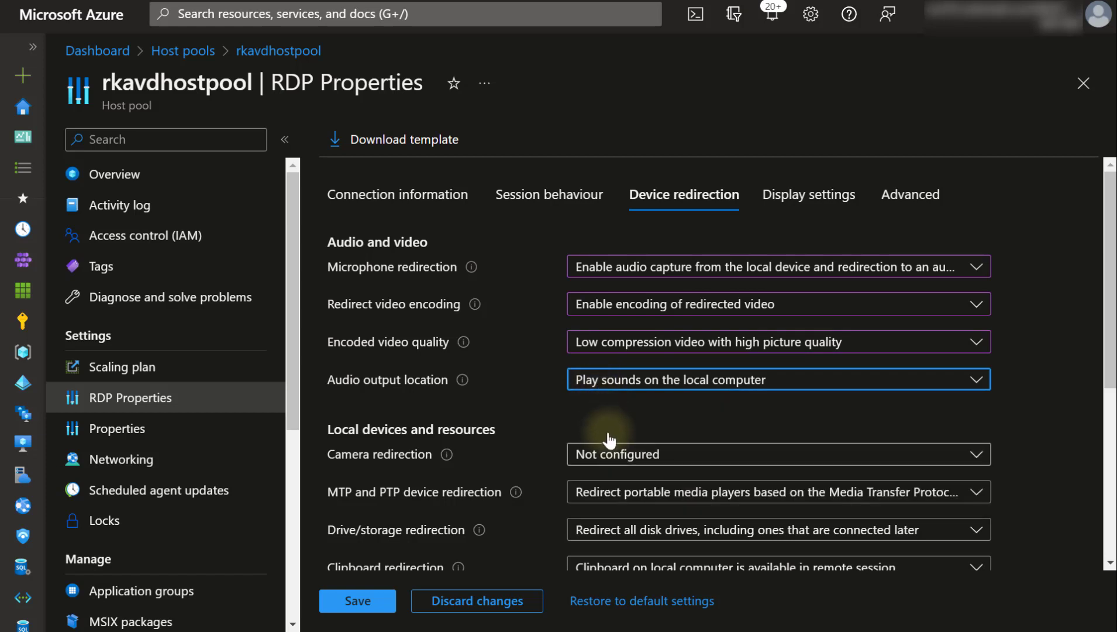
click(611, 460)
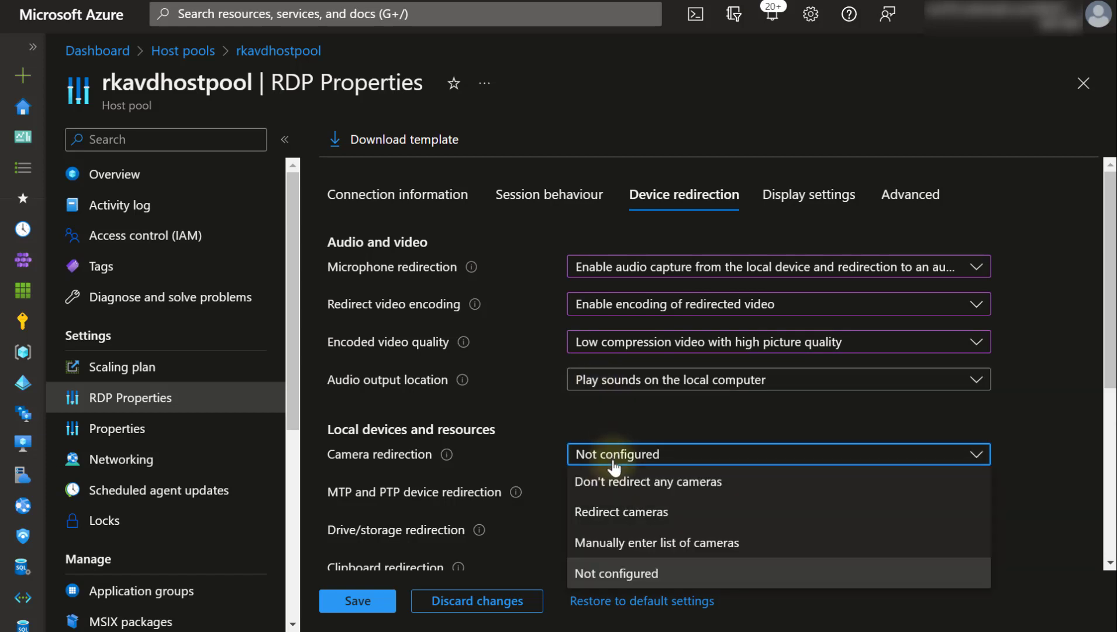
click(616, 517)
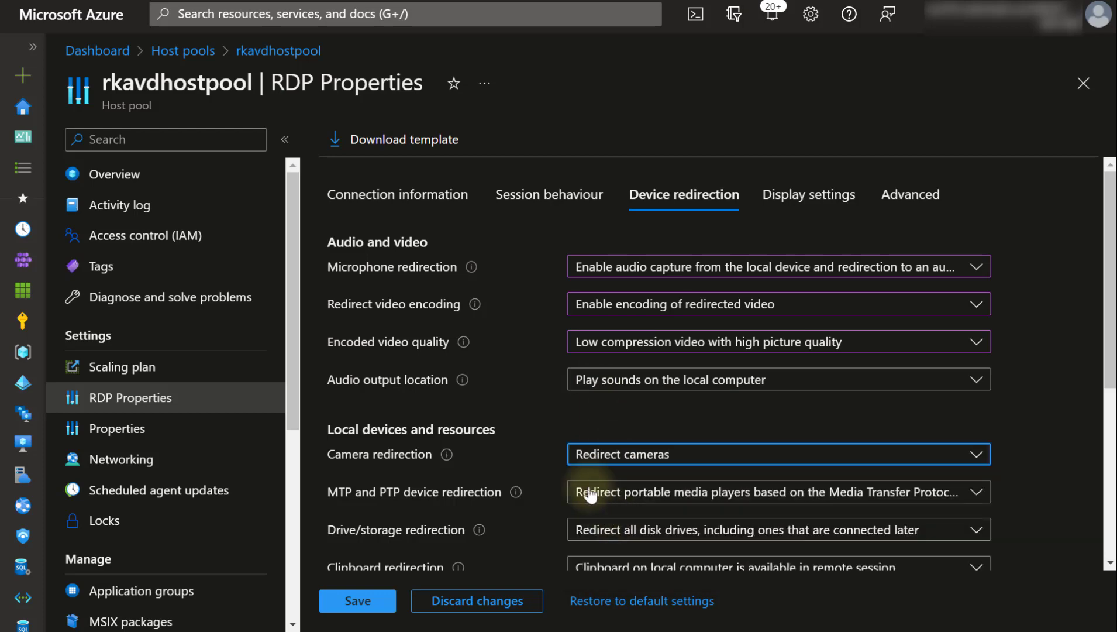
scroll(561, 455, down, 3)
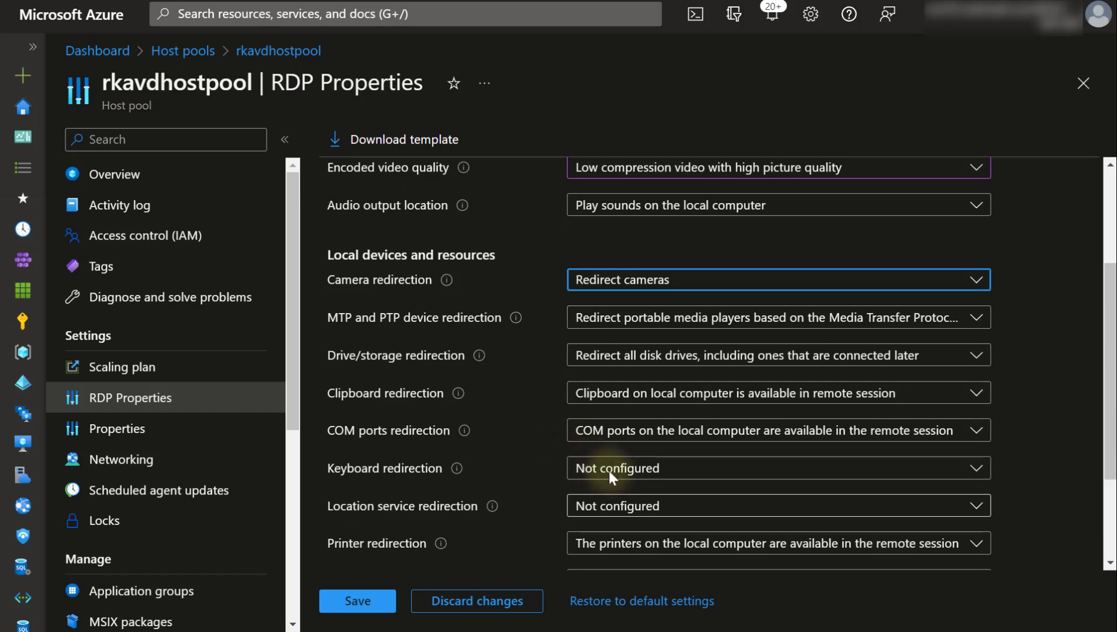
scroll(614, 480, down, 2)
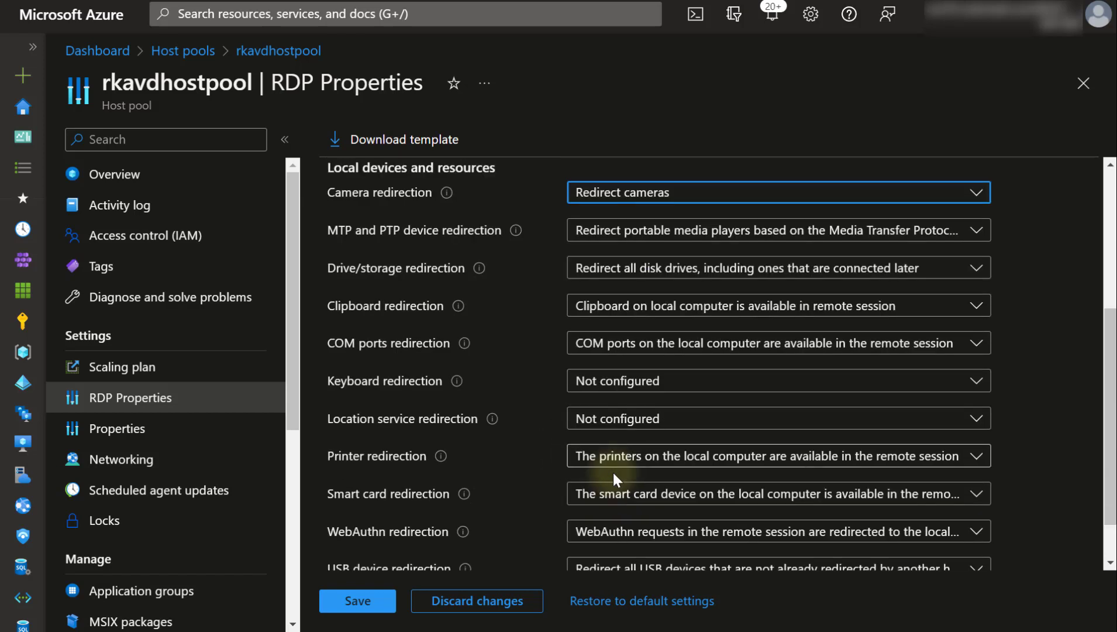
scroll(612, 470, down, 1)
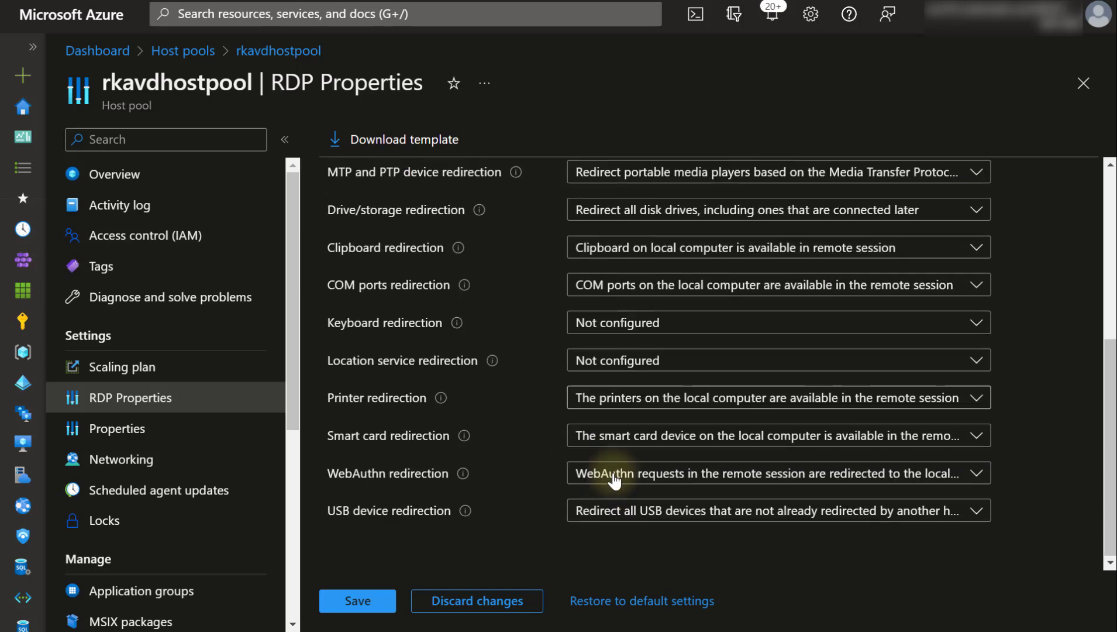
click(358, 607)
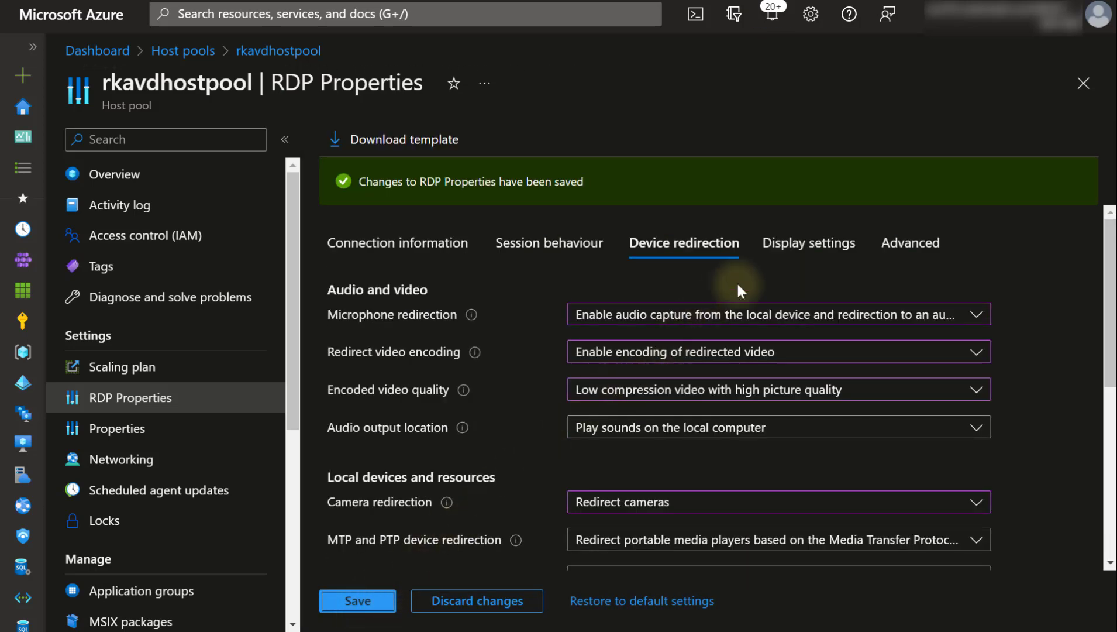
- Browse Display settings, the Advanced RDP string and Connection information, then go to Overview
click(780, 245)
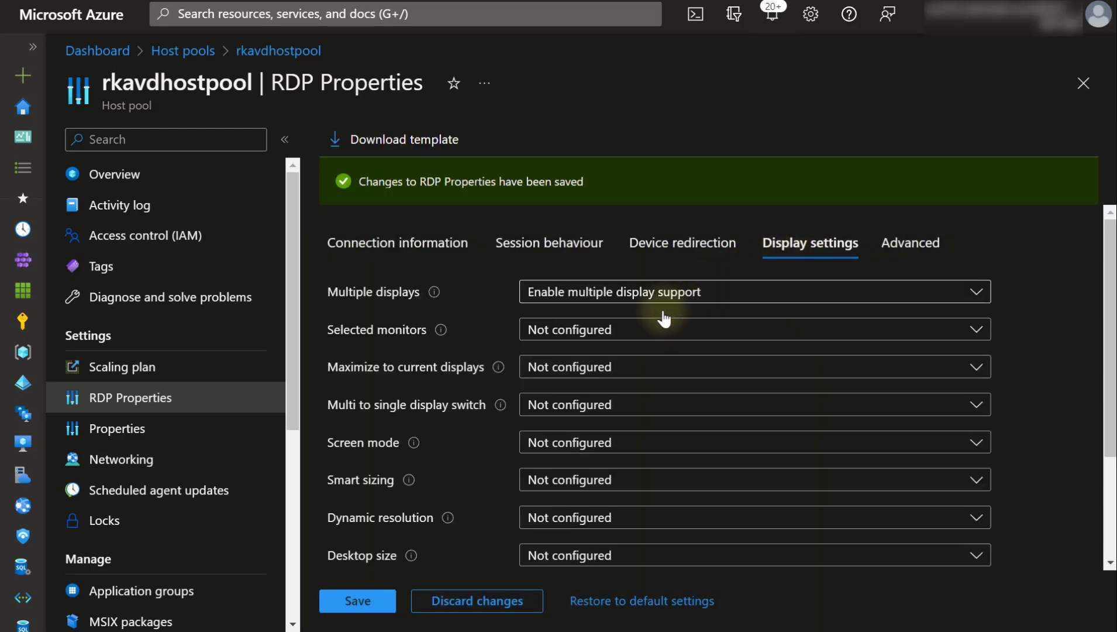
click(619, 342)
click(619, 343)
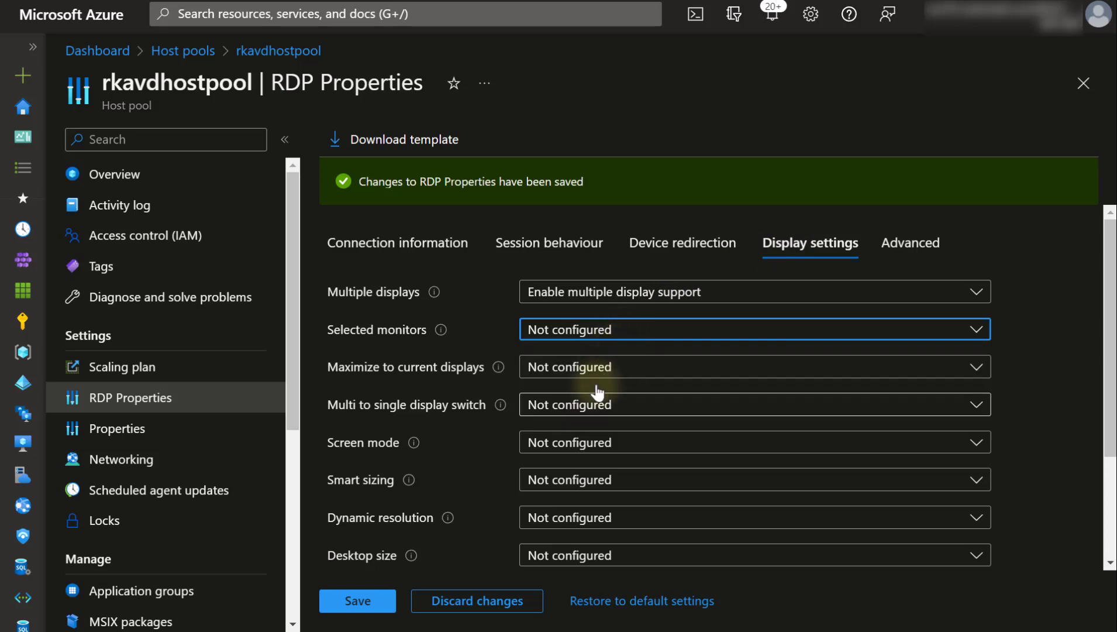
scroll(566, 446, down, 3)
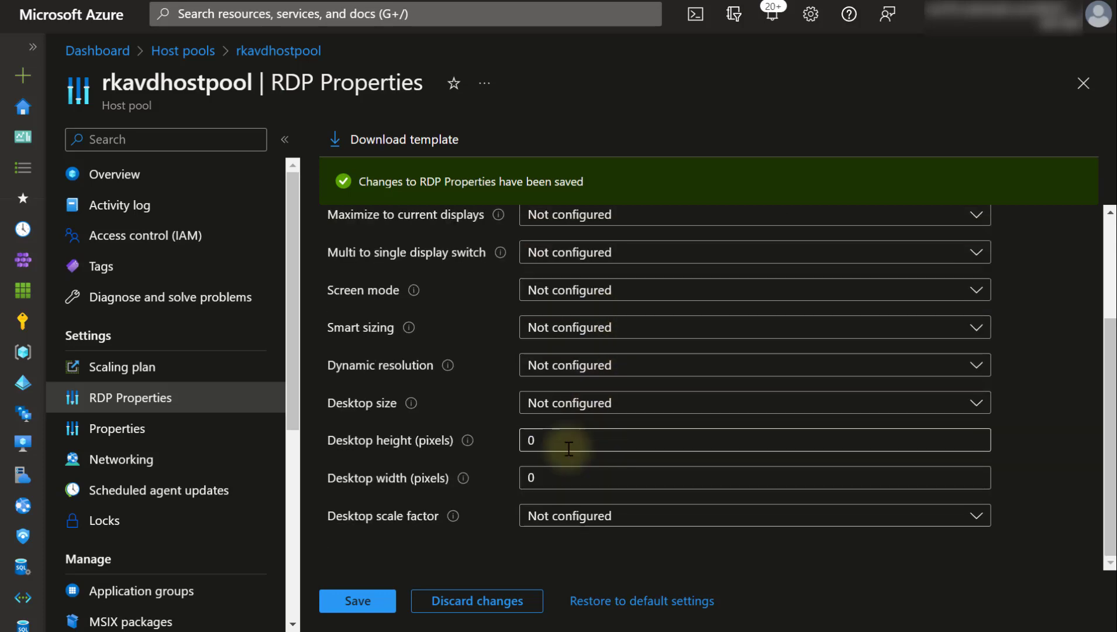
scroll(568, 448, up, 3)
click(910, 246)
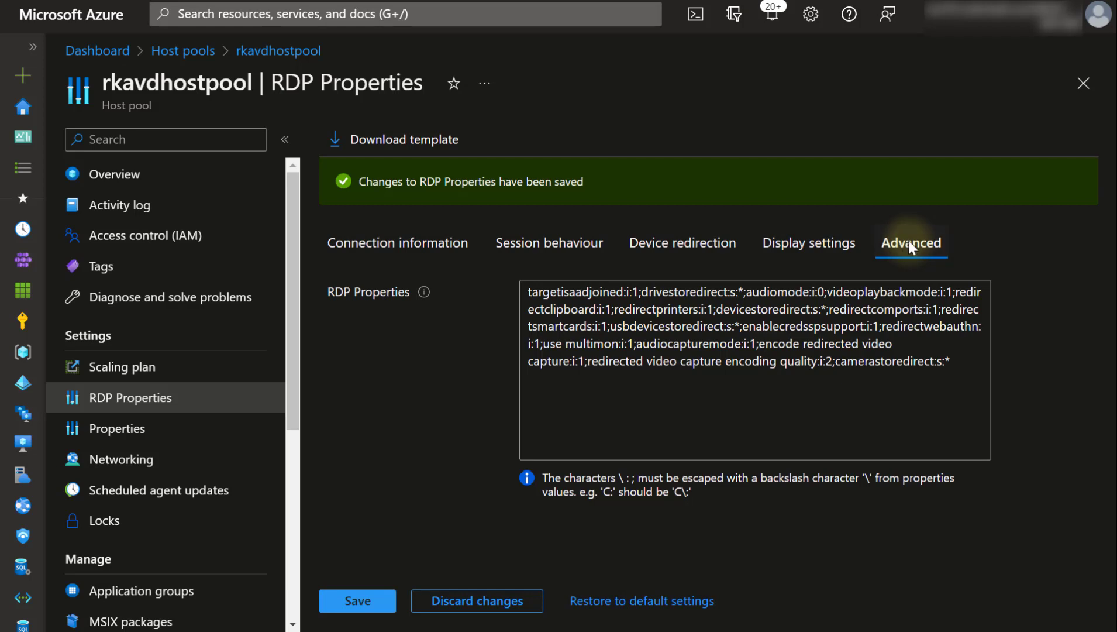
click(409, 242)
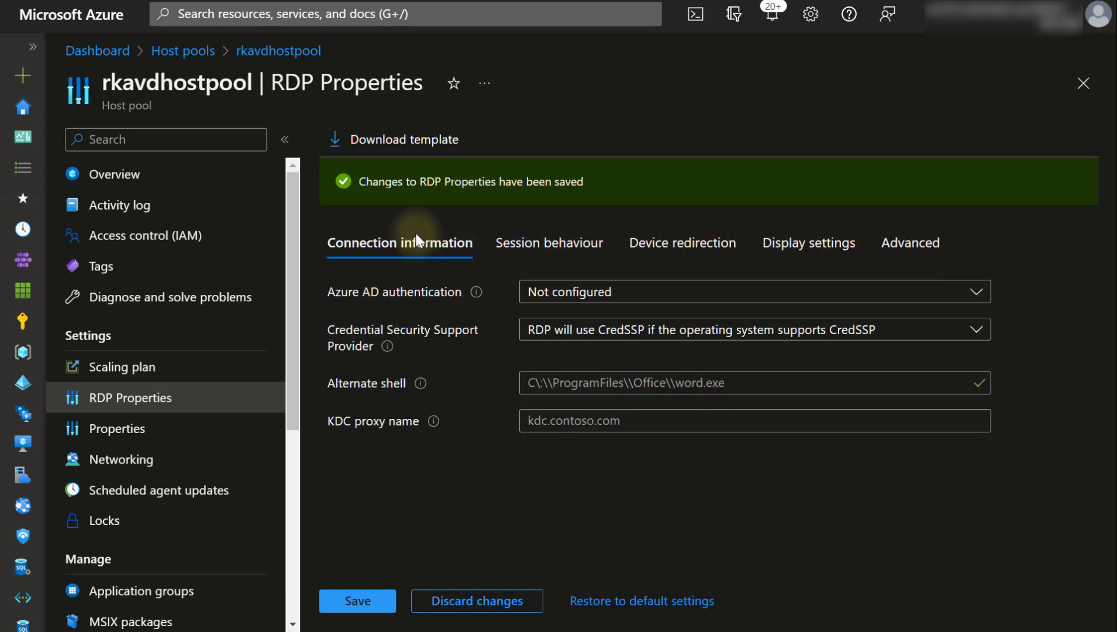
click(171, 169)
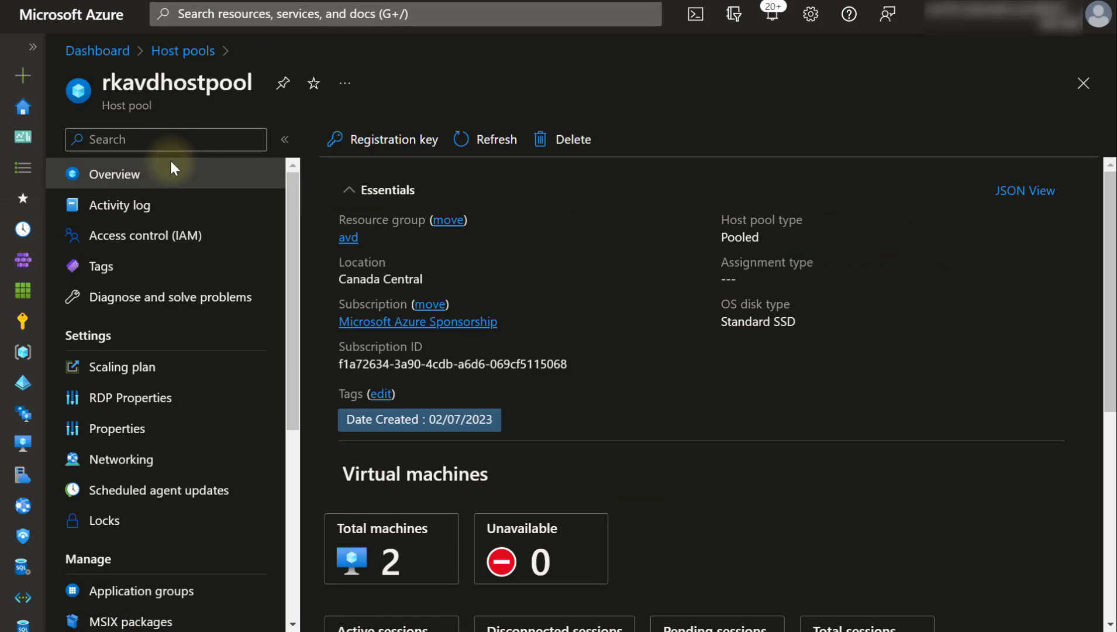
- Stop the rkavd-0 virtual machine from its session host page
click(367, 534)
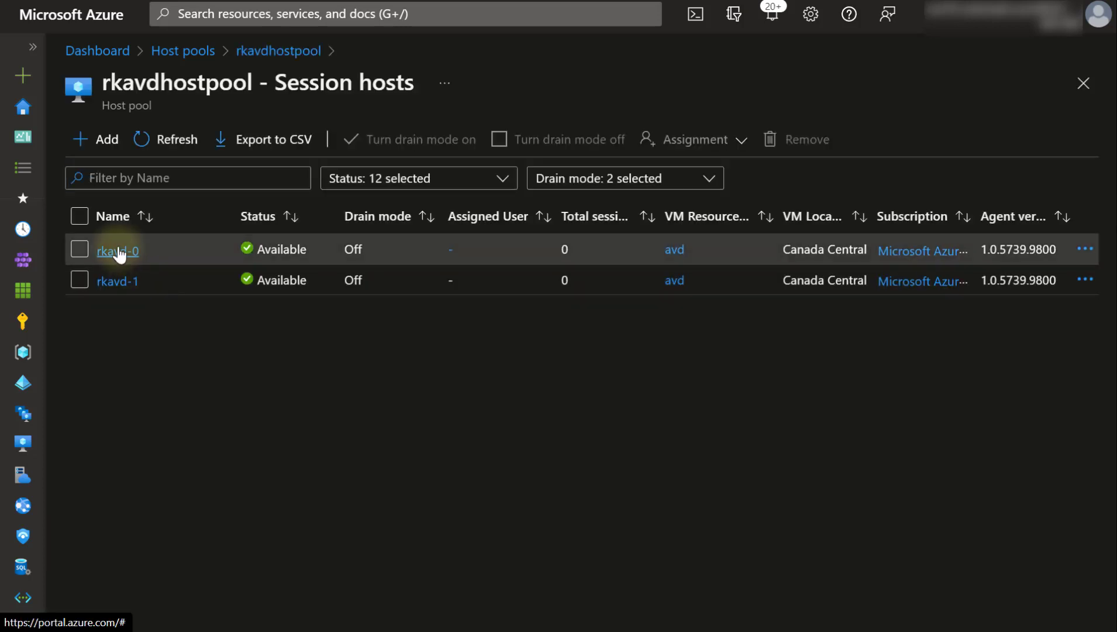
click(117, 252)
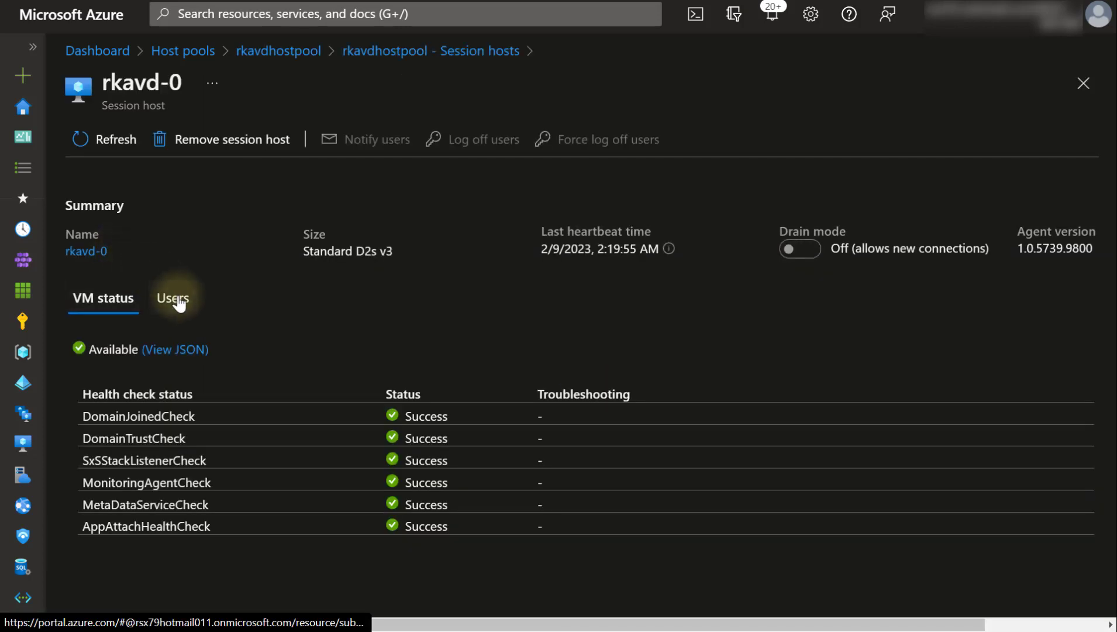
click(177, 299)
click(89, 253)
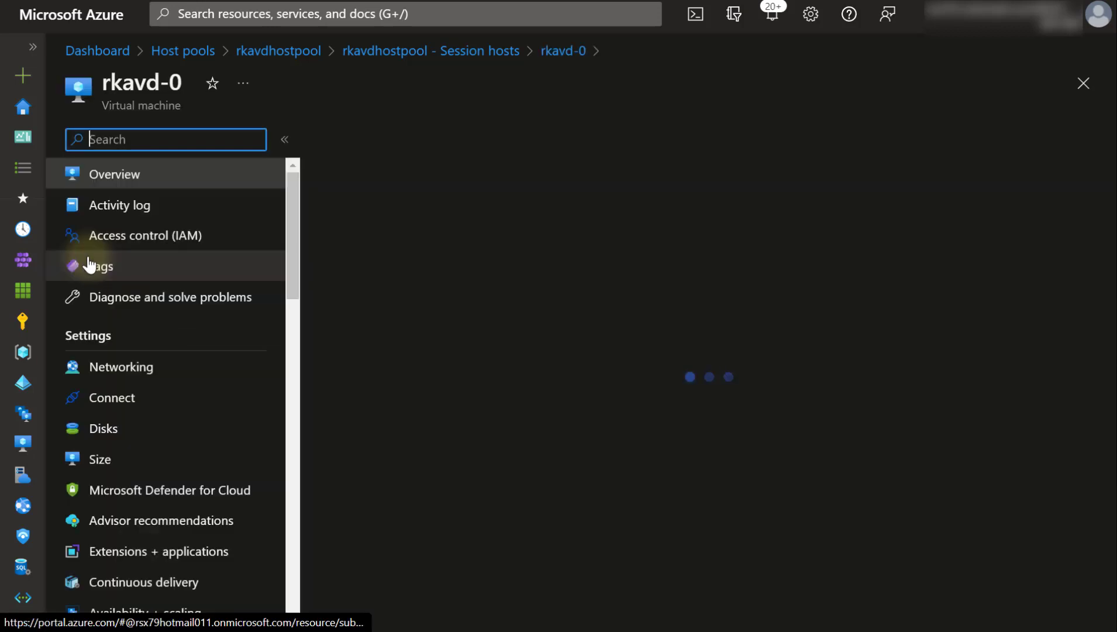
click(601, 151)
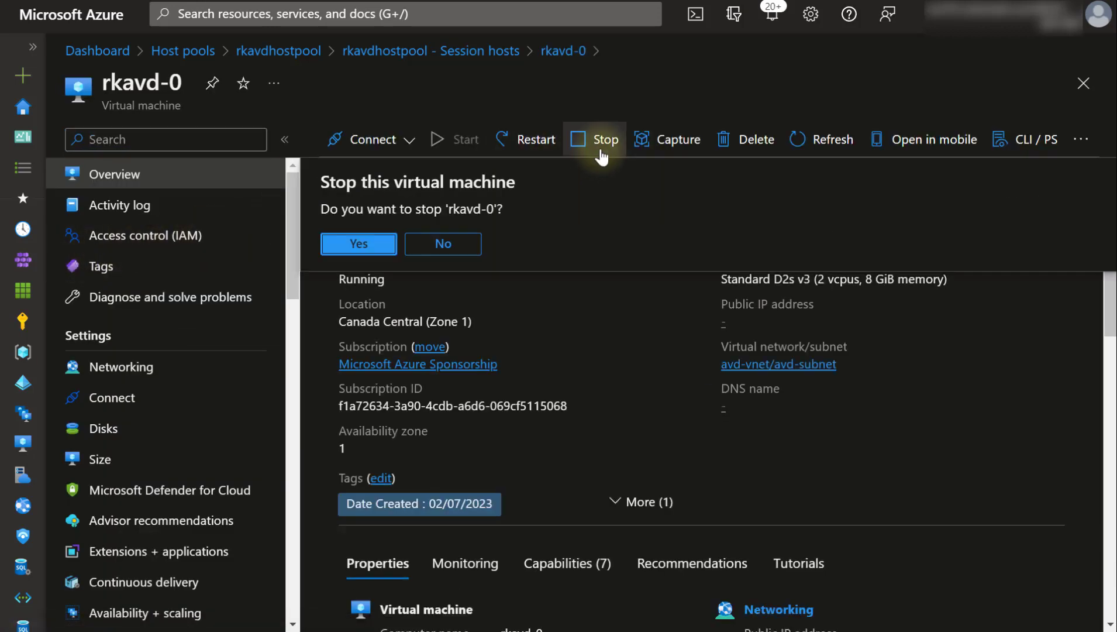
click(358, 251)
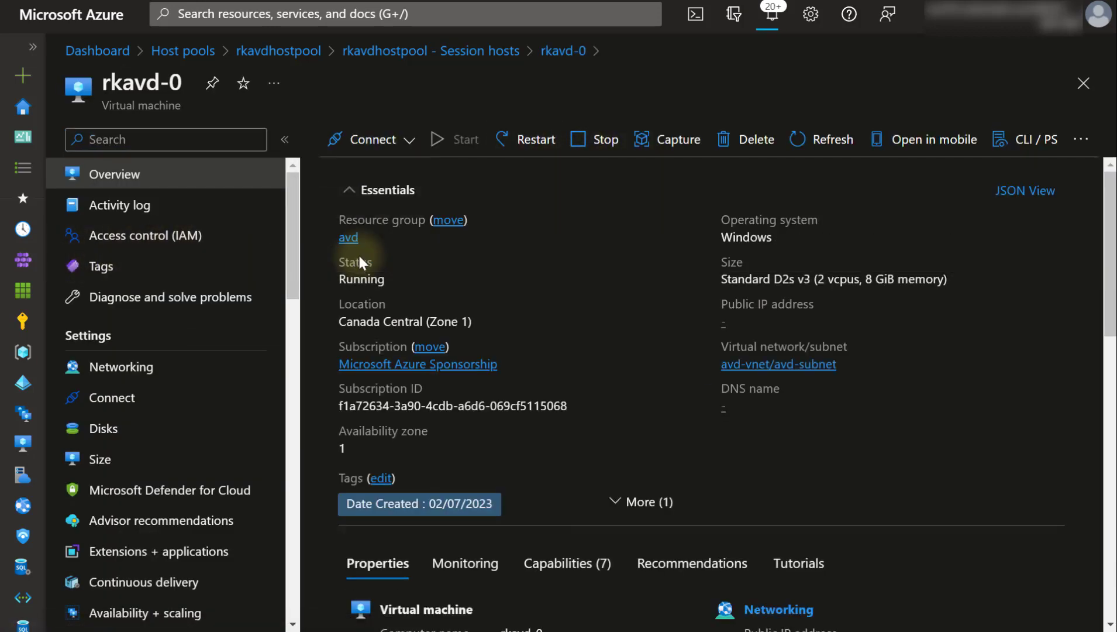
- Stop the rkavd-1 virtual machine from its session host page
click(462, 51)
click(119, 281)
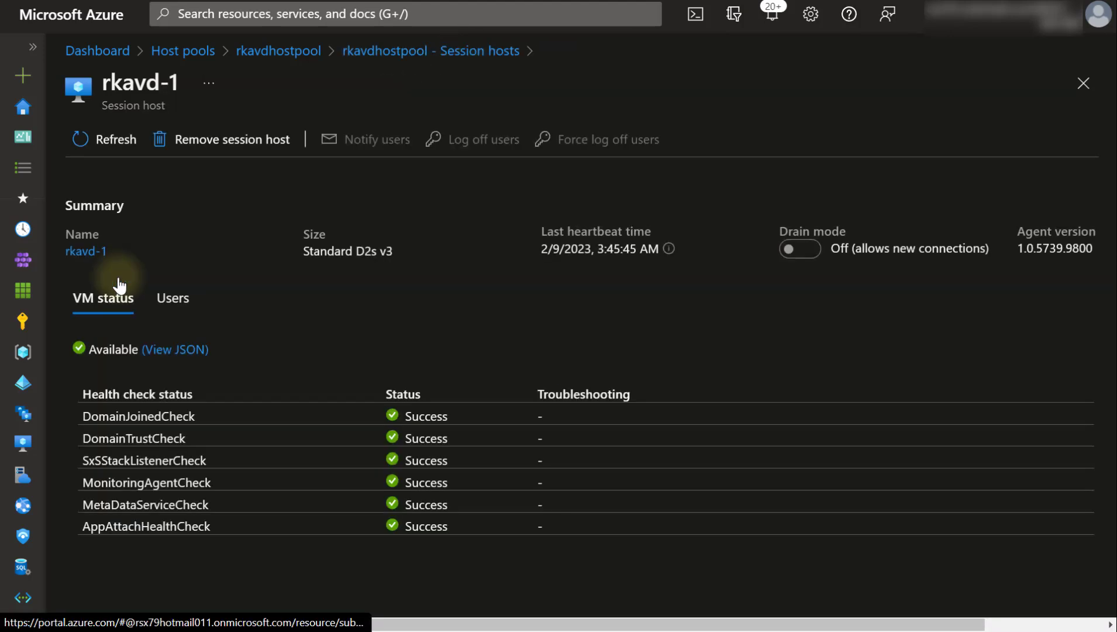
click(81, 251)
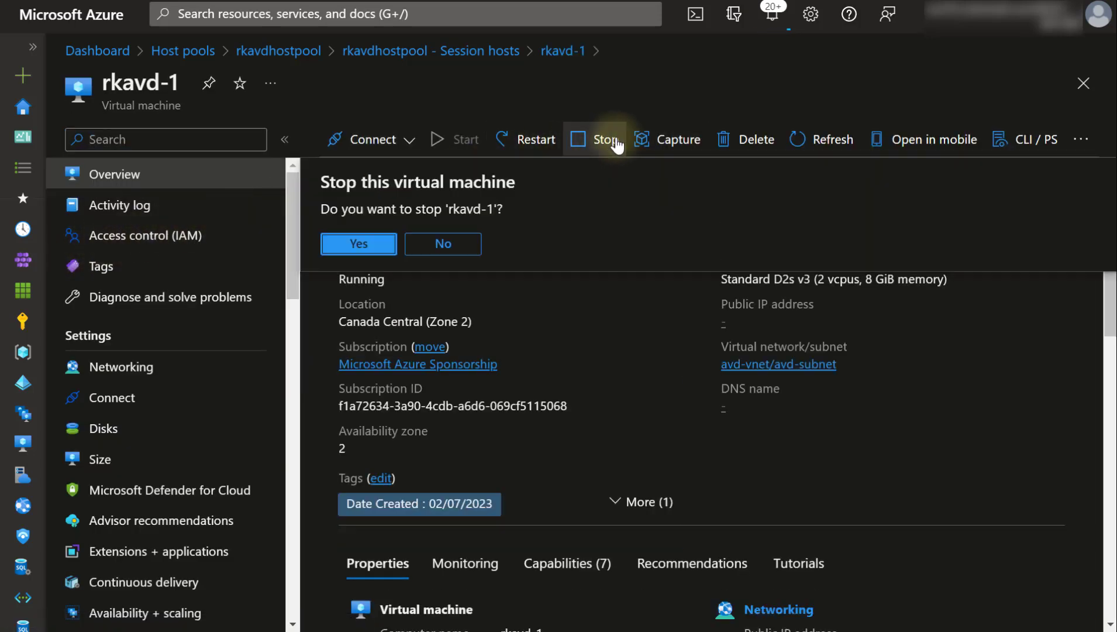
click(608, 140)
click(396, 241)
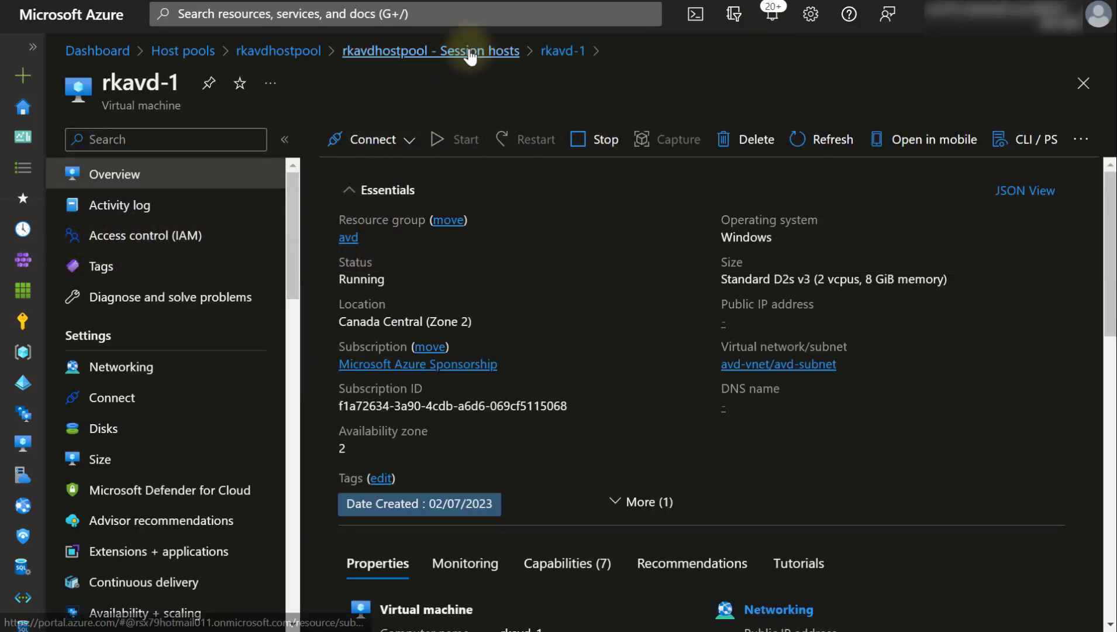
- Return to the rkavdhostpool overview and refresh it to show 2 unavailable machines
click(453, 51)
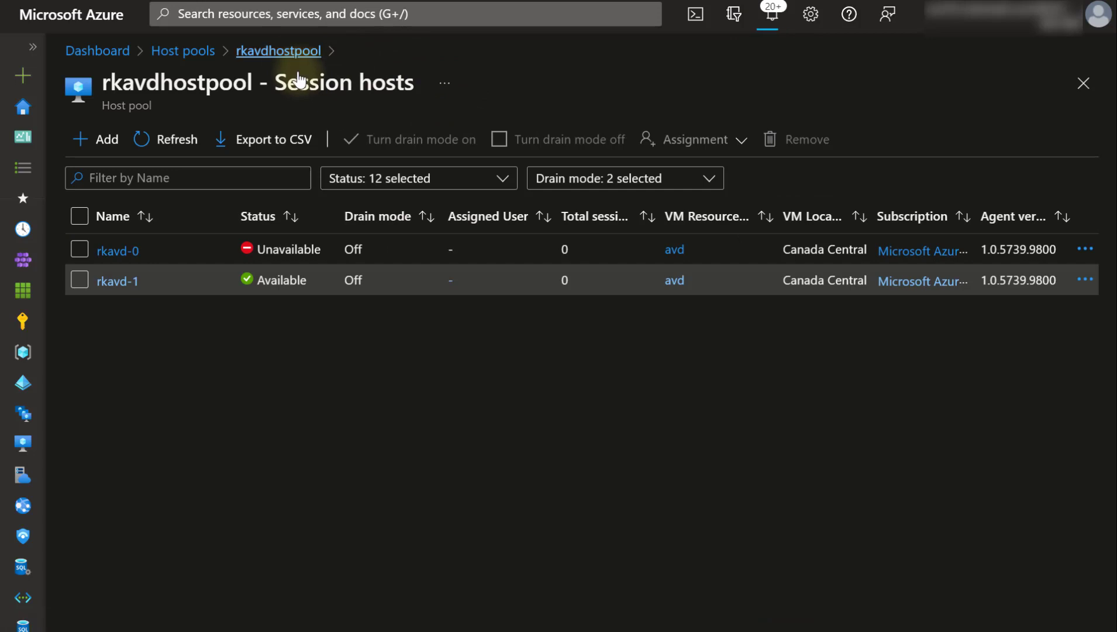
click(287, 51)
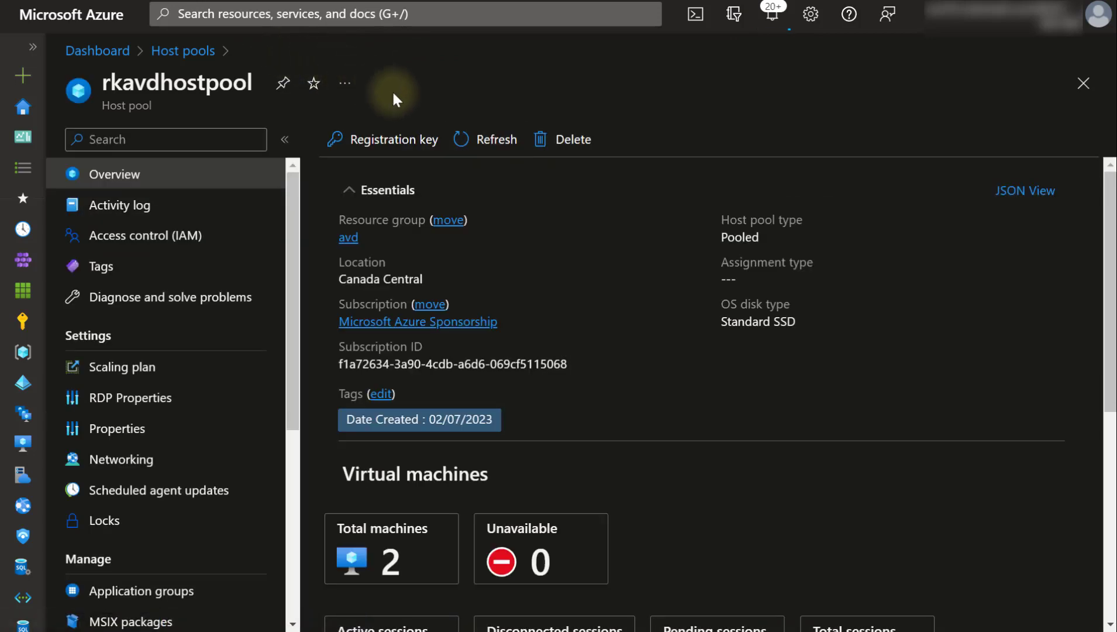
click(500, 135)
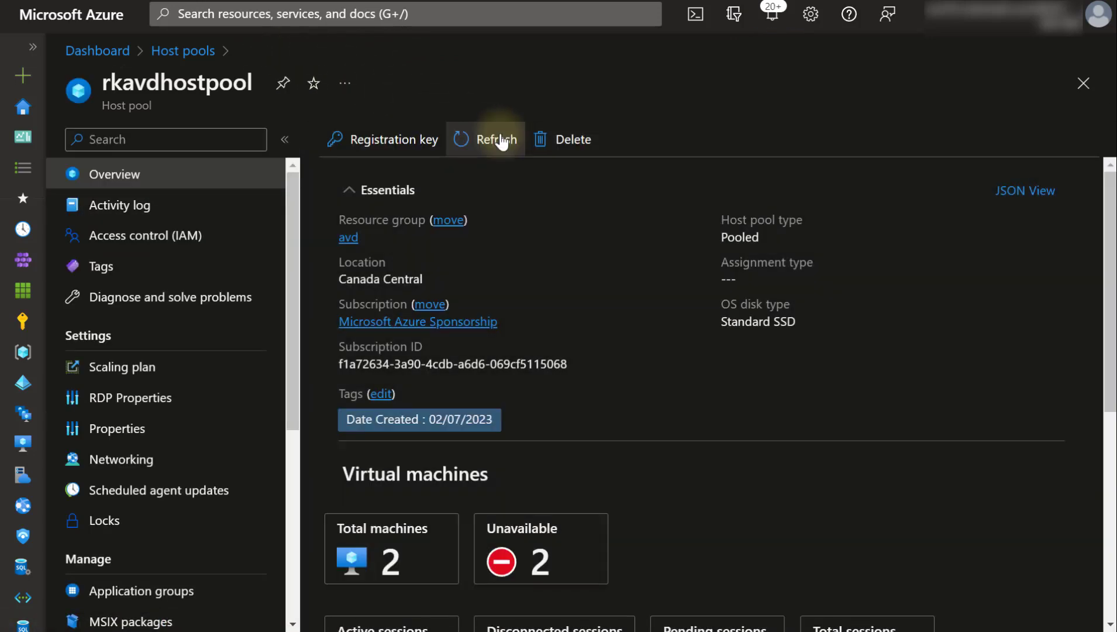
scroll(501, 134, down, 4)
scroll(500, 137, down, 1)
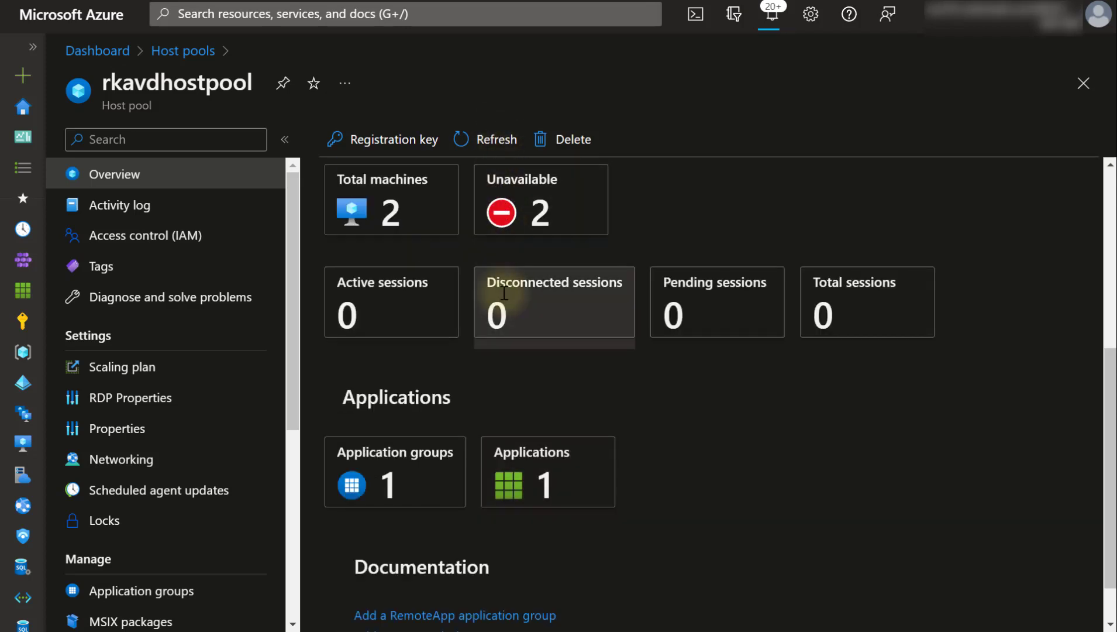